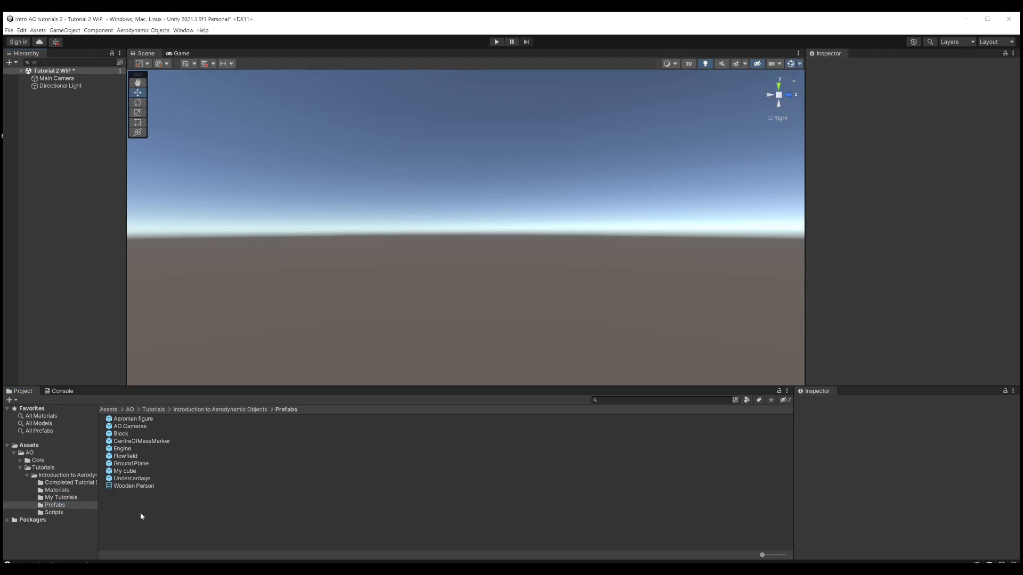
- Add the Ground Plane prefab to the scene and switch the scene view to perspective projection
left_click(142, 464)
left_click_drag(142, 464, 59, 153)
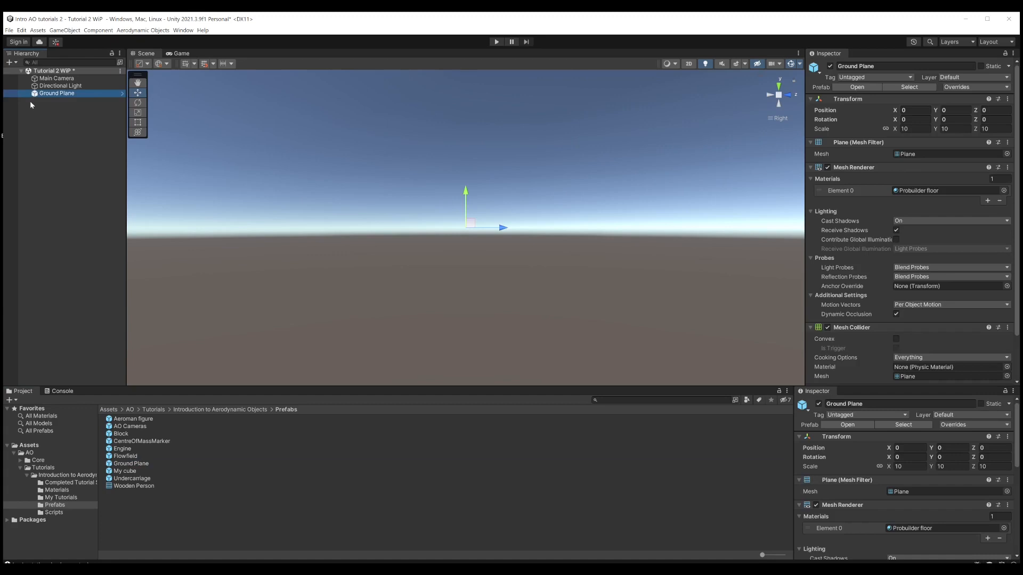
left_click_drag(468, 255, 459, 277, "alt")
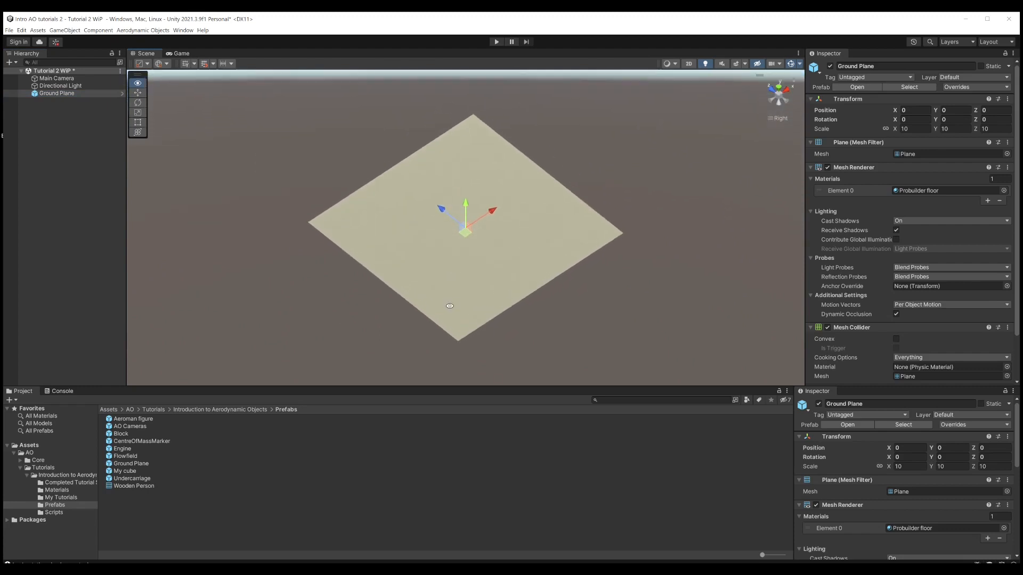
scroll(475, 237, "up", 3)
left_click_drag(475, 237, 471, 208, "alt")
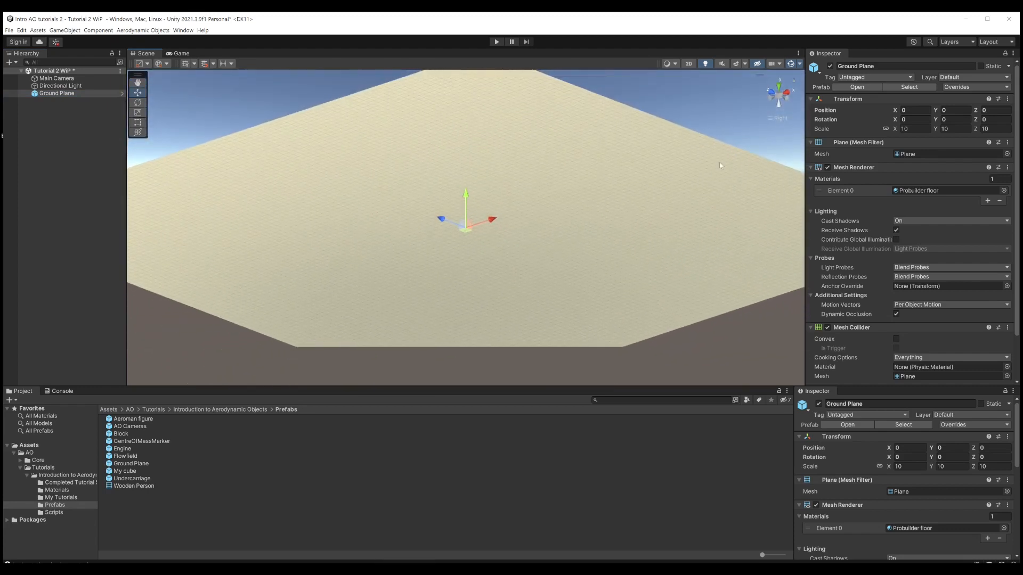
left_click(781, 119)
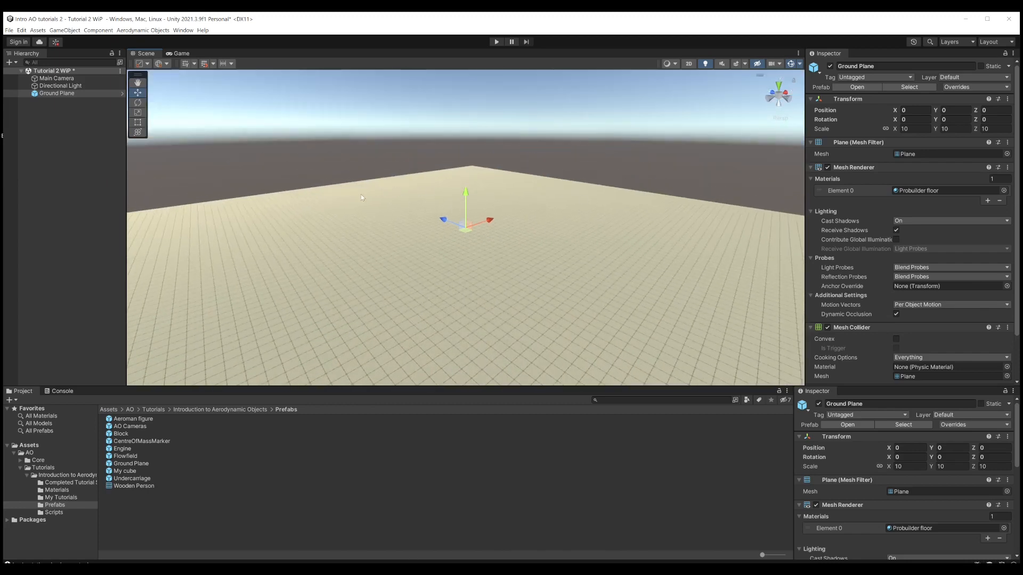
- Add the Aeroman figure prefab to the scene and frame it in the scene view
left_click_drag(134, 420, 73, 171)
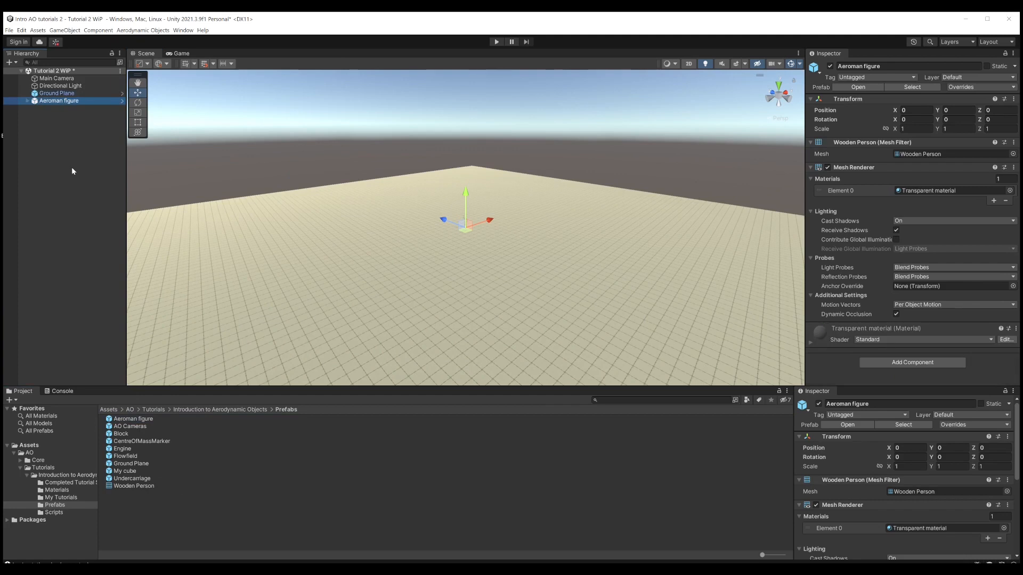
key("f")
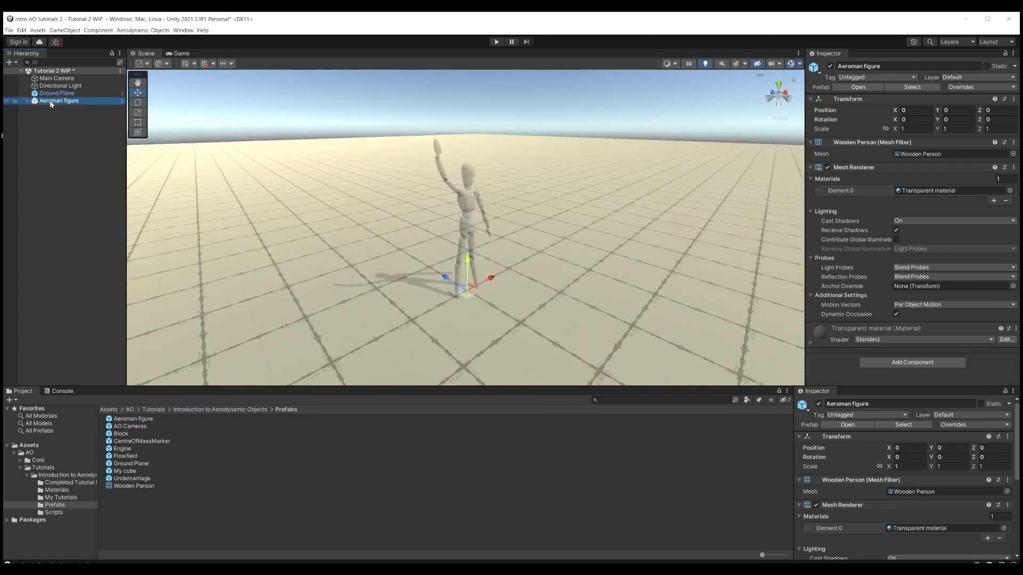
scroll(455, 308, "down", 3)
left_click_drag(468, 298, 493, 345, "alt")
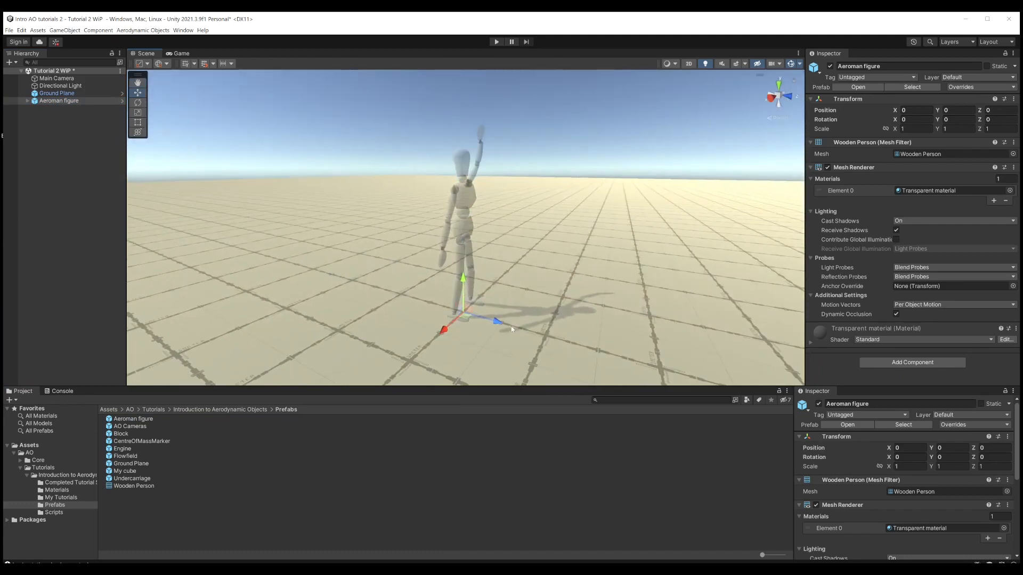
scroll(681, 308, "down", 7)
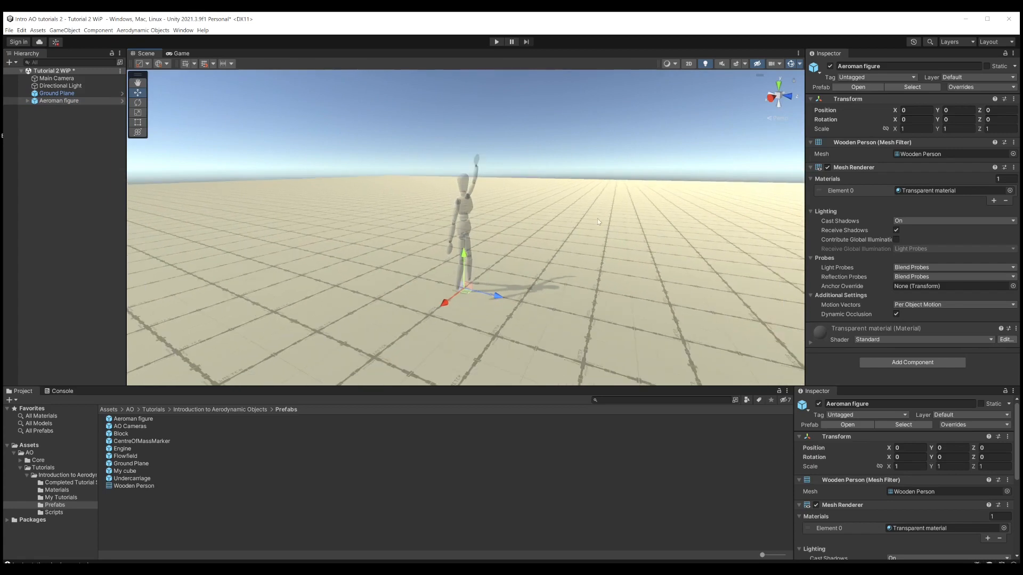
- Create an empty game object at the scene root and name it "My flow field"
left_click(49, 164)
key("e")
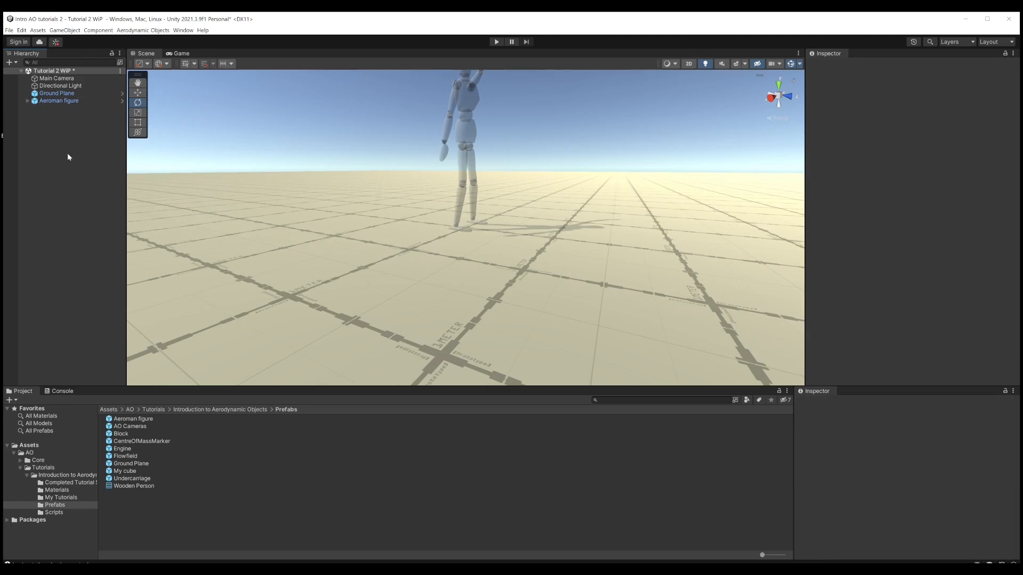
right_click(32, 137)
left_click(72, 227)
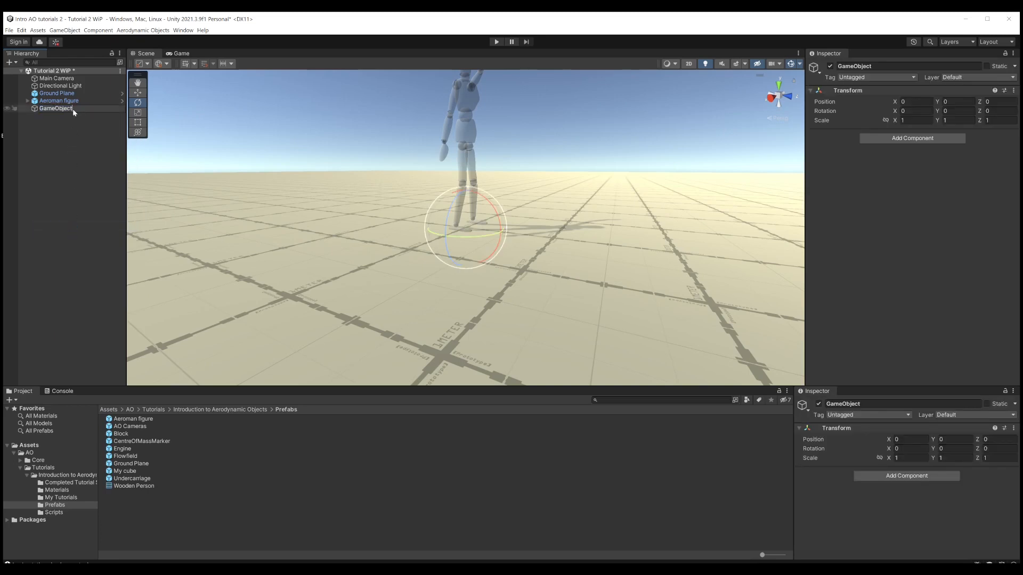
type("My flow field")
key("Return")
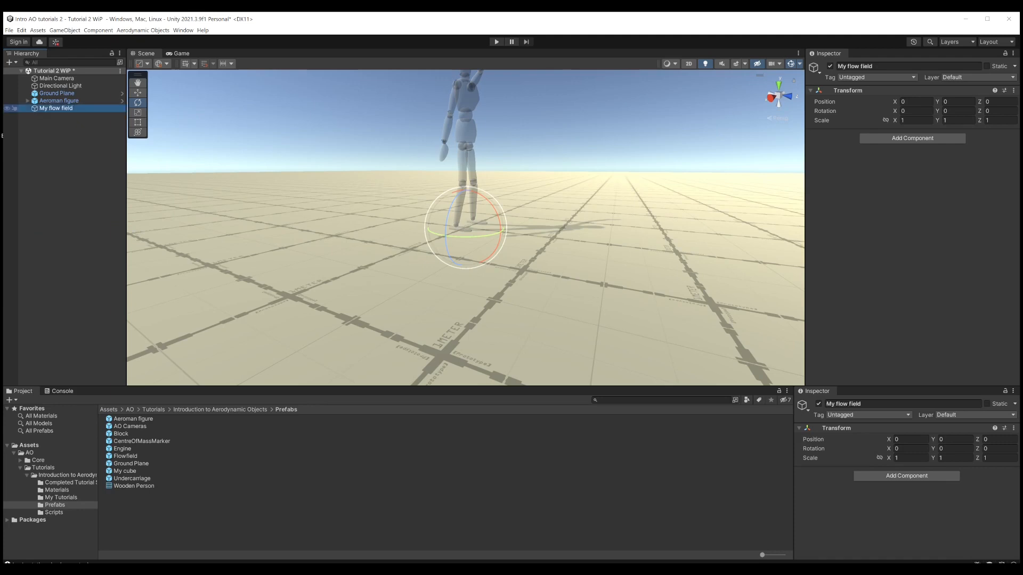
- Create an Aerodynamic Objects Fluid Zone, make it a child of My flow field, and activate the Move tool
right_click(51, 172)
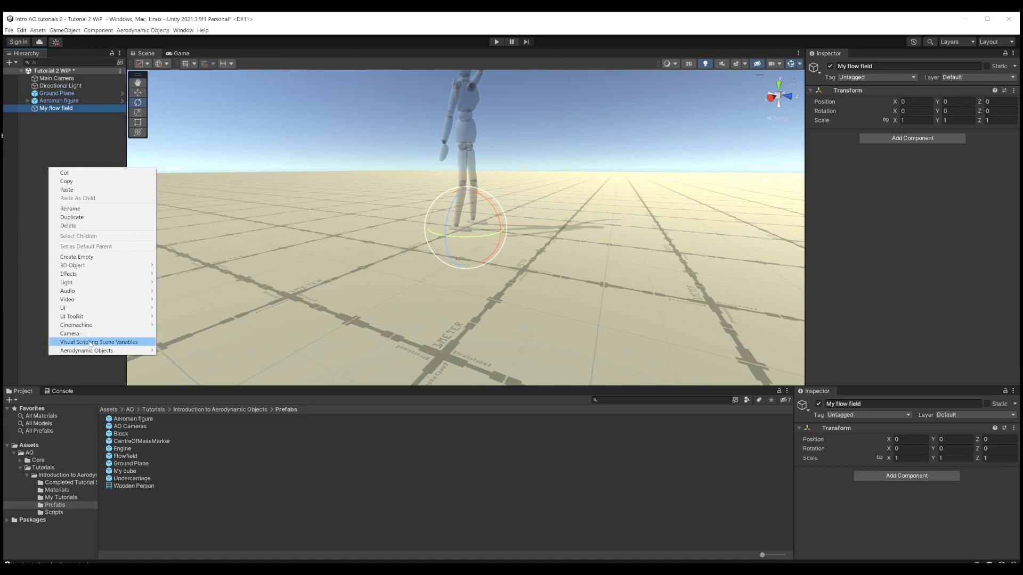
mouse_move(136, 352)
left_click(177, 351)
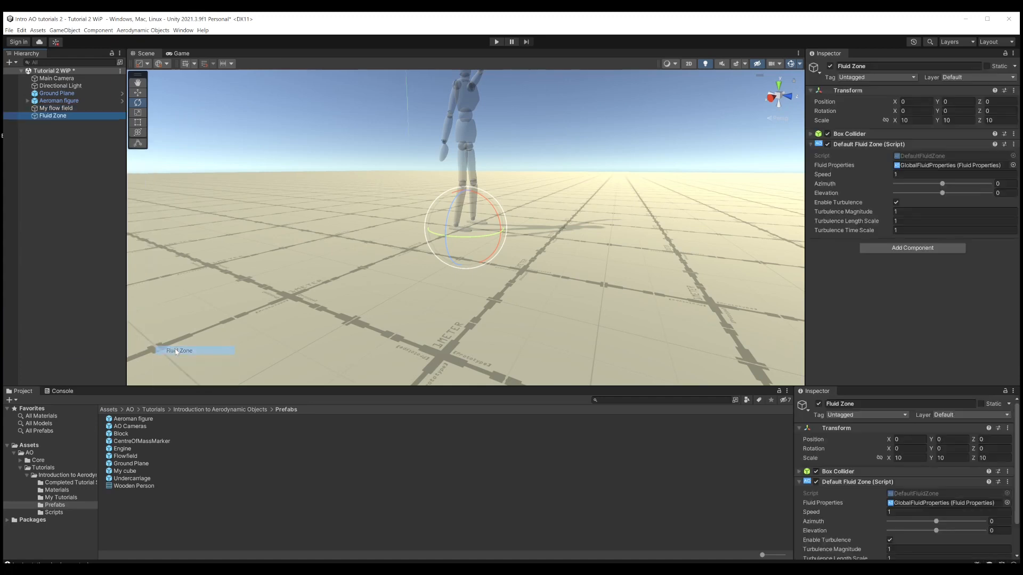
left_click_drag(49, 118, 55, 109)
left_click(54, 110)
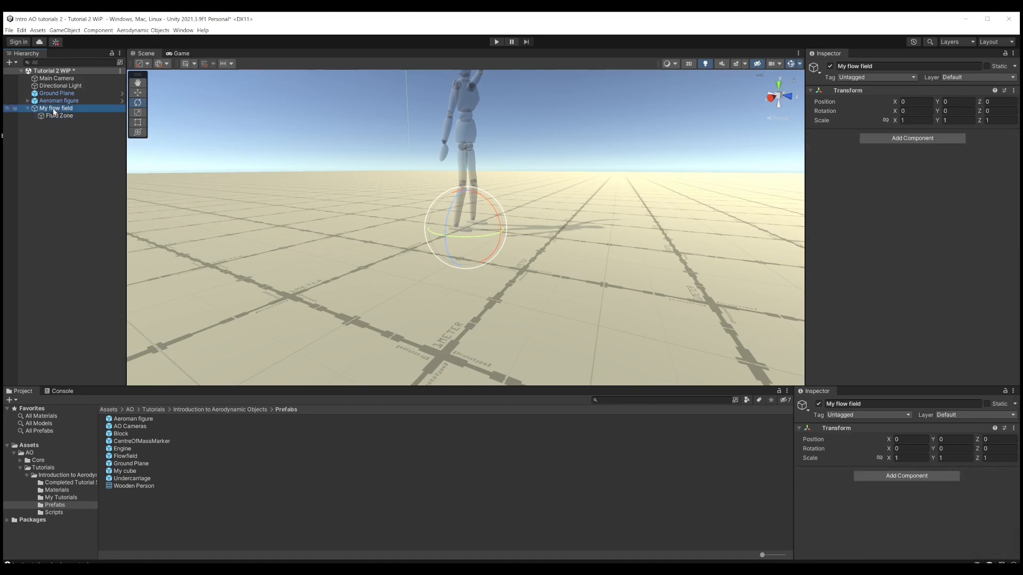
left_click(59, 119)
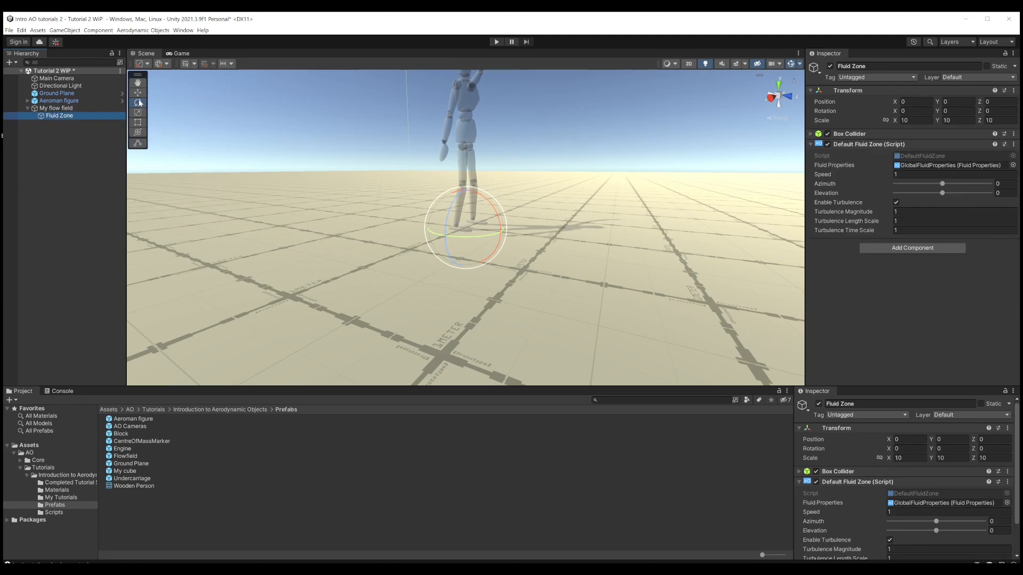
left_click(138, 92)
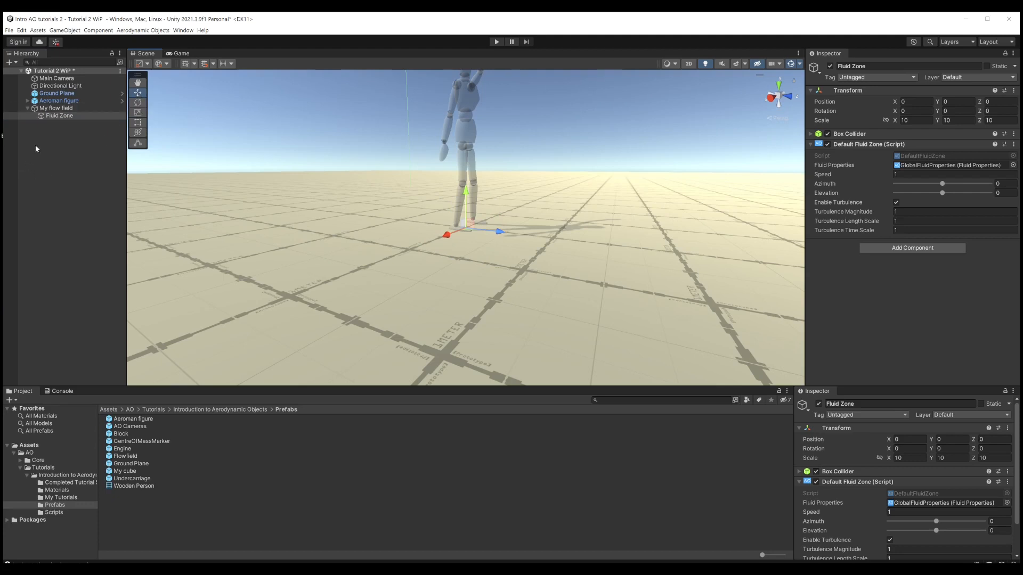
- Create an Aerodynamic Objects Flow Field Arrows object and make it a child of My flow field
left_click(56, 109)
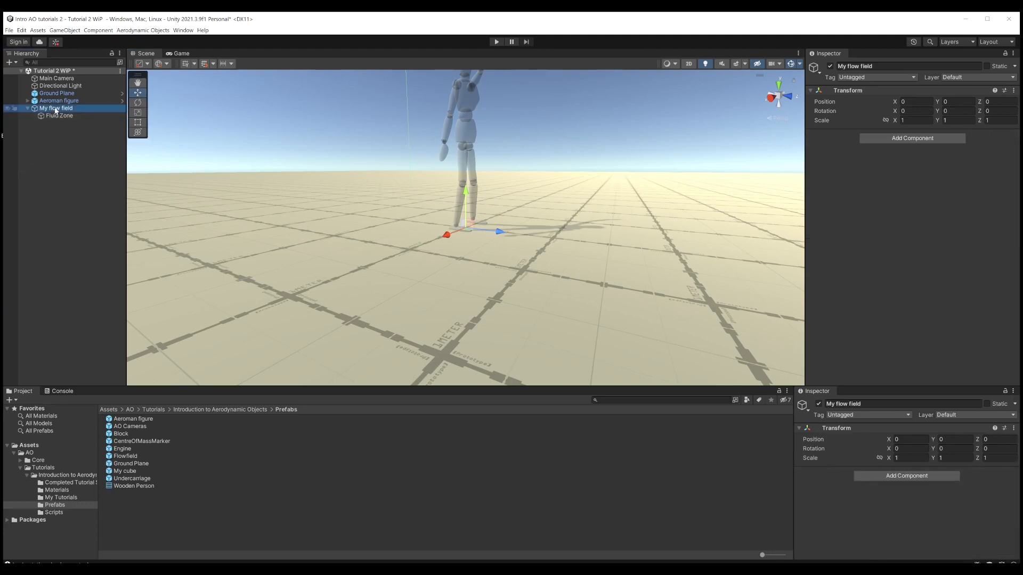
left_click(31, 161)
right_click(31, 161)
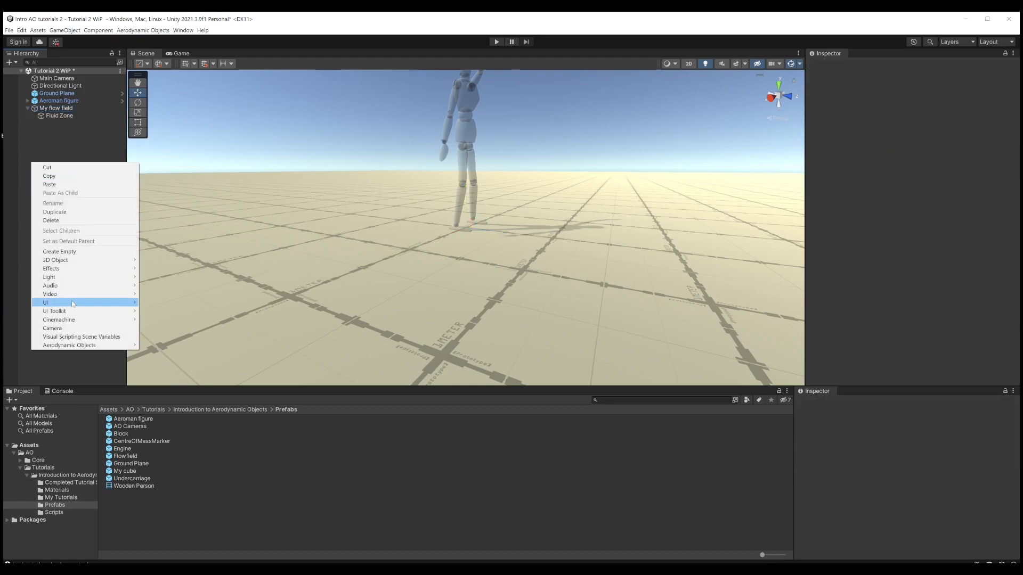
mouse_move(80, 345)
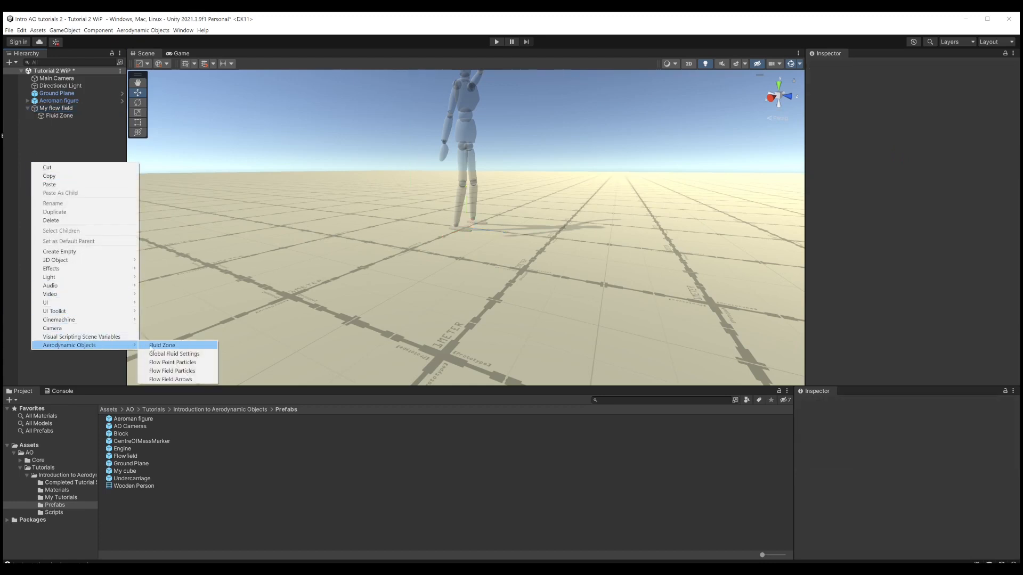
left_click(168, 380)
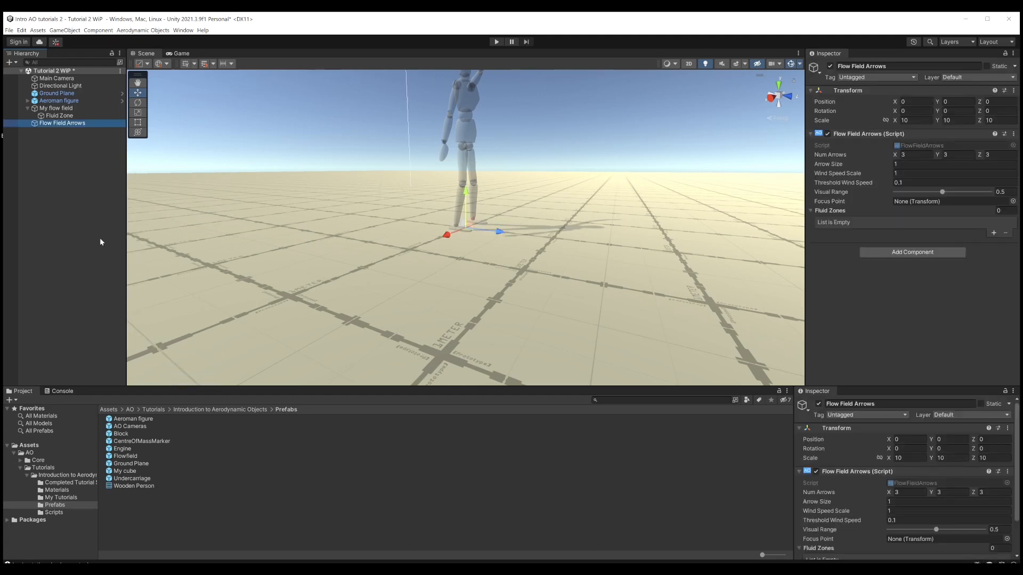
left_click_drag(43, 124, 57, 110)
left_click(54, 109)
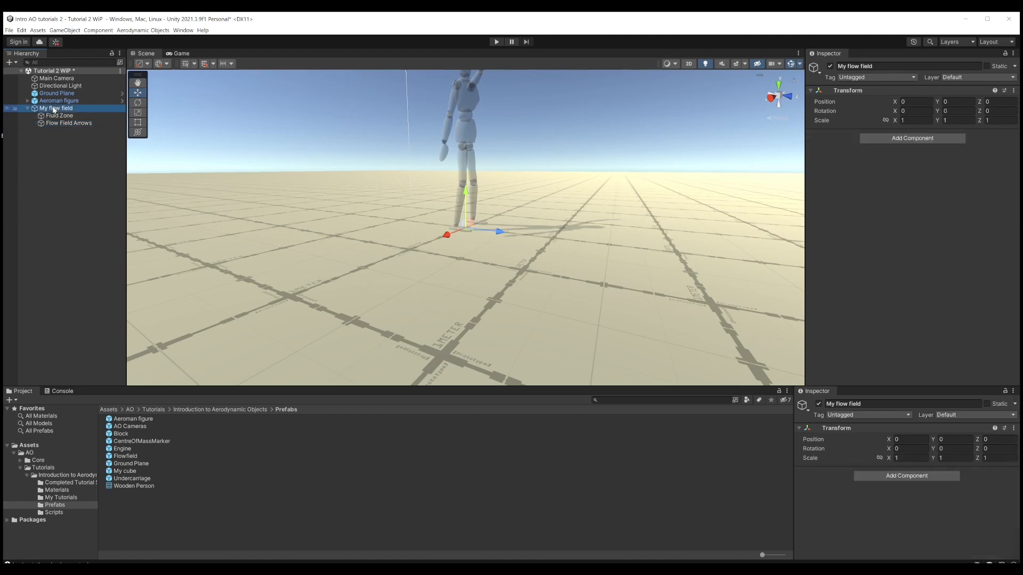
- Add an element to the Fluid Zones list of Flow Field Arrows and assign the Fluid Zone object to it
left_click(60, 117)
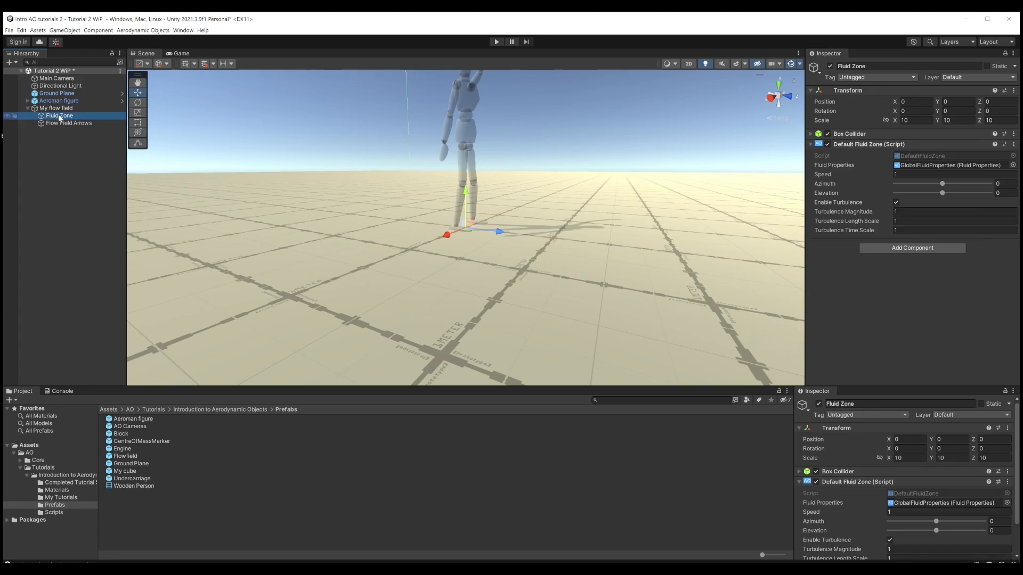
left_click(67, 124)
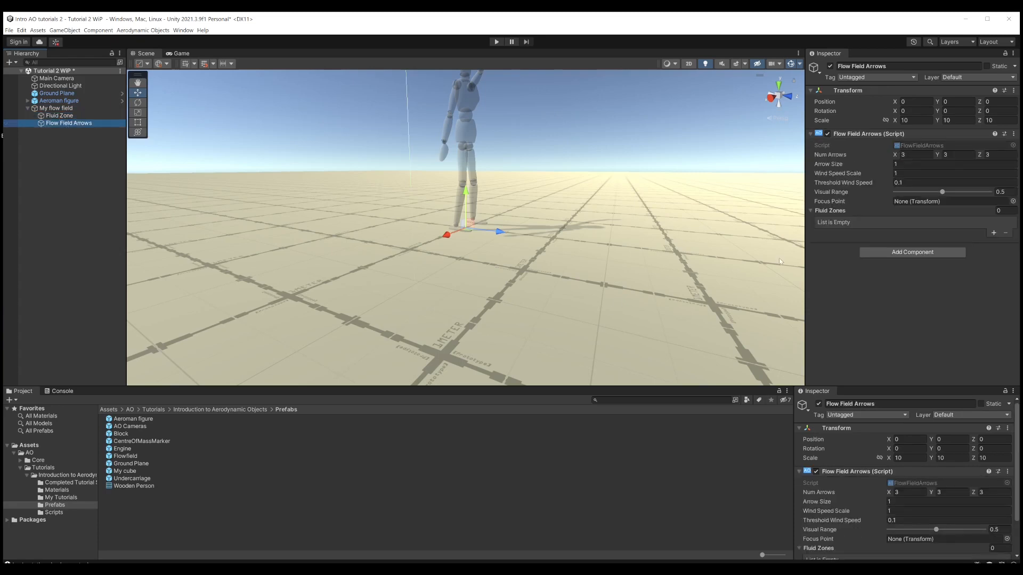
left_click(994, 234)
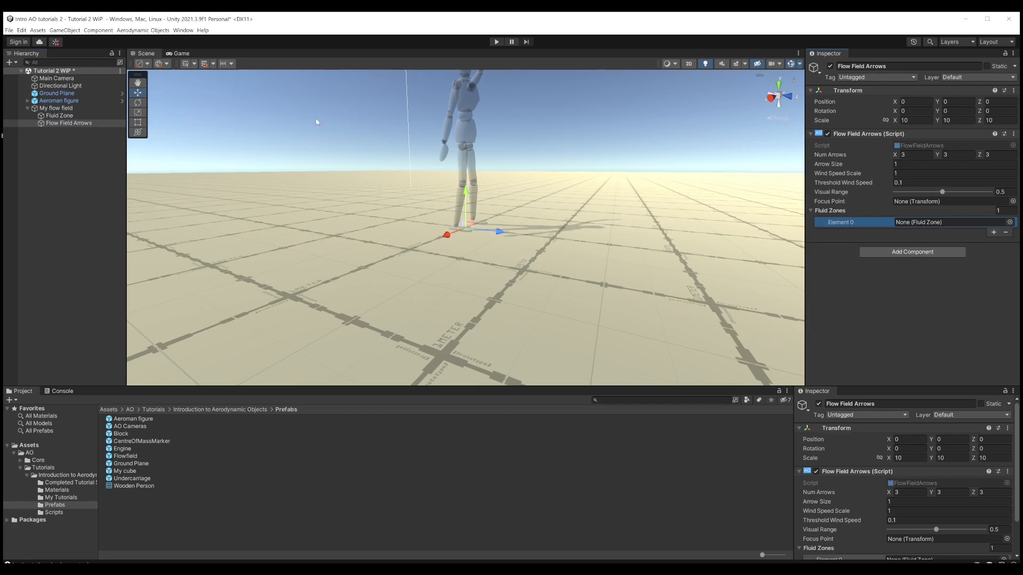
left_click_drag(59, 115, 918, 225)
- Add the AO Cameras prefab to the scene, then test-run the scene while orbiting the camera around the flow arrows
left_click_drag(131, 428, 75, 133)
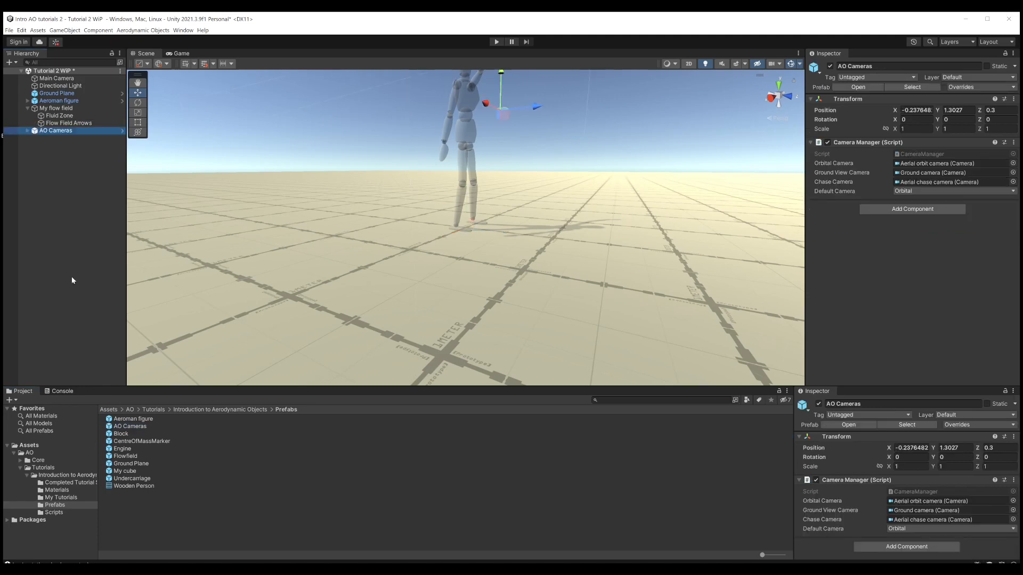
scroll(501, 128, "down", 8)
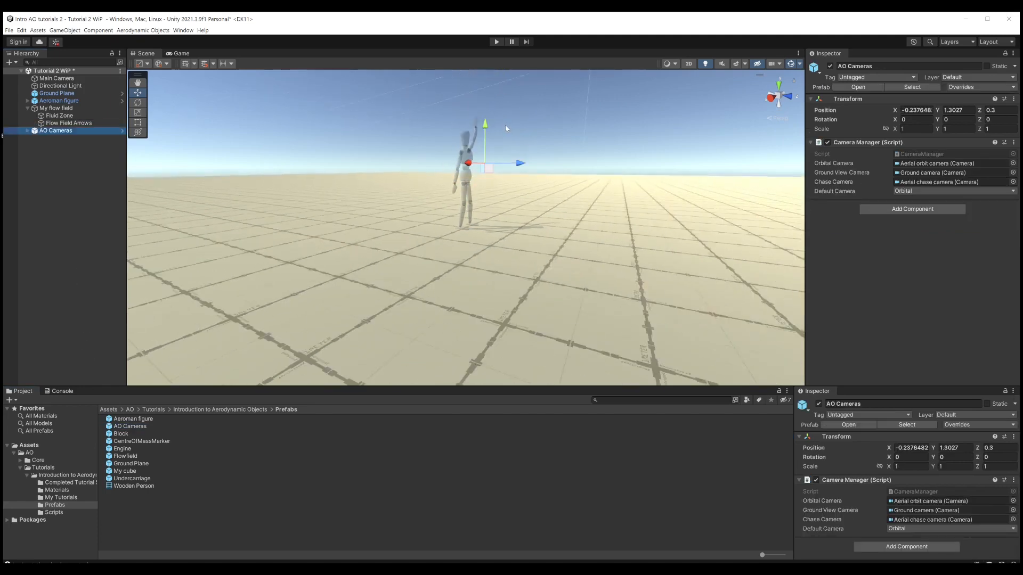
left_click(497, 42)
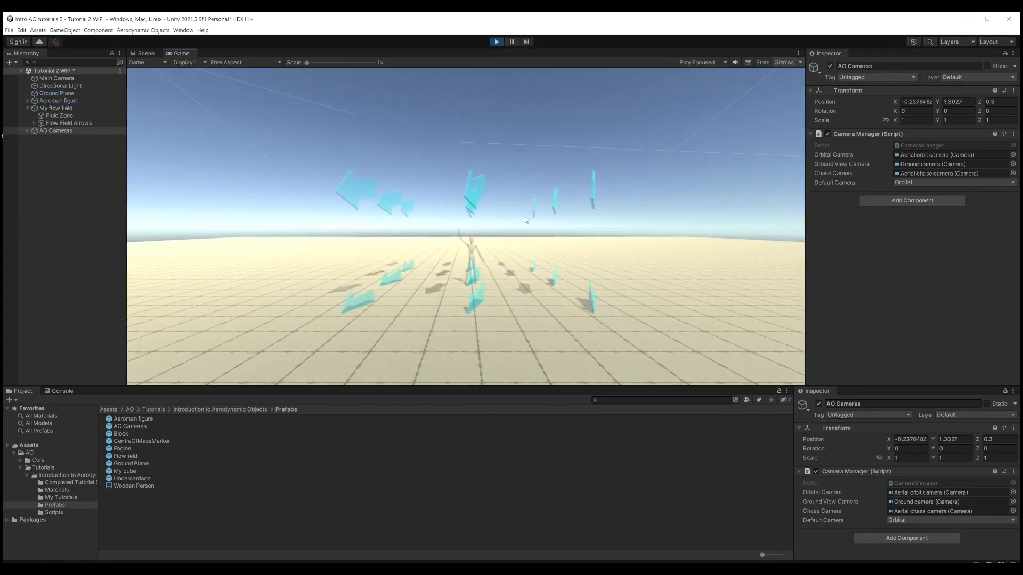
left_click_drag(534, 217, 512, 272)
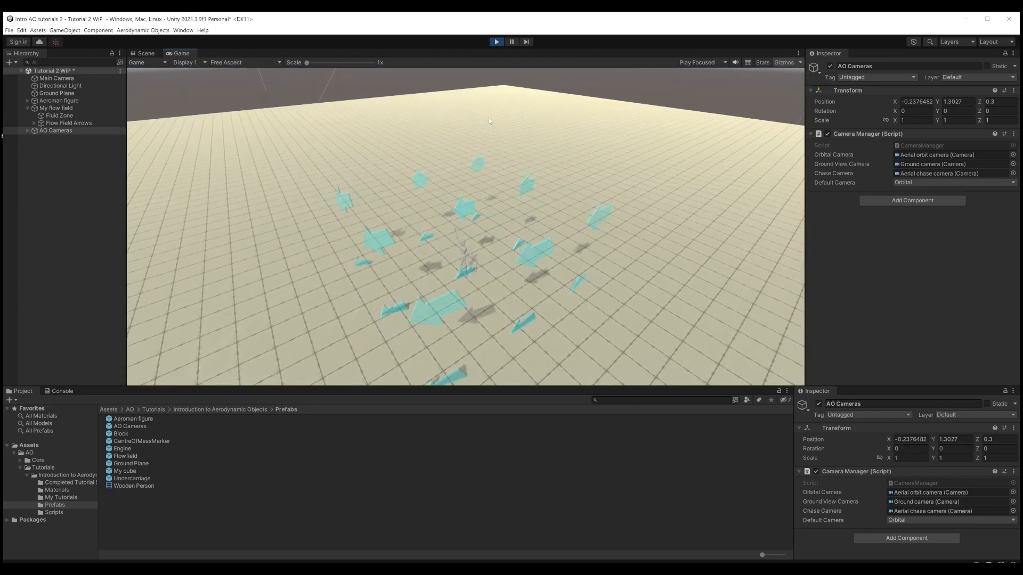
left_click(496, 42)
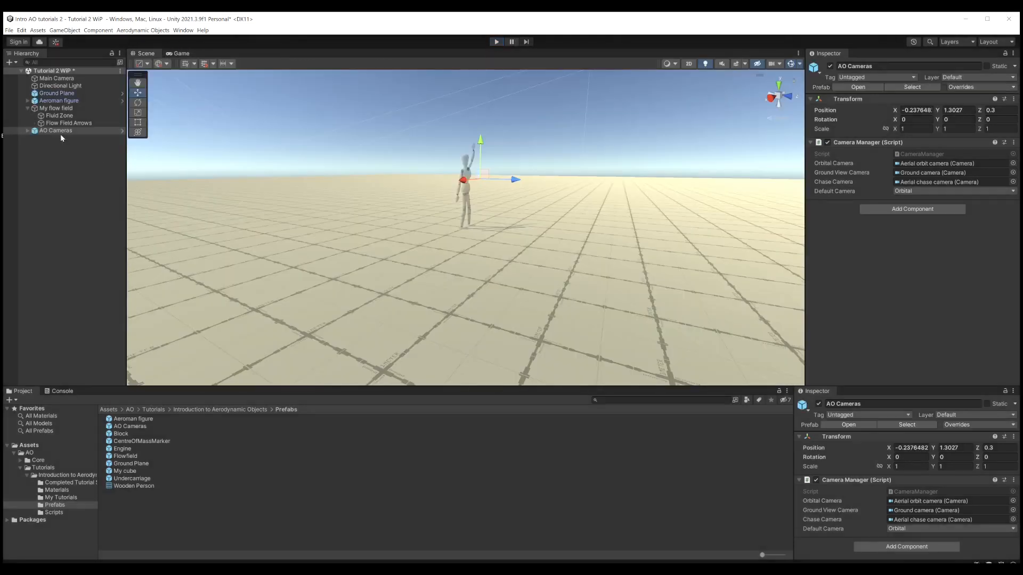
- Set the Y position of My flow field to 5 and test-run the scene to check the arrows
left_click(58, 108)
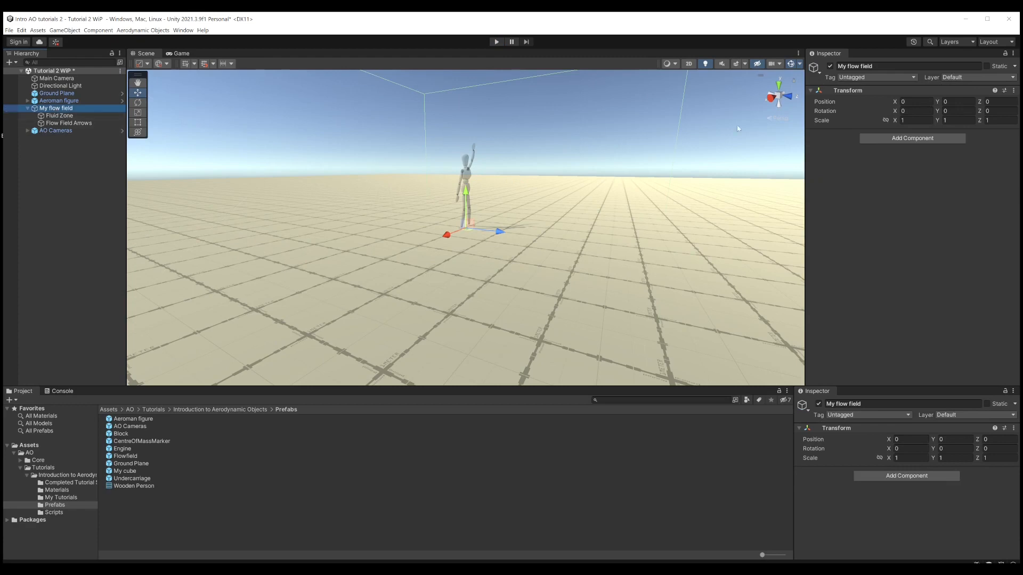
left_click(957, 102)
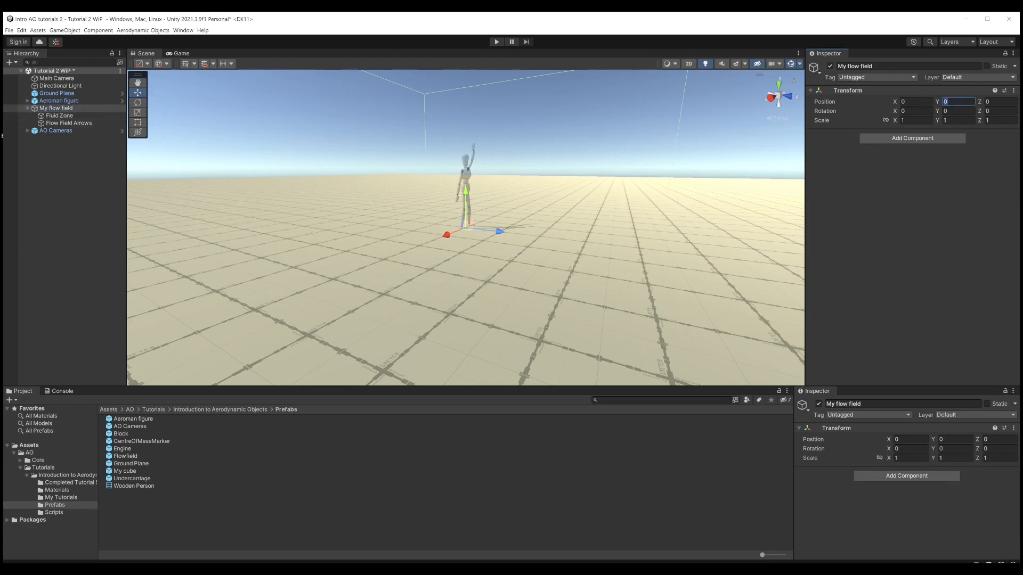
type("5")
left_click(497, 42)
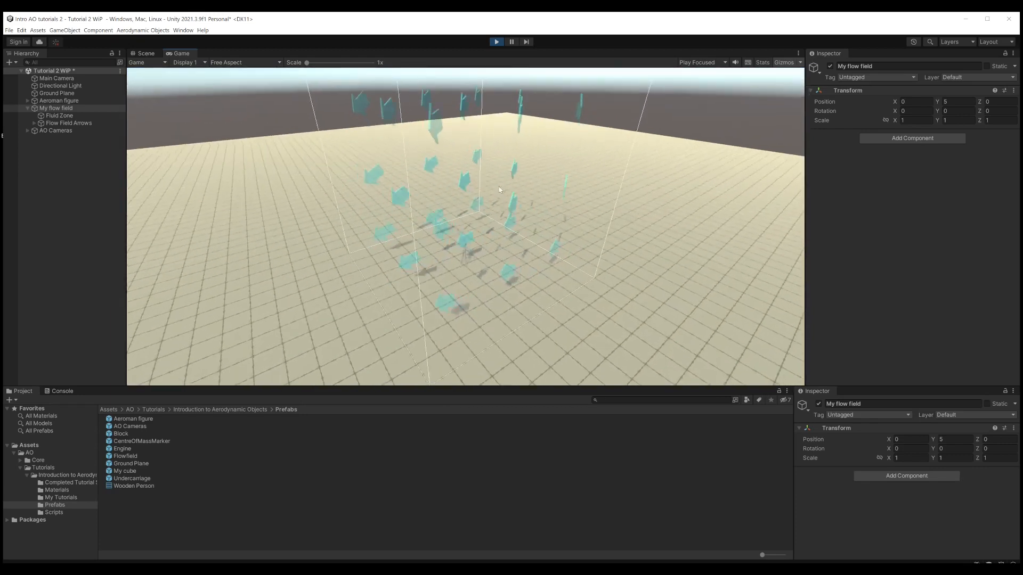
left_click(496, 42)
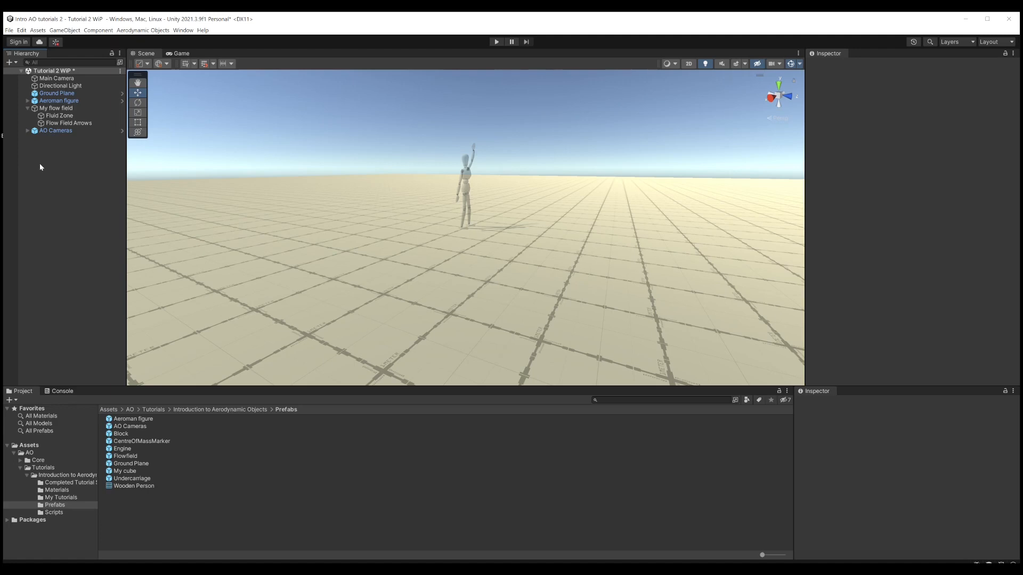
- Create an empty object at the scene root and name it Sphere
right_click(40, 166)
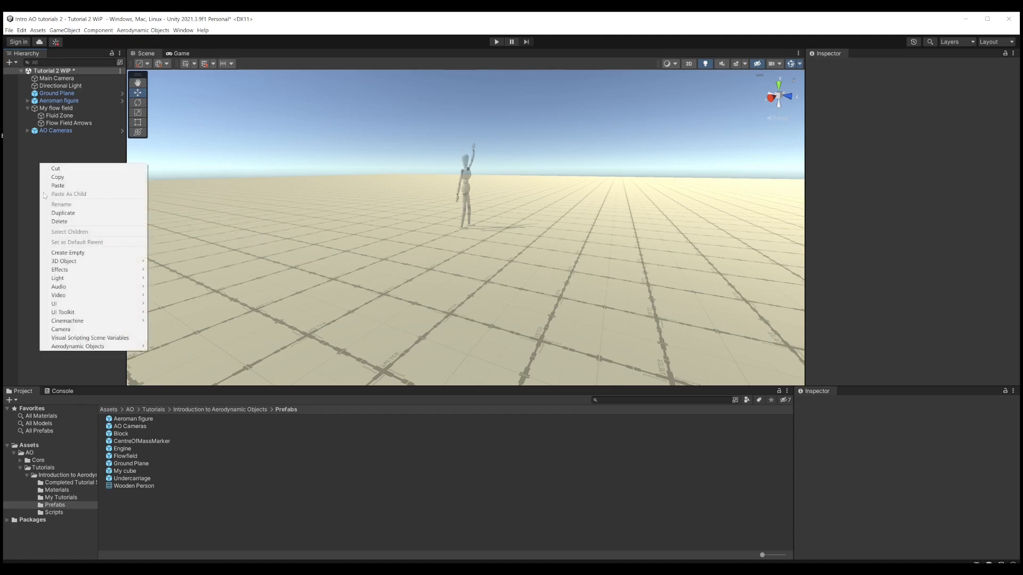
left_click(80, 253)
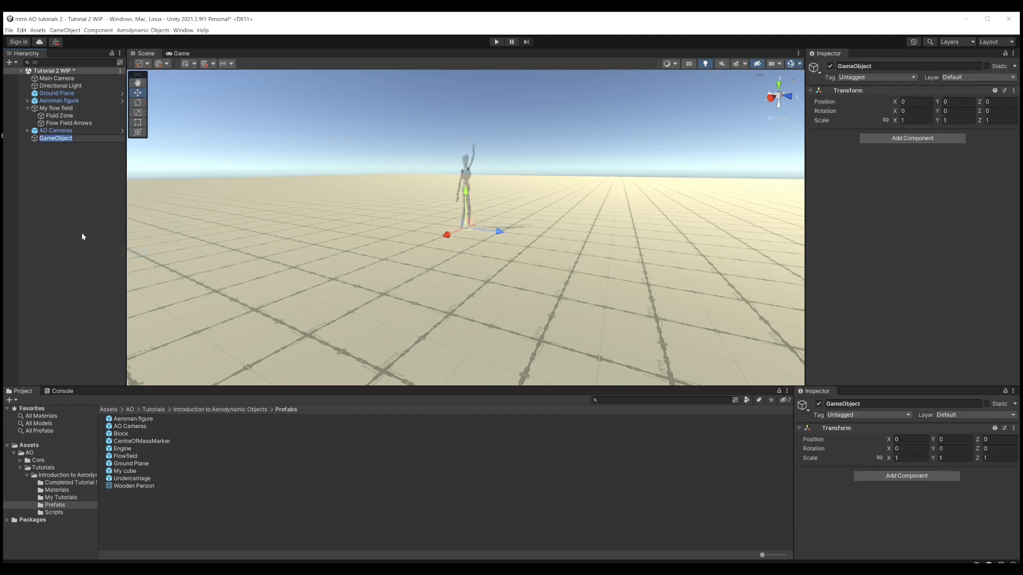
type("Sphere")
left_click(66, 188)
- Add a Rigidbody component to the empty Sphere object
left_click(46, 139)
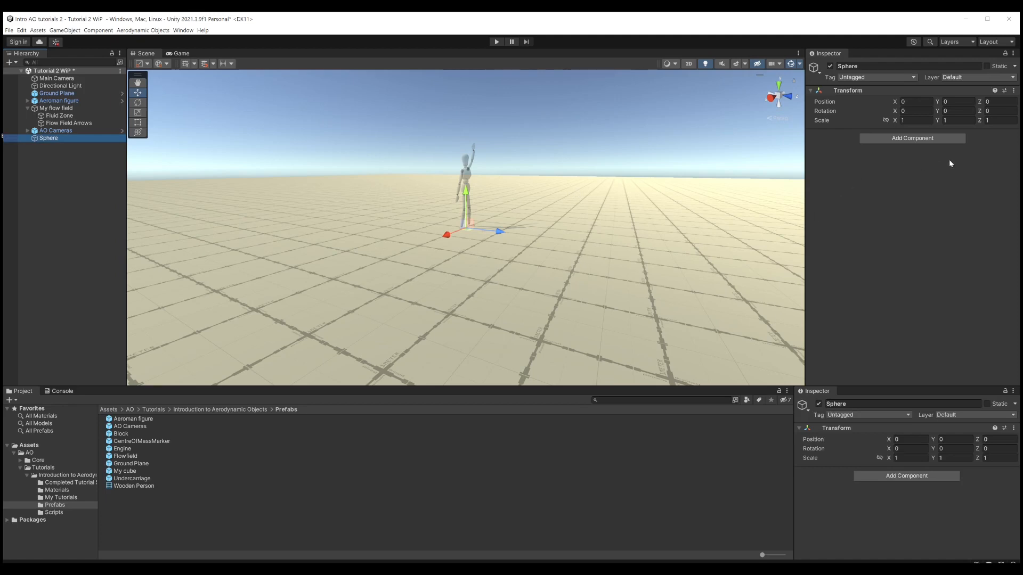
left_click(910, 140)
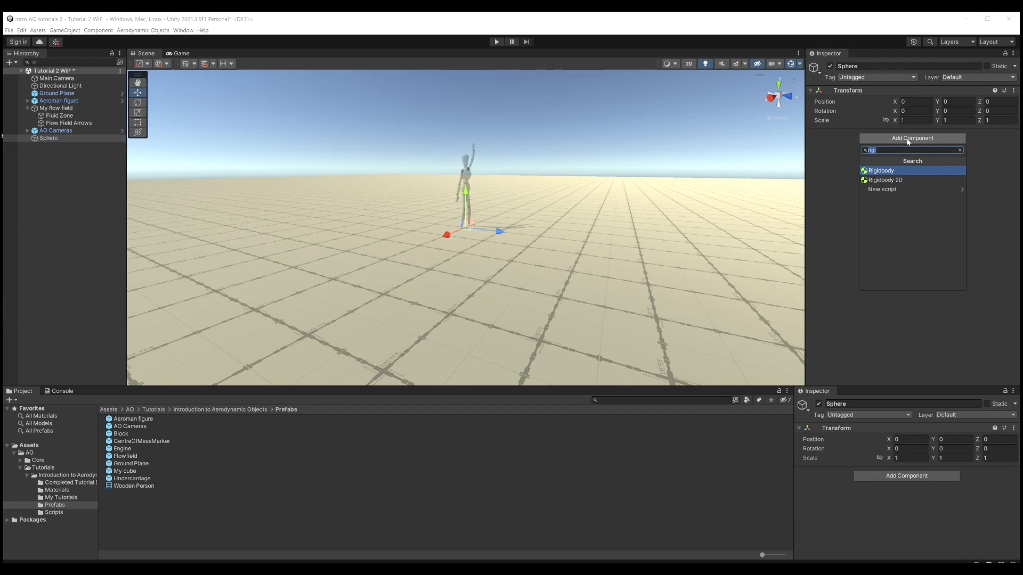
type("rig")
key("Return")
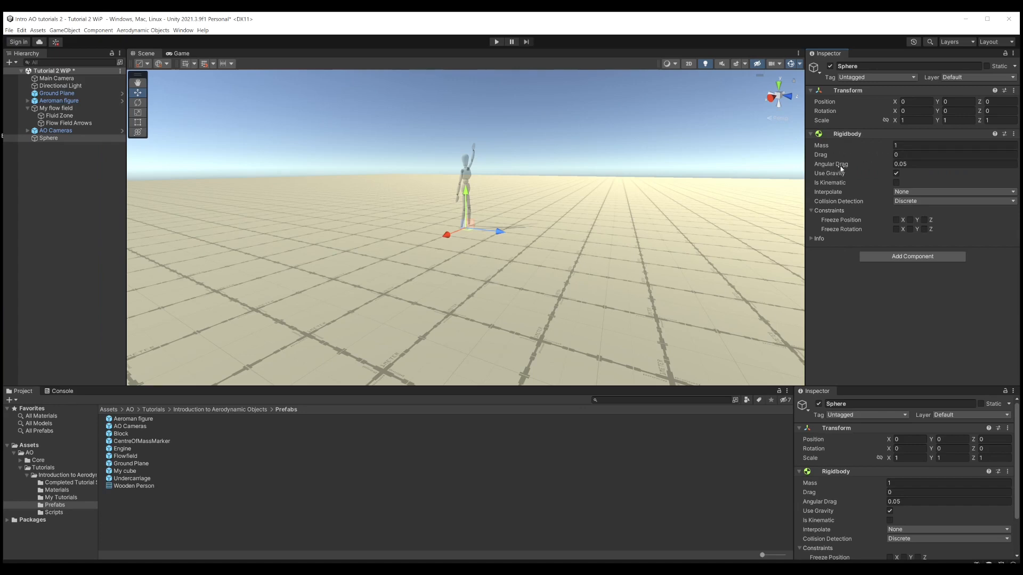
- Set the Rigidbody's Angular Drag to 0 and make it kinematic
left_click(905, 164)
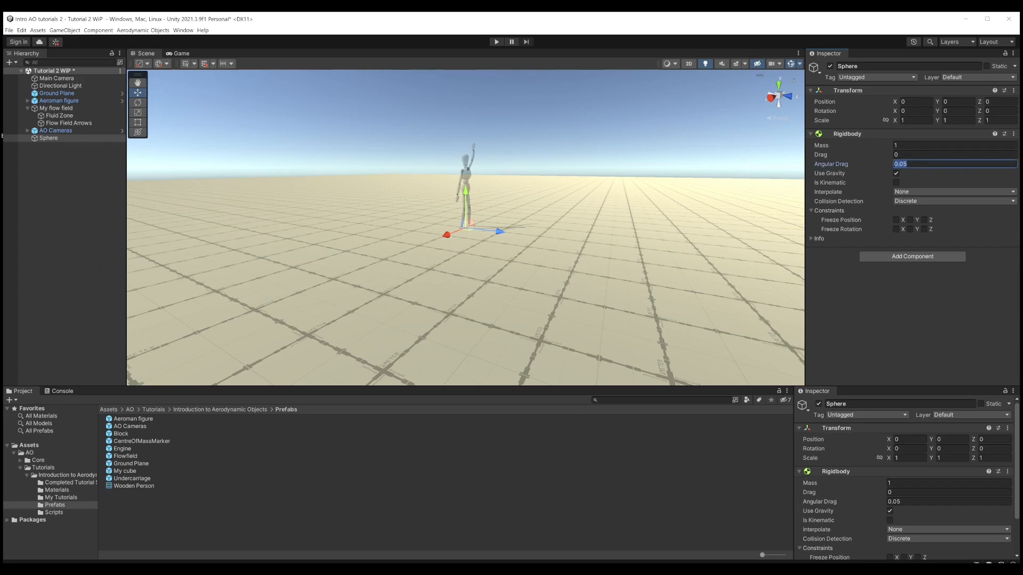
type("0")
left_click(896, 184)
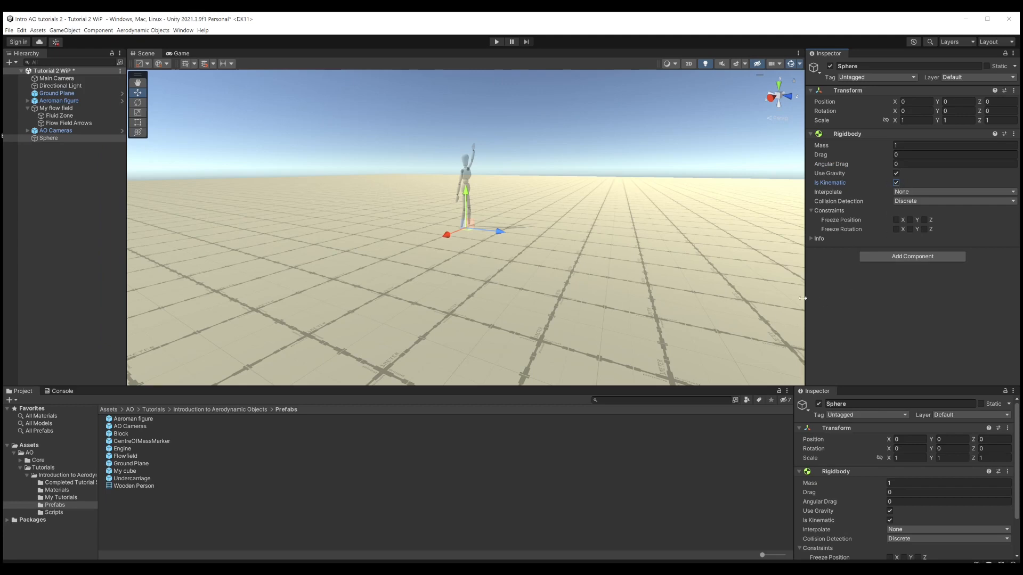
- Create a 3D sphere as a child of the empty Sphere object
left_click(48, 140)
right_click(46, 140)
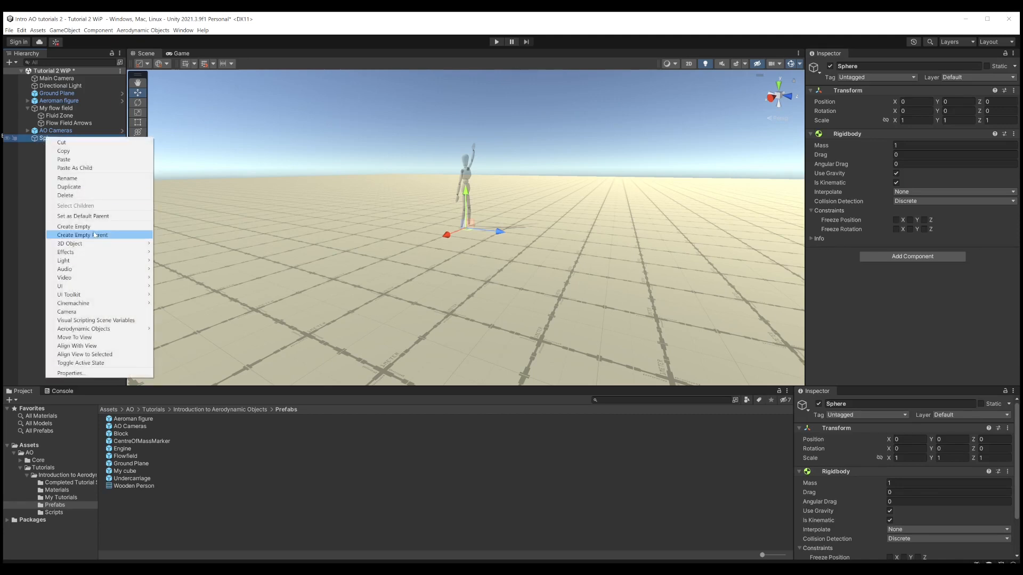
mouse_move(89, 243)
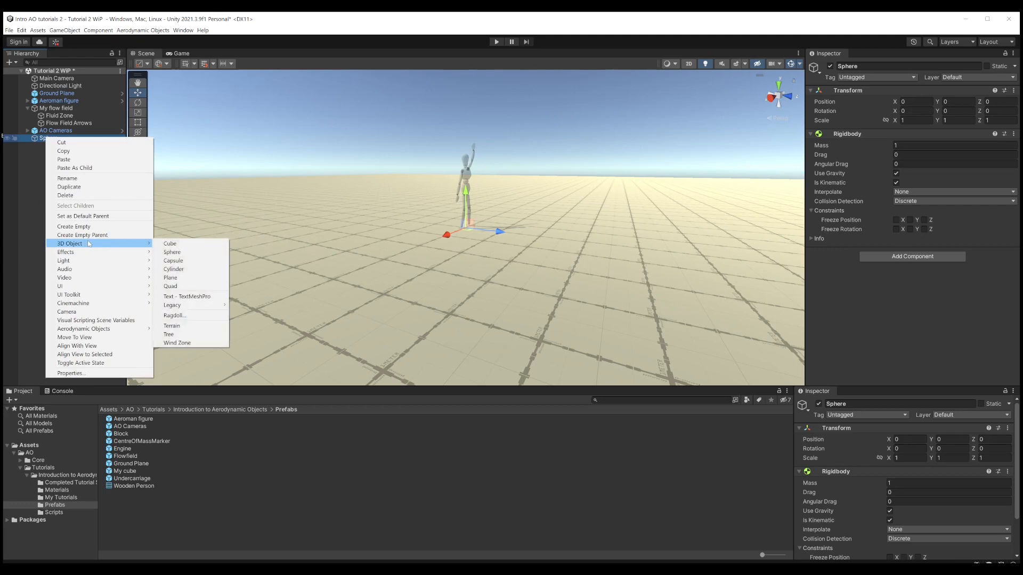
left_click(172, 252)
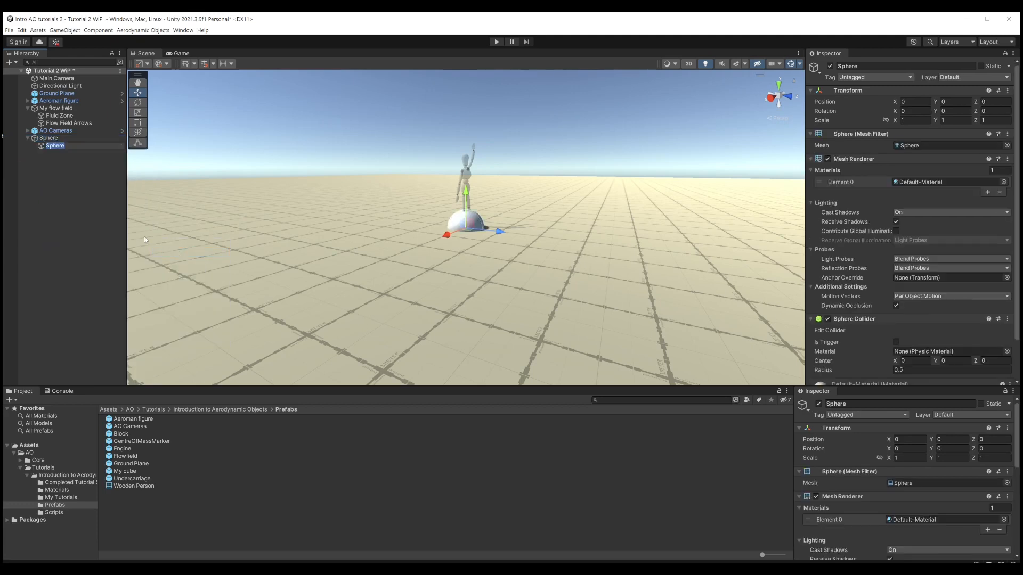
- Set the parent Sphere's Y position to 0.5 and move it beside the figure, to a Z position of about -1.58
left_click(48, 138)
left_click(959, 104)
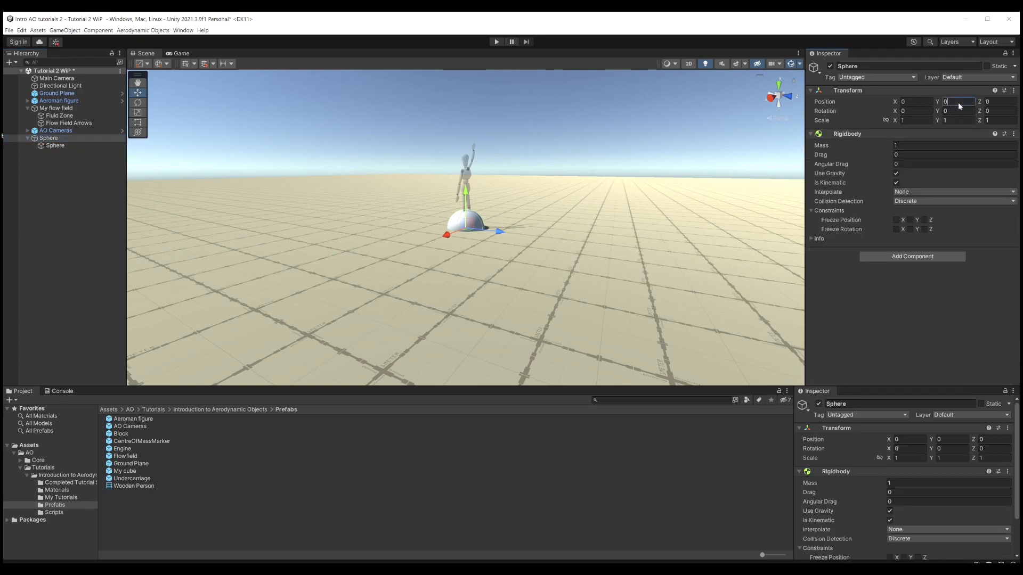
key("BackSpace")
type(".5")
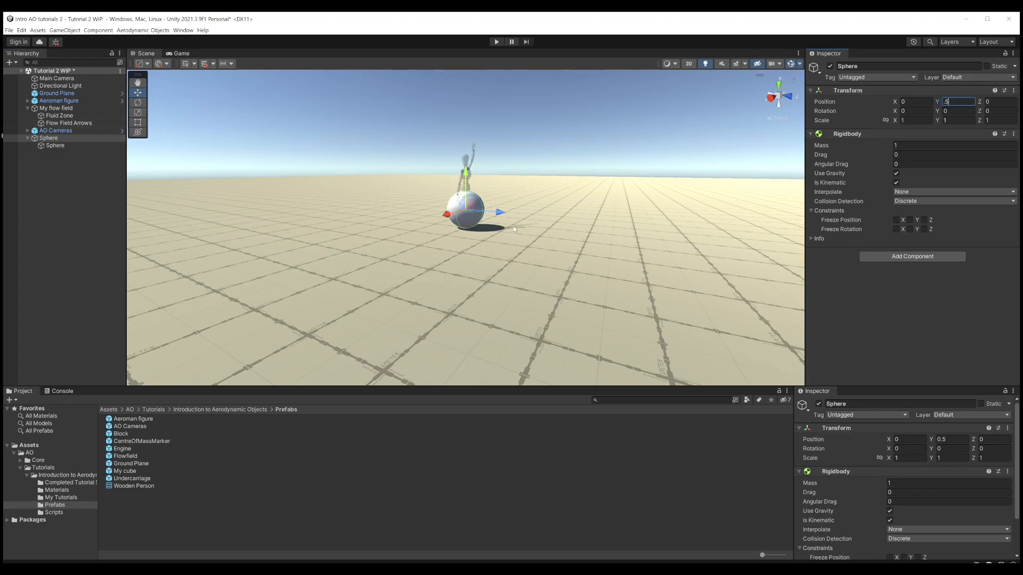
left_click_drag(501, 218, 450, 208)
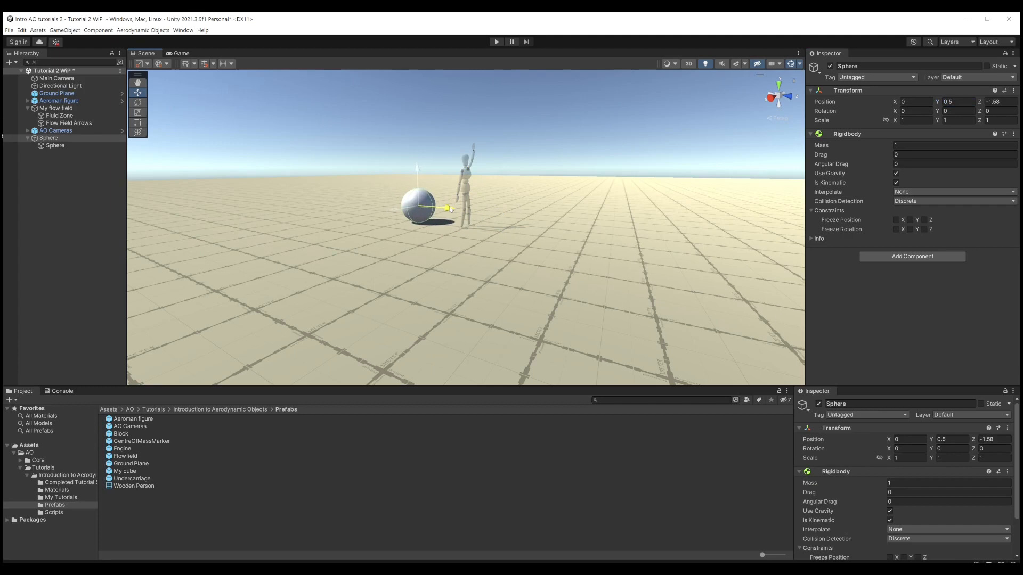
left_click(71, 185)
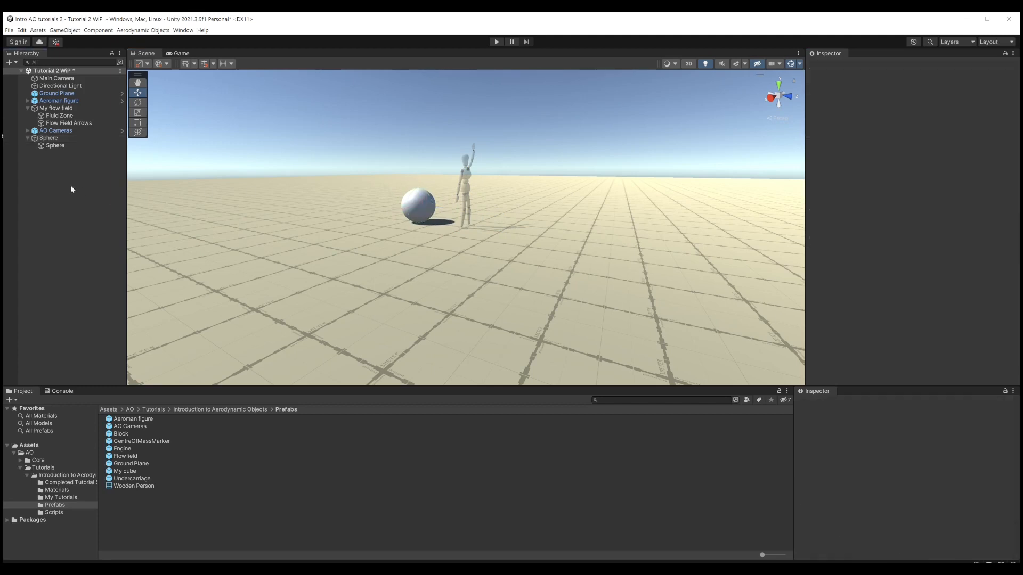
- Rename the child sphere as Geometry and its parent as Sphere rb
left_click(55, 147)
left_click(55, 147)
type("Geomet")
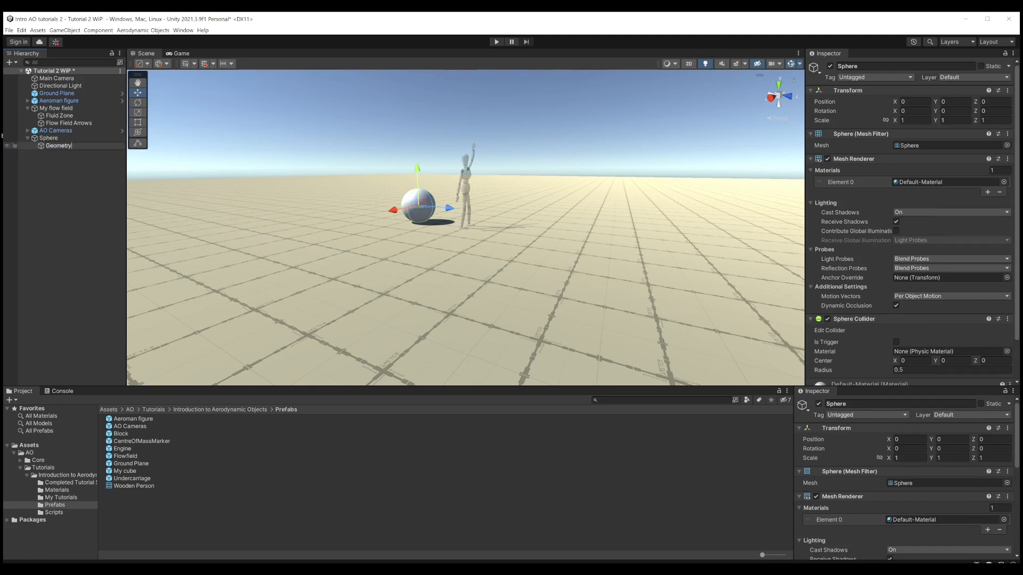
type("ry")
left_click(55, 151)
left_click(47, 139)
left_click(49, 139)
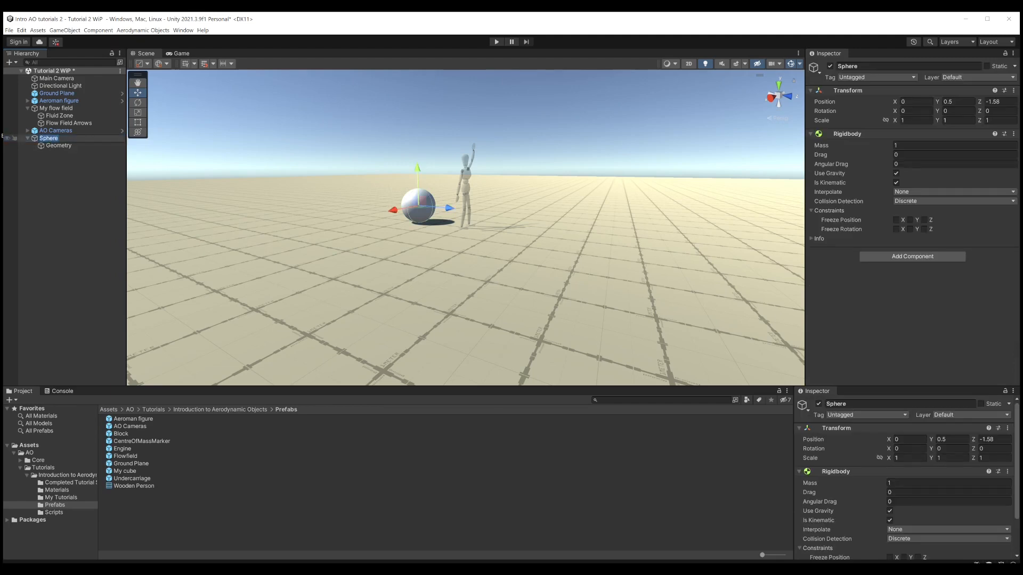
type("rb")
left_click(21, 164)
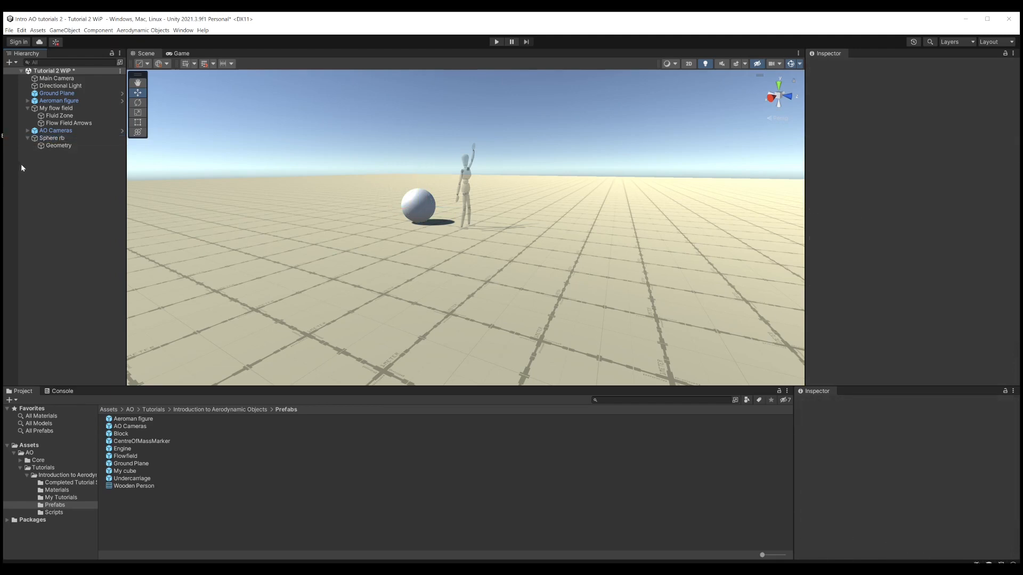
- Create an empty child object under Geometry and name it Aero Object
left_click(57, 147)
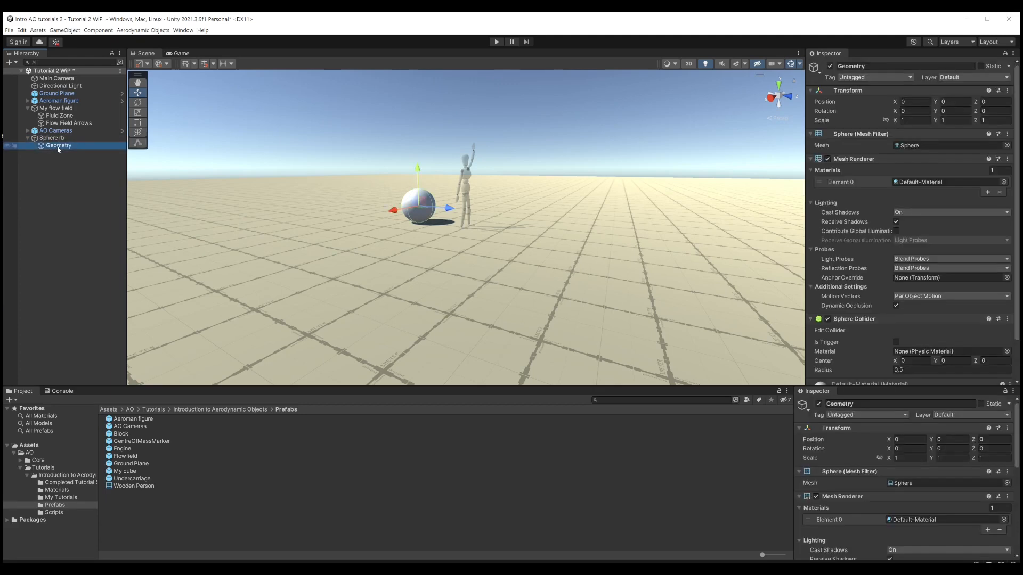
left_click(55, 152)
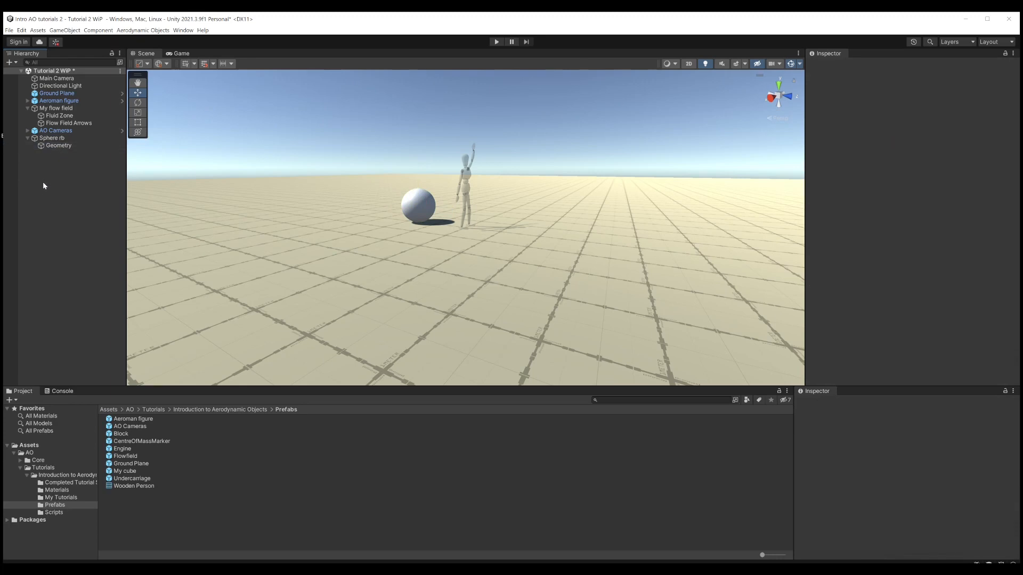
right_click(60, 145)
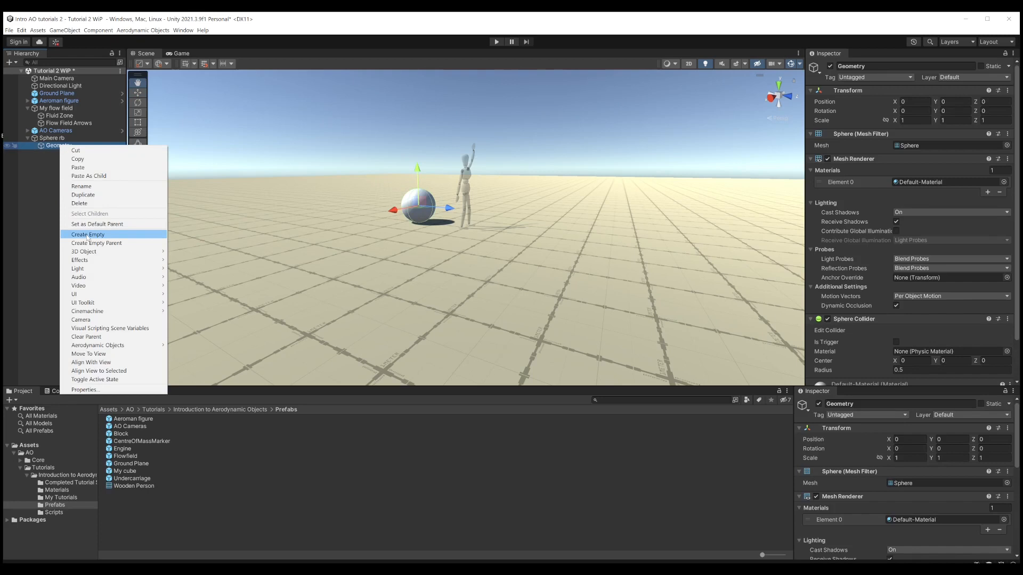
left_click(88, 235)
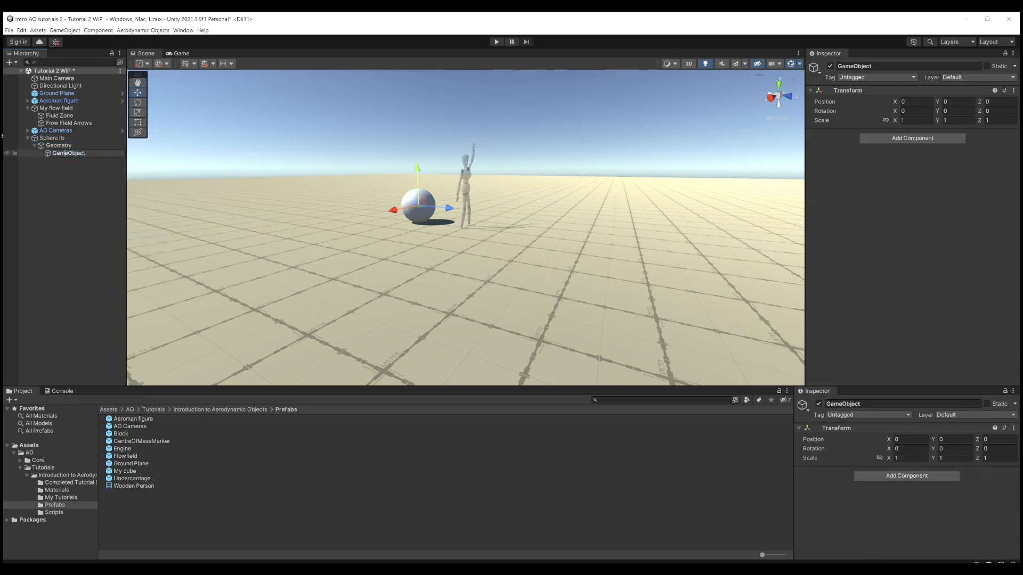
key("BackSpace")
key("BackSpace")
key("BackSpace")
key("BackSpace")
key("BackSpace")
key("BackSpace")
key("BackSpace")
key("BackSpace")
key("BackSpace")
type("Aero Object")
key("Return")
left_click(65, 174)
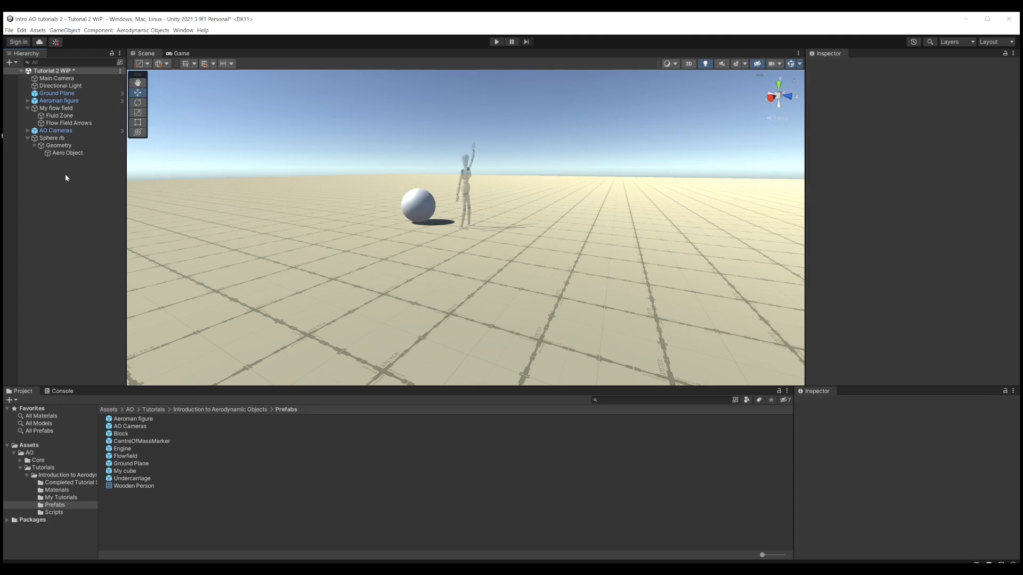
- Add the Aero Object script component to the Aero Object child
left_click(65, 154)
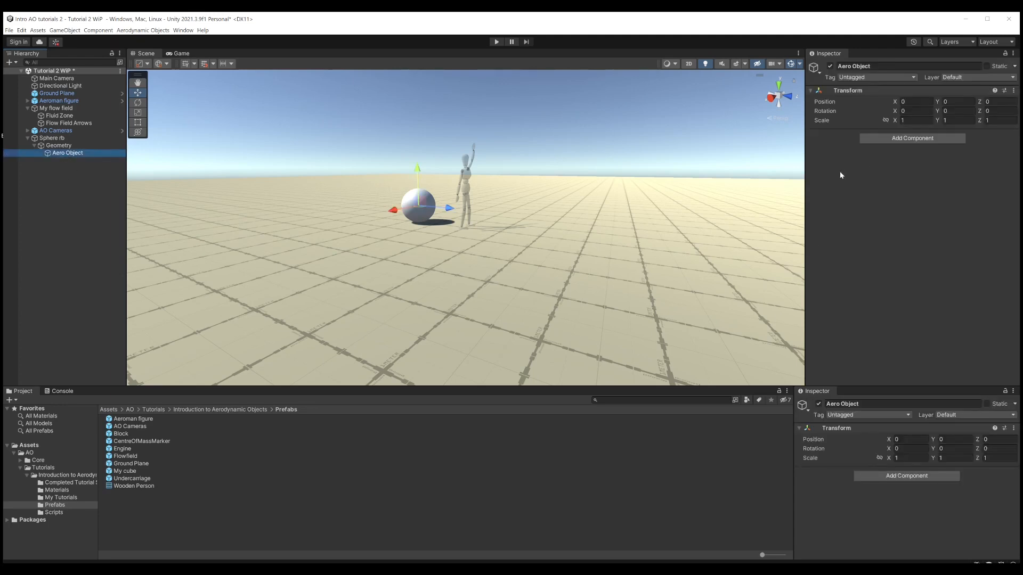
left_click(899, 140)
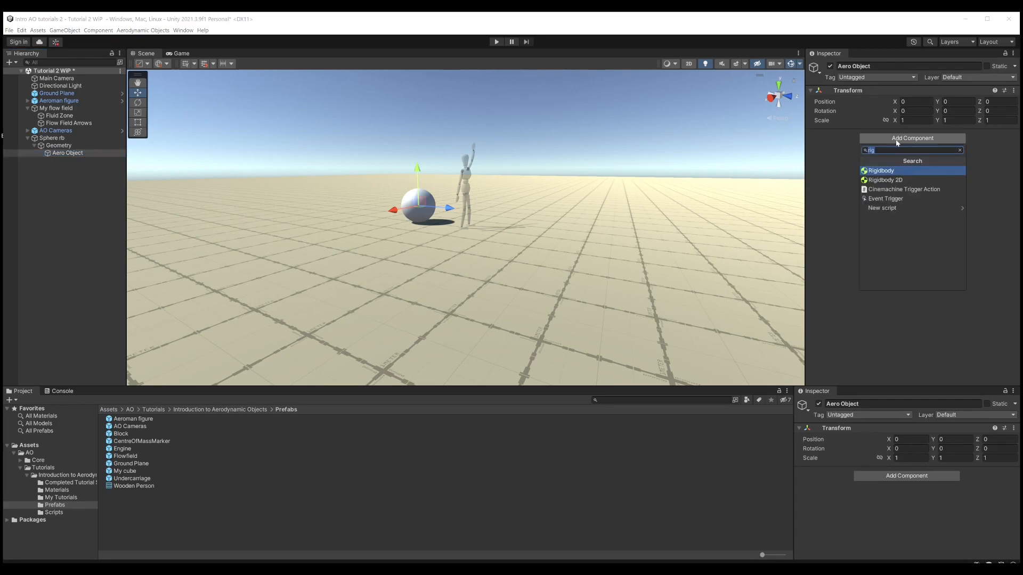
type("aer")
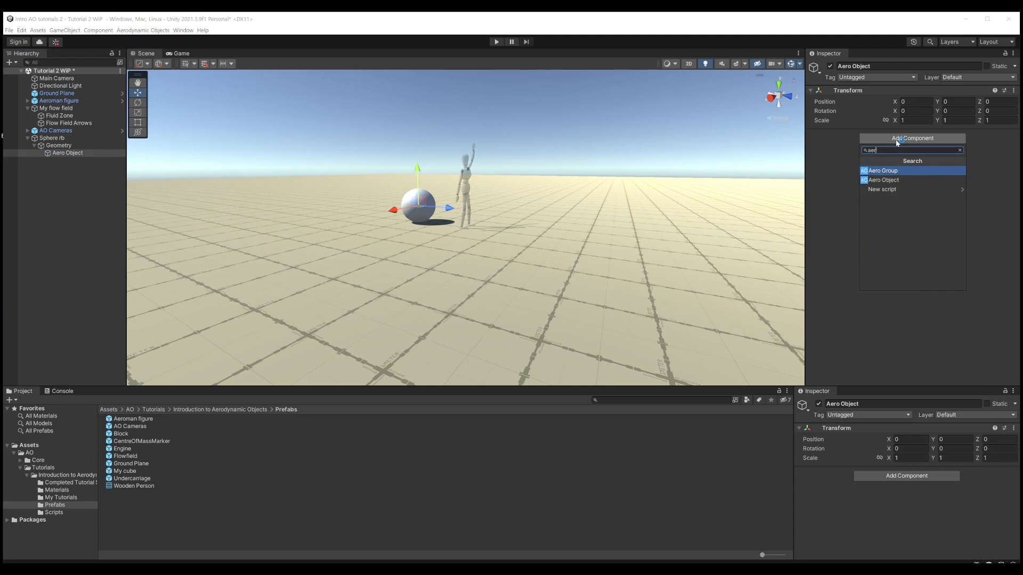
left_click(875, 182)
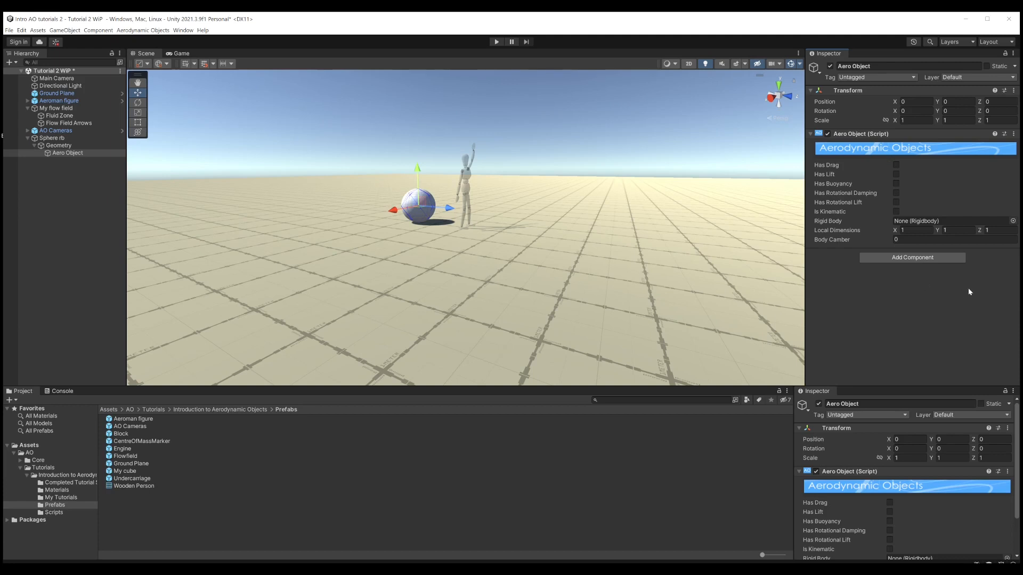
- Enable Has Drag on the Aero Object script and assign Sphere rb as its Rigid Body
left_click(896, 165)
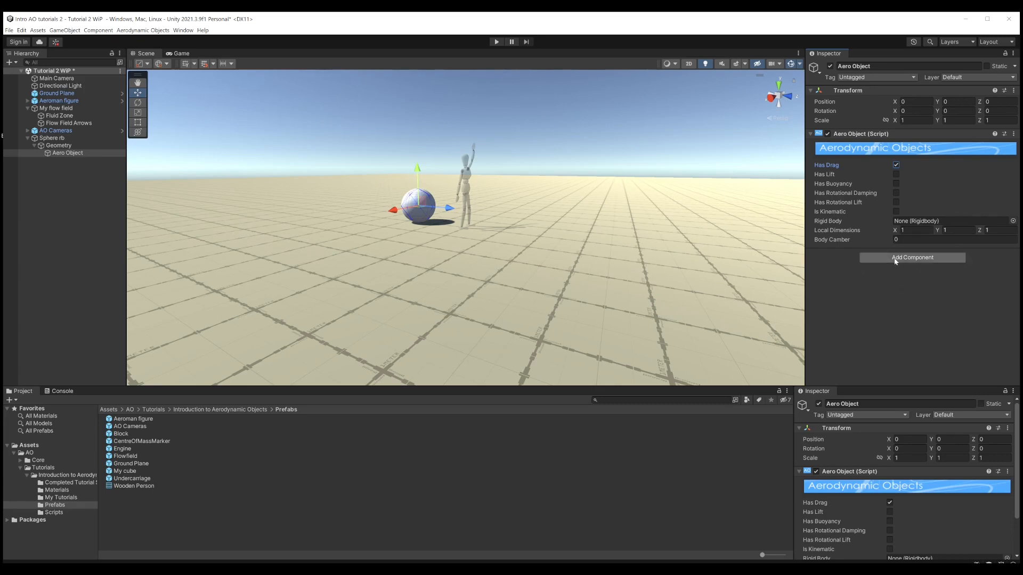
left_click(48, 139)
left_click_drag(48, 139, 916, 223)
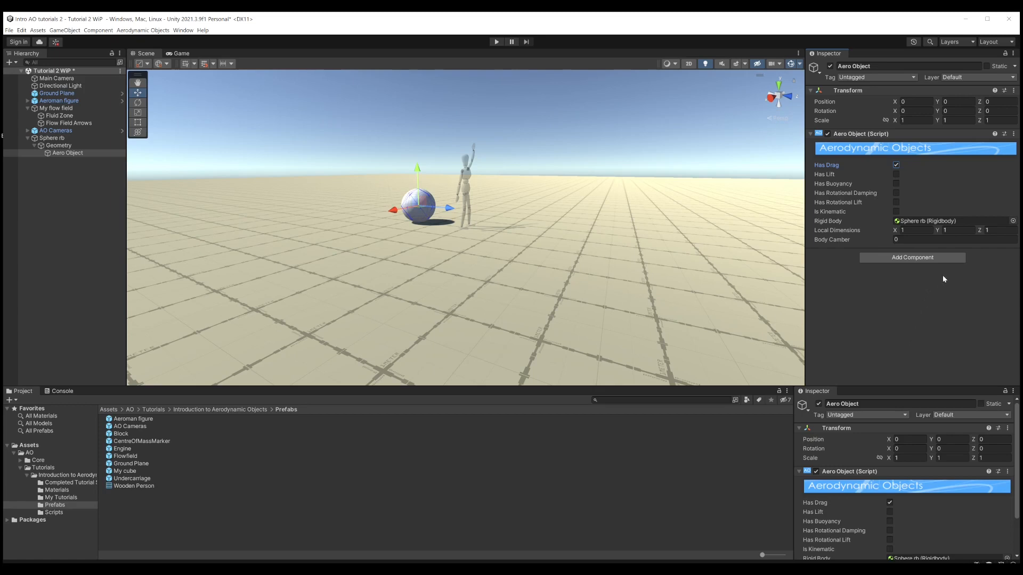
- Add a Sphere Collider to Aero Object and configure it as a trigger with a radius of 0.1
left_click(898, 258)
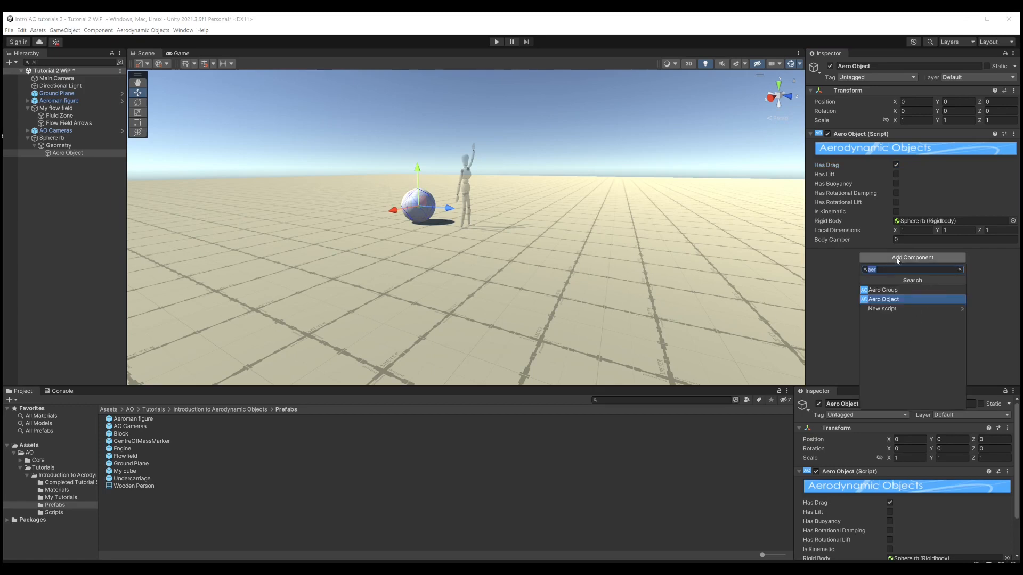
type("sphere")
left_click(881, 291)
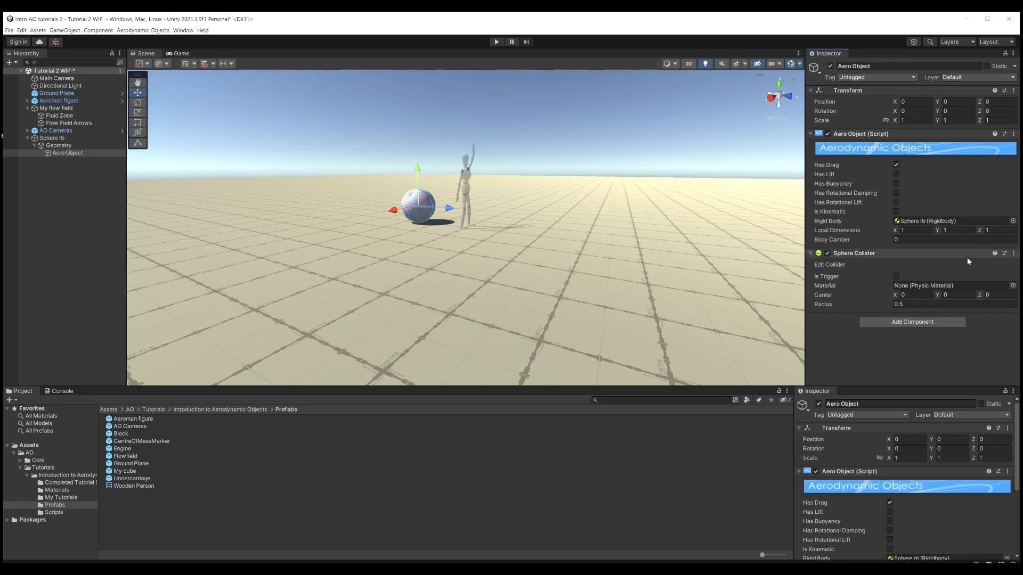
left_click(896, 276)
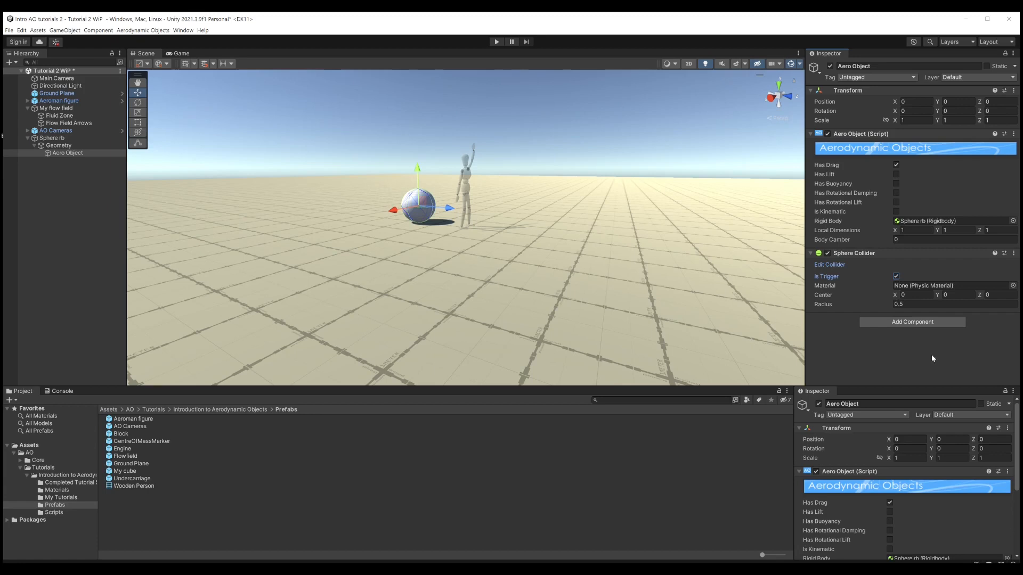
left_click(900, 304)
type(".1")
key("Return")
- Add a Wind Arrow component to Aero Object
left_click(902, 322)
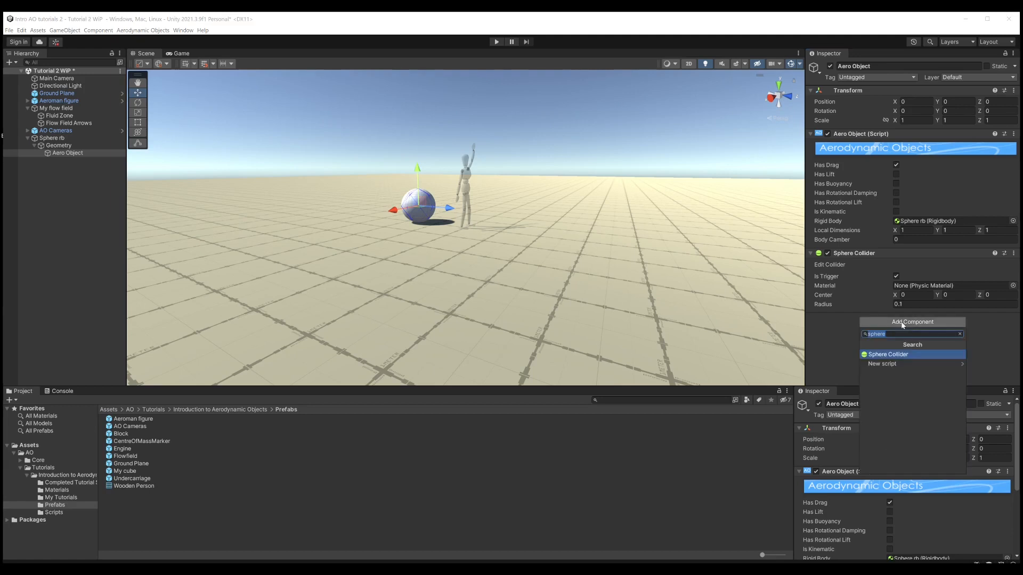
type("win")
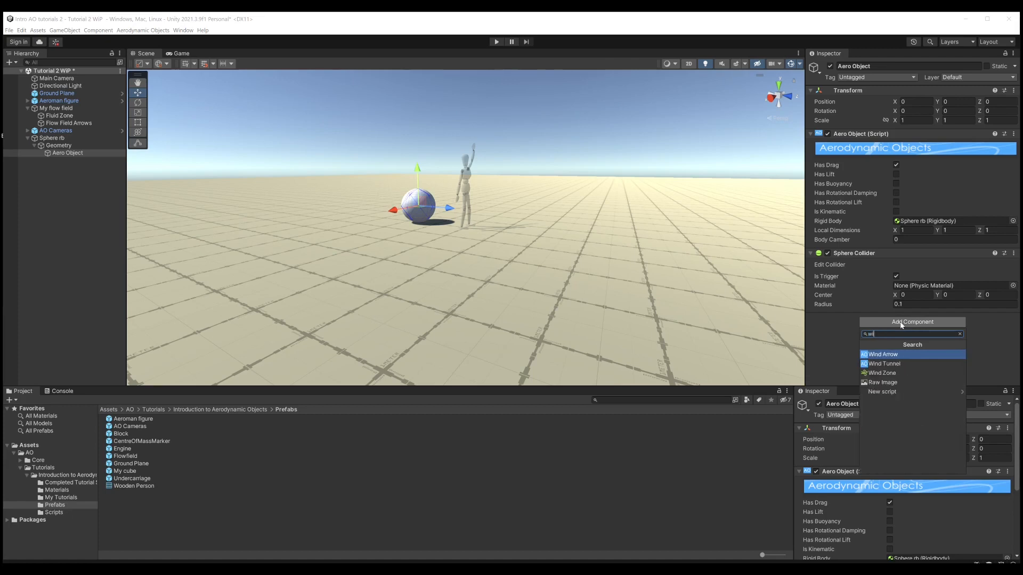
left_click(885, 354)
- Set the Wind Arrow's Offset to -0.5
scroll(913, 222, "down", 3)
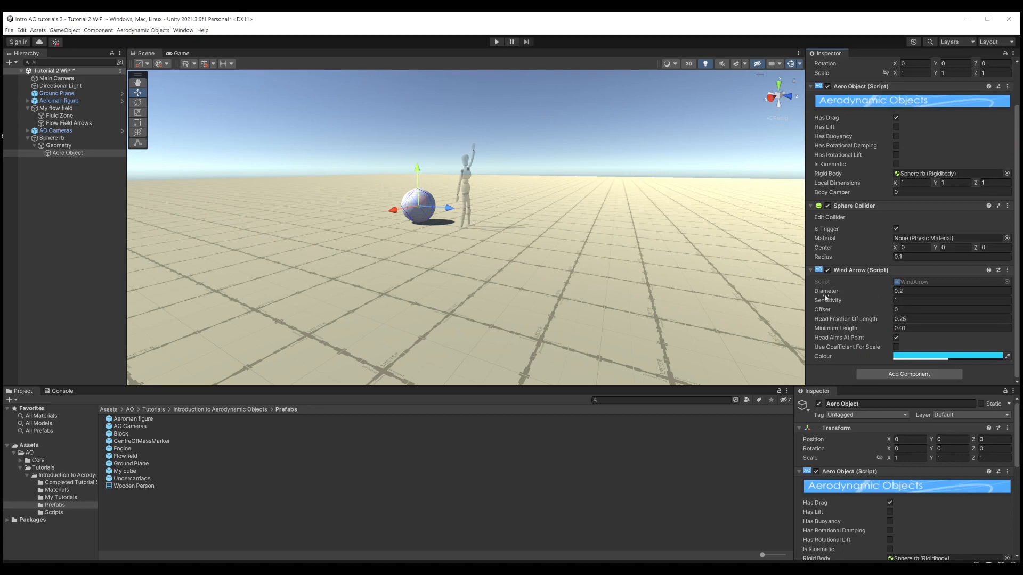
left_click(905, 309)
double_click(900, 310)
type("0")
key("BackSpace")
type("-.5")
key("Tab")
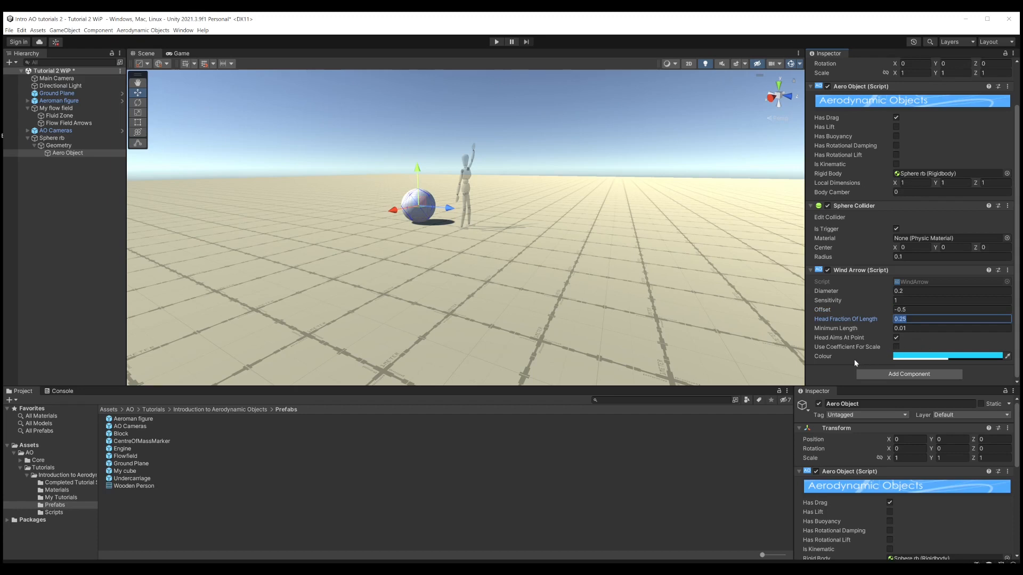
- Add a Drag Arrow component to Aero Object and set its Offset to 0.5
key("Return")
left_click(907, 374)
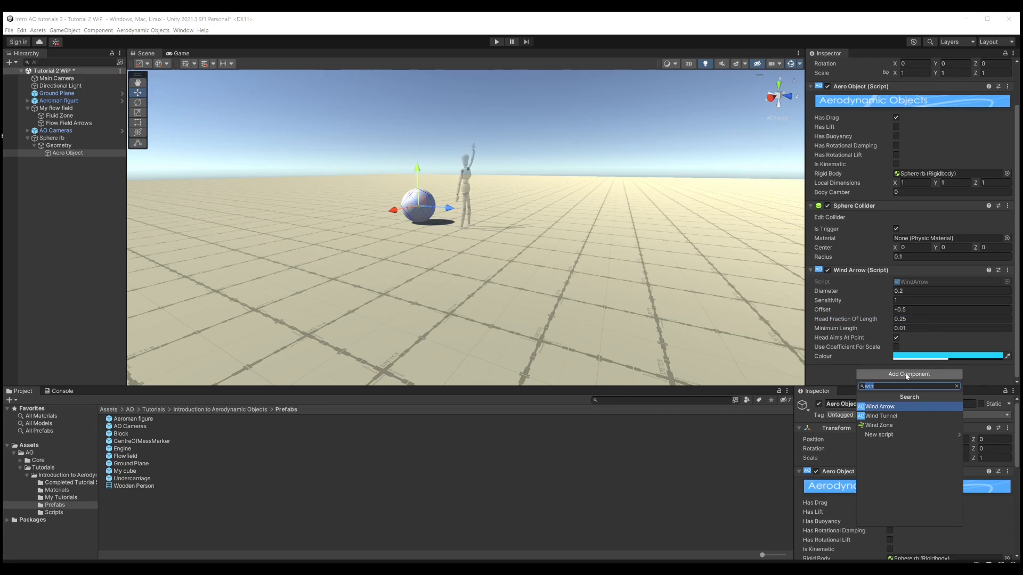
type("dra")
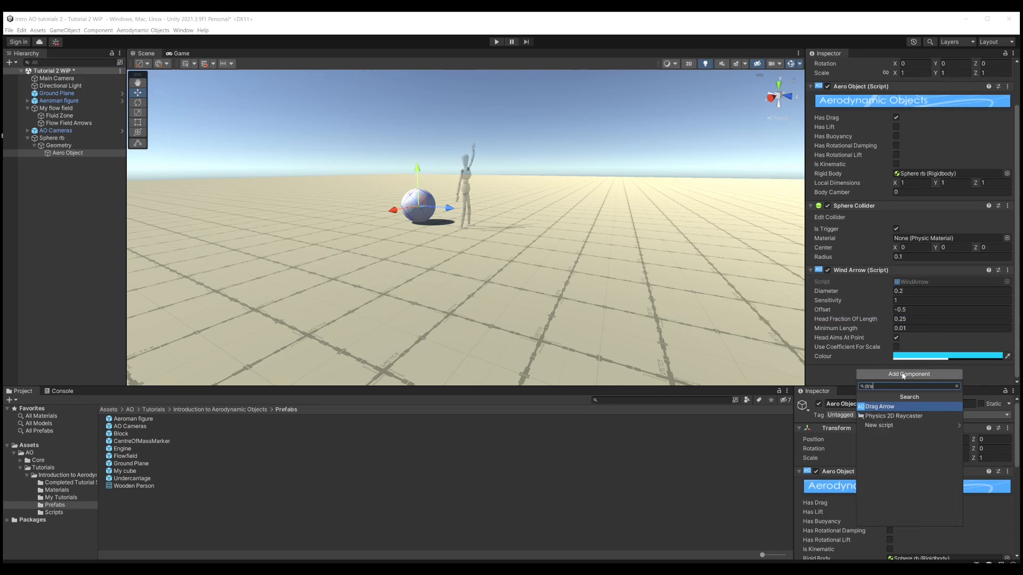
left_click(874, 407)
scroll(911, 224, "down", 3)
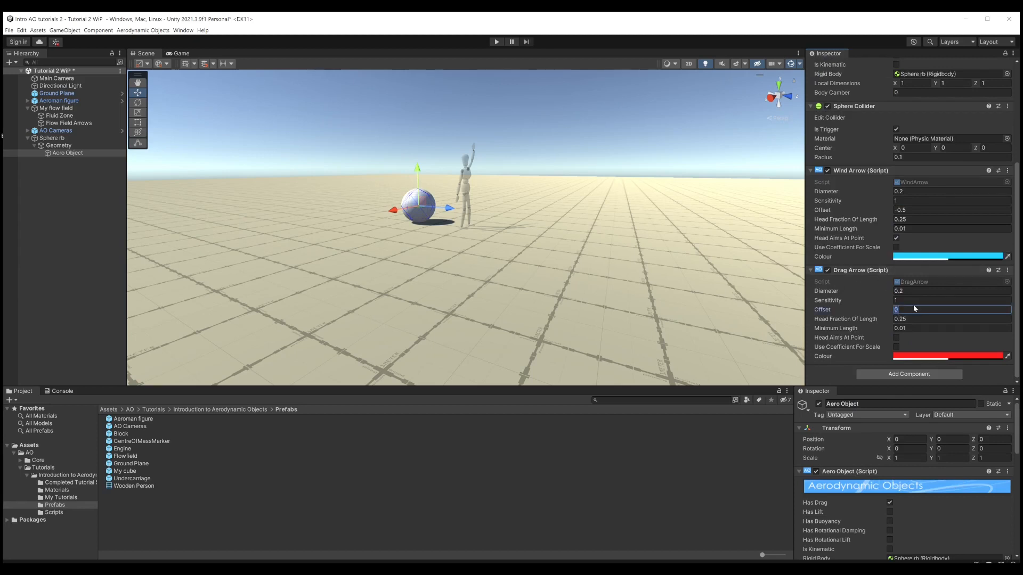
type("0.5")
- Run the scene with Sphere rb selected and examine the sphere's wind and drag arrows with gizmos hidden
left_click(53, 139)
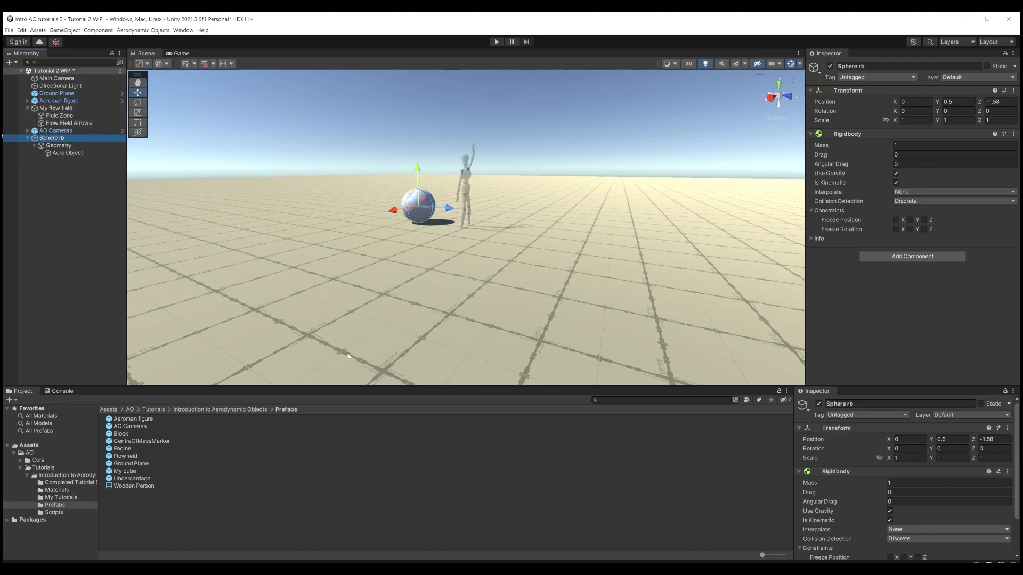
left_click(496, 42)
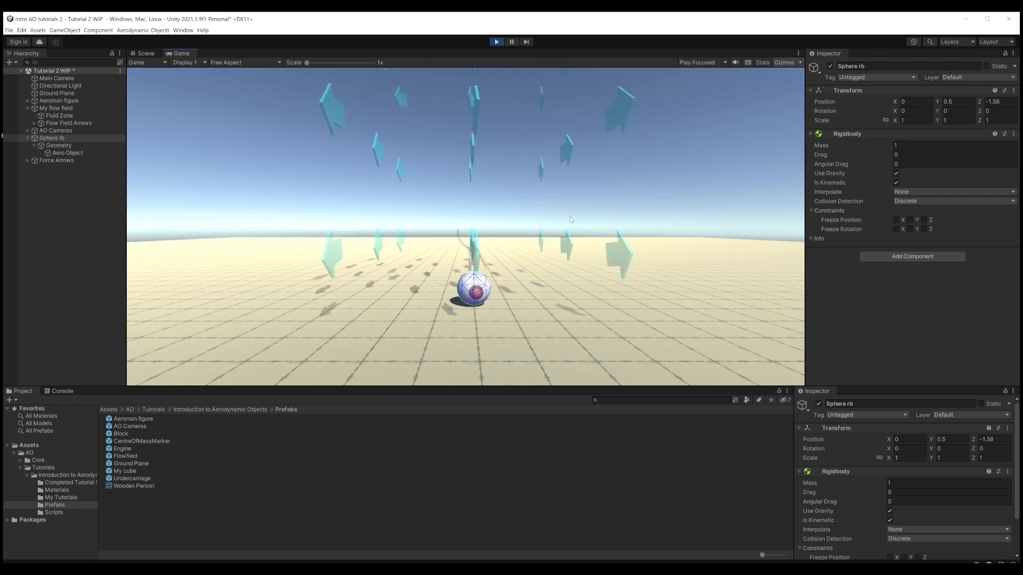
left_click_drag(575, 211, 463, 227)
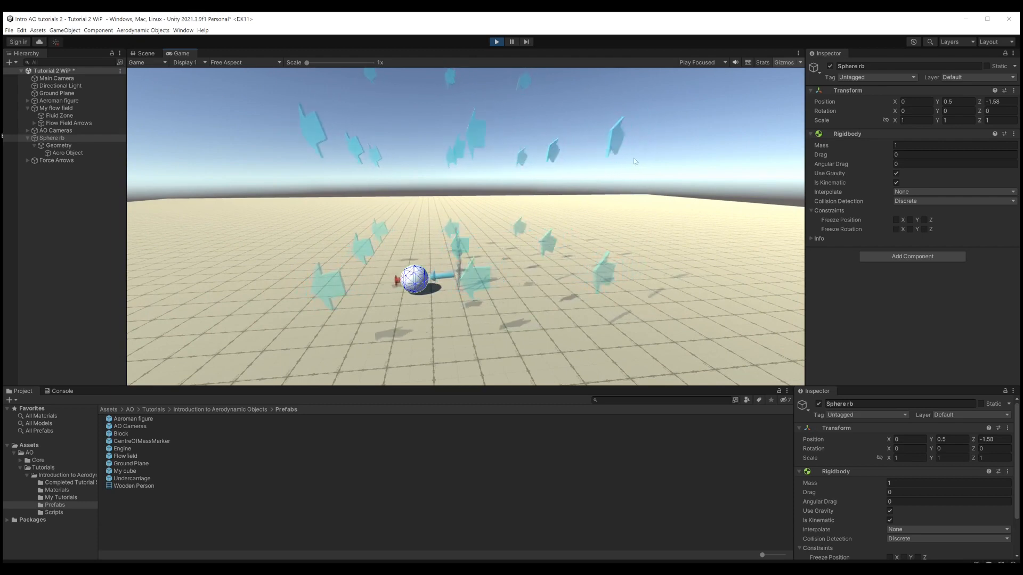
left_click(784, 63)
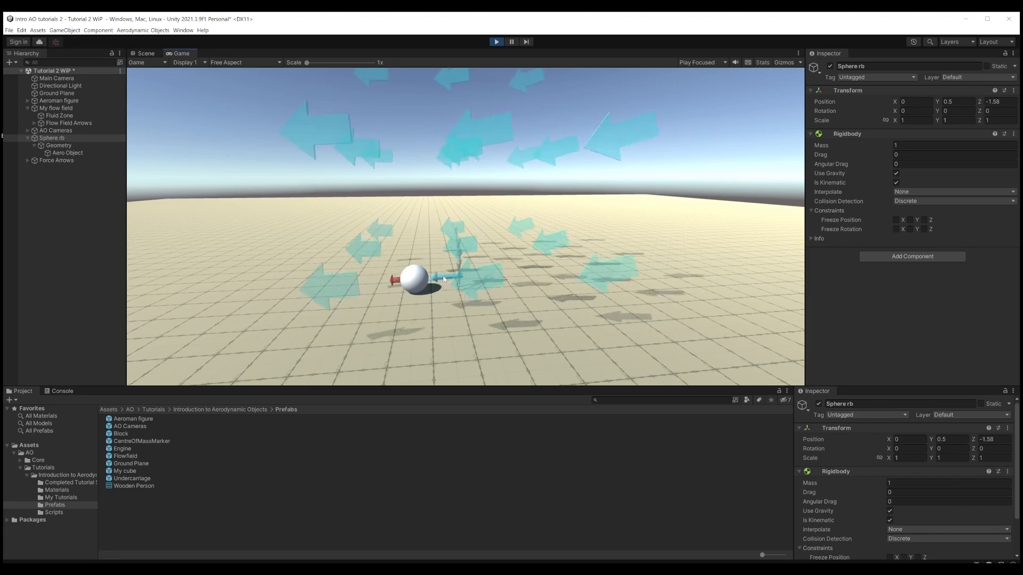
scroll(419, 257, "up", 5)
scroll(387, 296, "down", 6)
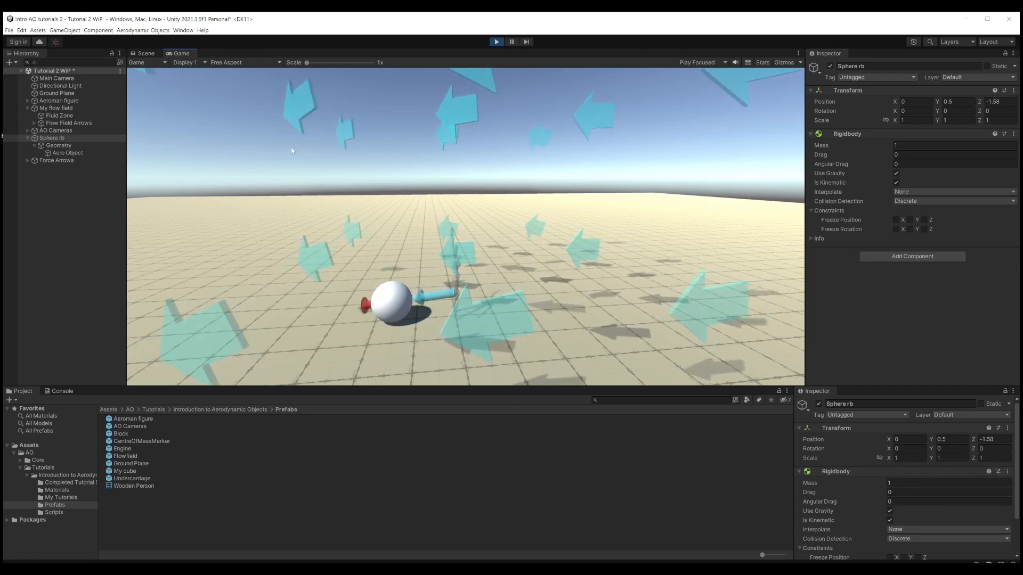
- Lock the lower inspector on Fluid Zone and adjust its Speed to 2.56 while the scene runs
left_click(53, 115)
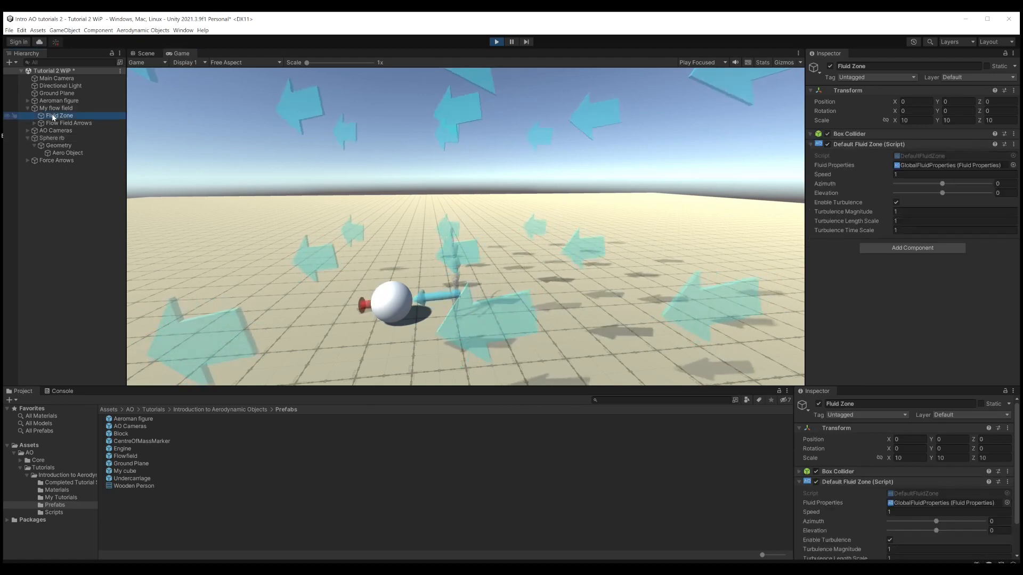
left_click(1005, 391)
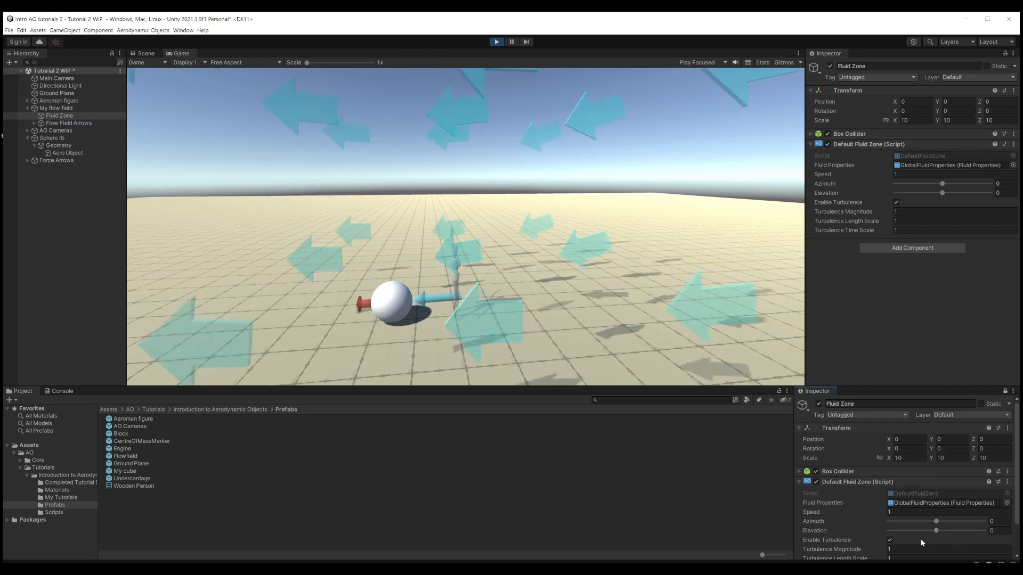
left_click_drag(814, 513, 855, 512)
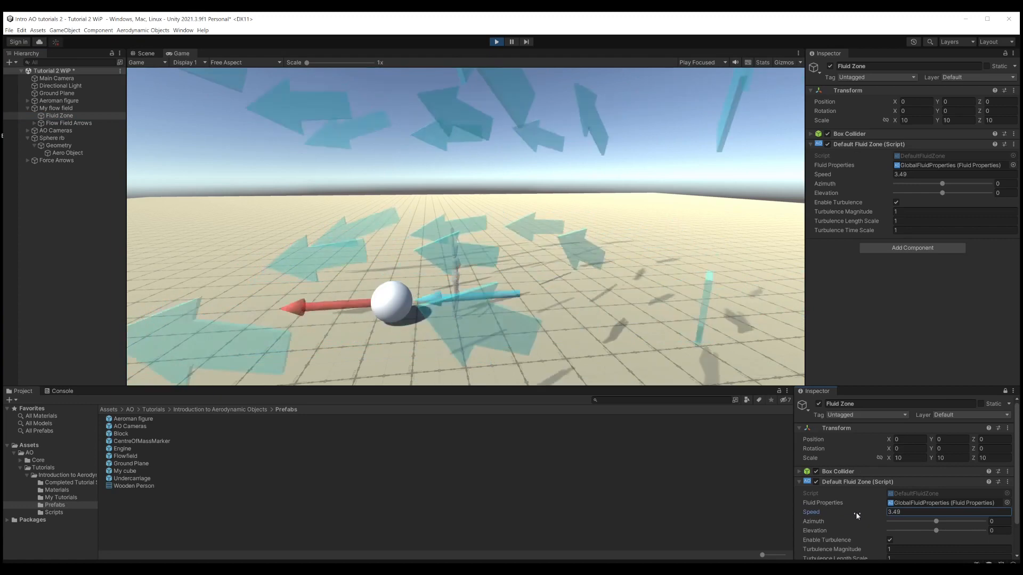
left_click_drag(855, 513, 842, 512)
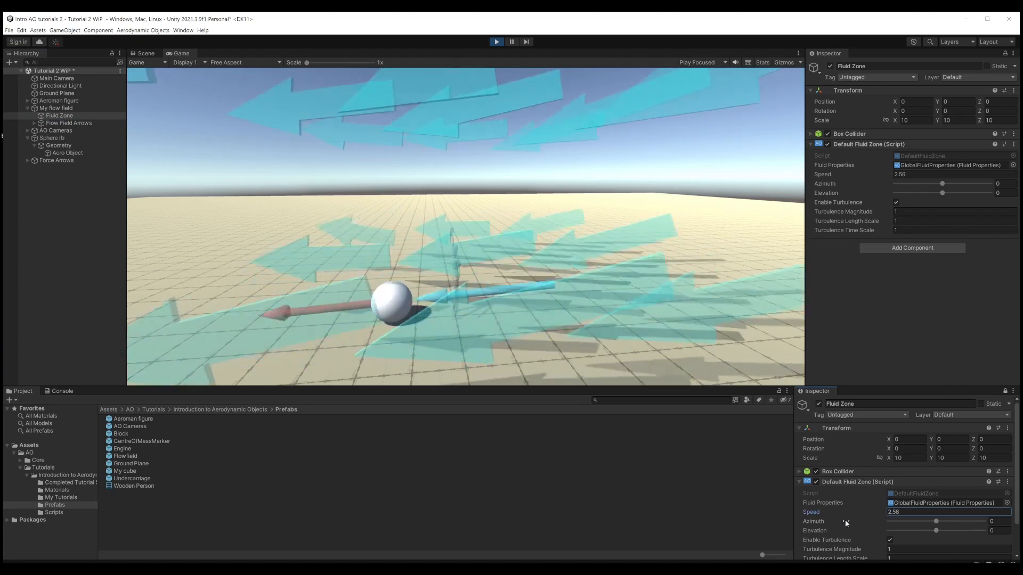
- Test the running Fluid Zone with turbulence disabled, Azimuth -11 and Elevation -2, and stop play mode
left_click(889, 540)
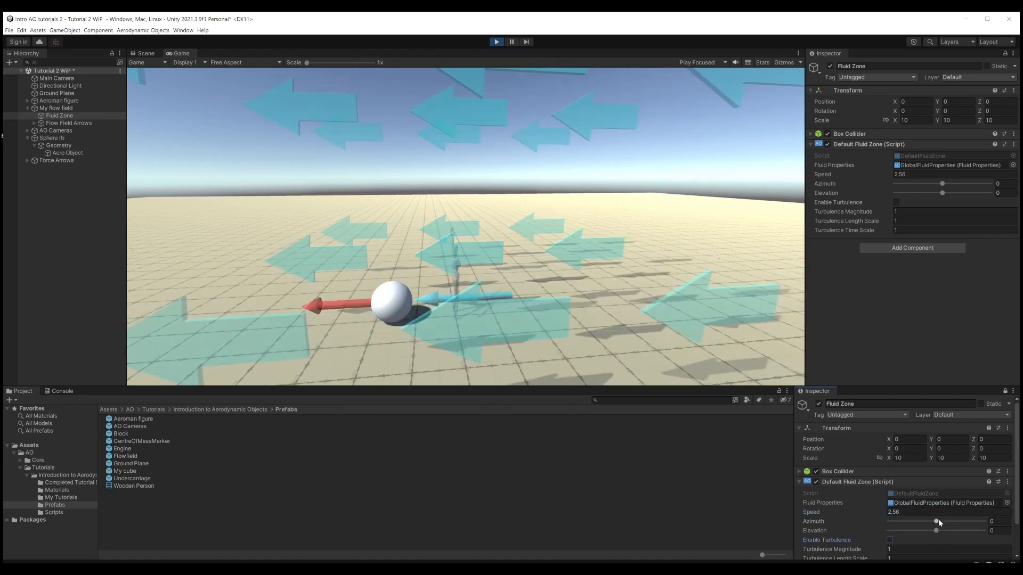
mouse_move(937, 521)
left_mouse_down()
mouse_move(883, 525)
mouse_move(965, 523)
mouse_move(933, 522)
left_mouse_up()
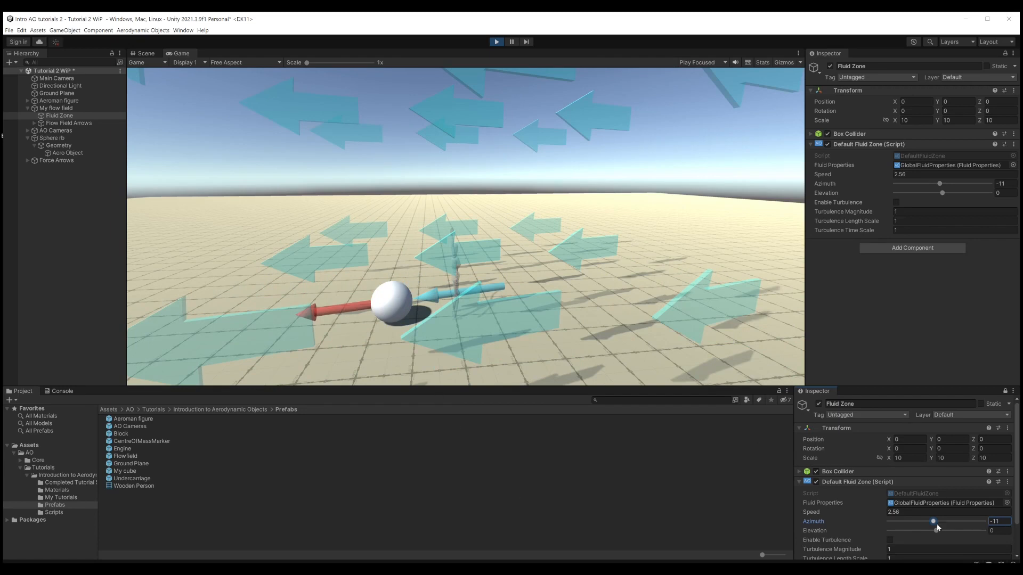
mouse_move(938, 532)
left_mouse_down()
mouse_move(926, 532)
mouse_move(957, 532)
mouse_move(937, 531)
left_mouse_up()
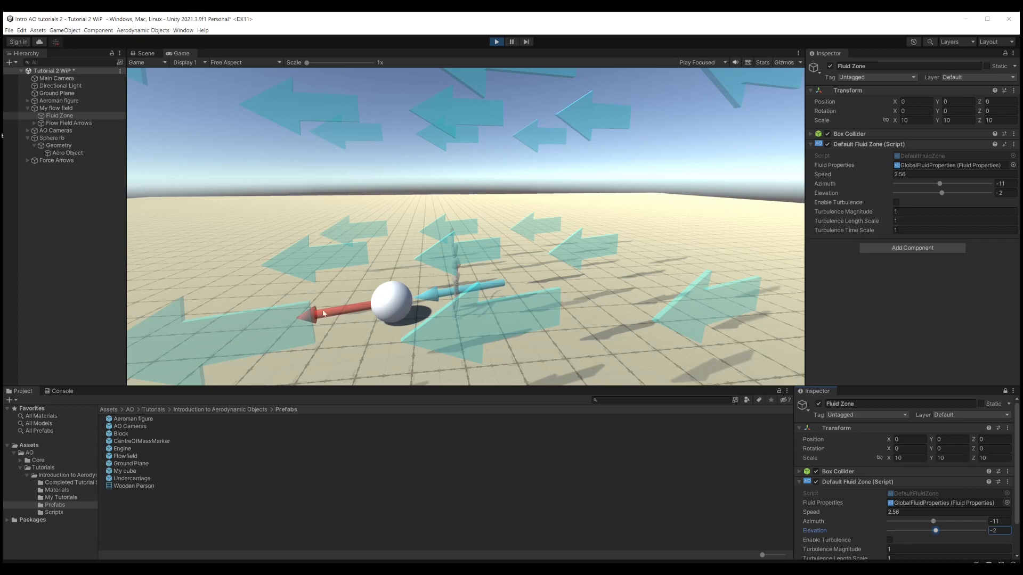
left_click(497, 42)
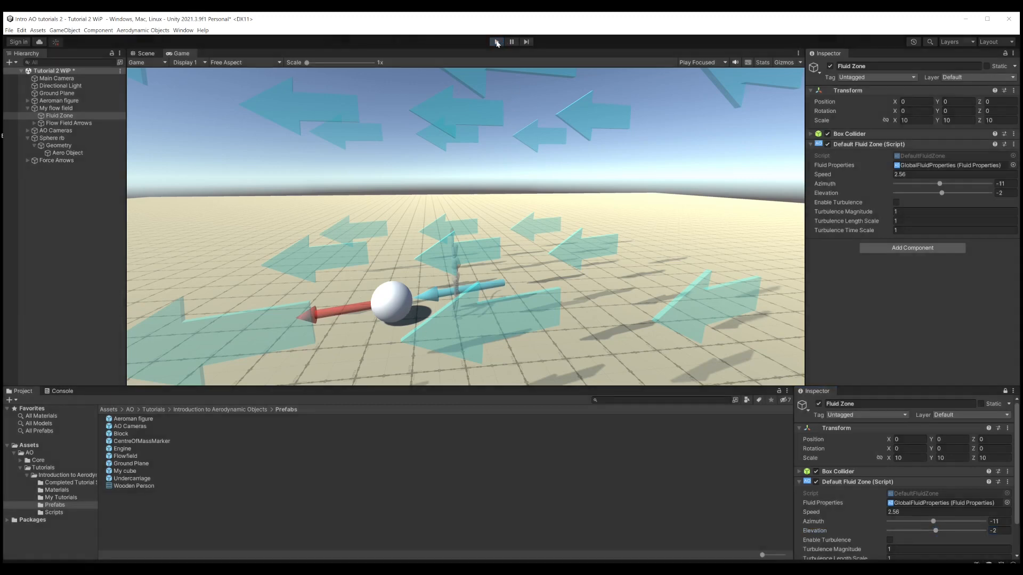
- Turn off Is Kinematic on Sphere rb's Rigidbody and run the scene
left_click(52, 139)
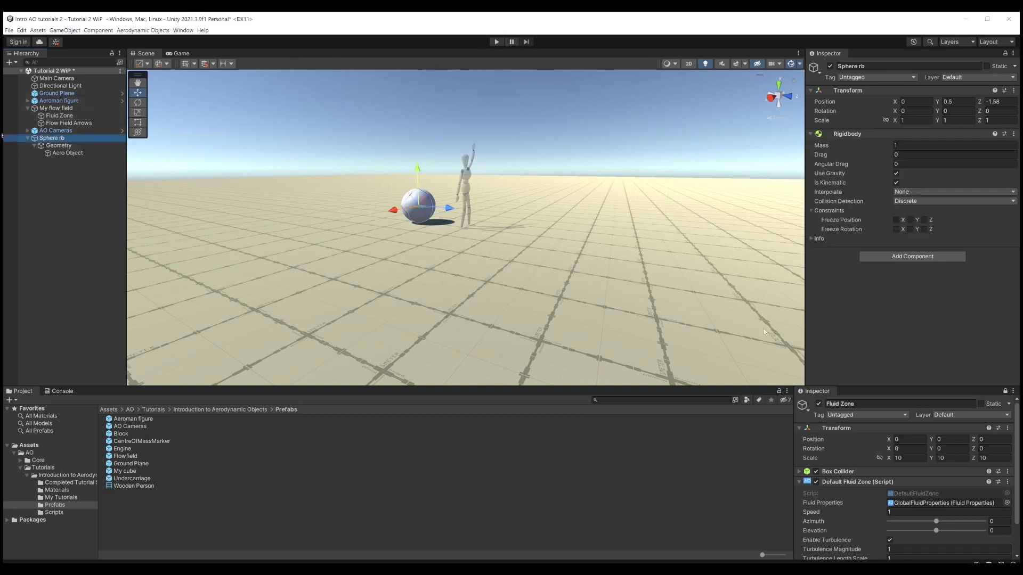
left_click(897, 183)
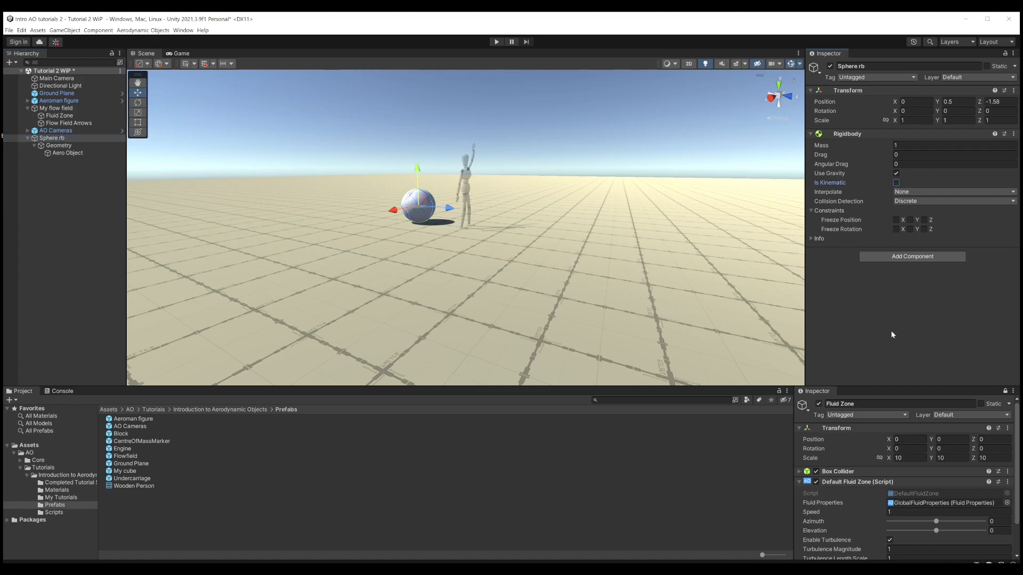
left_click(496, 42)
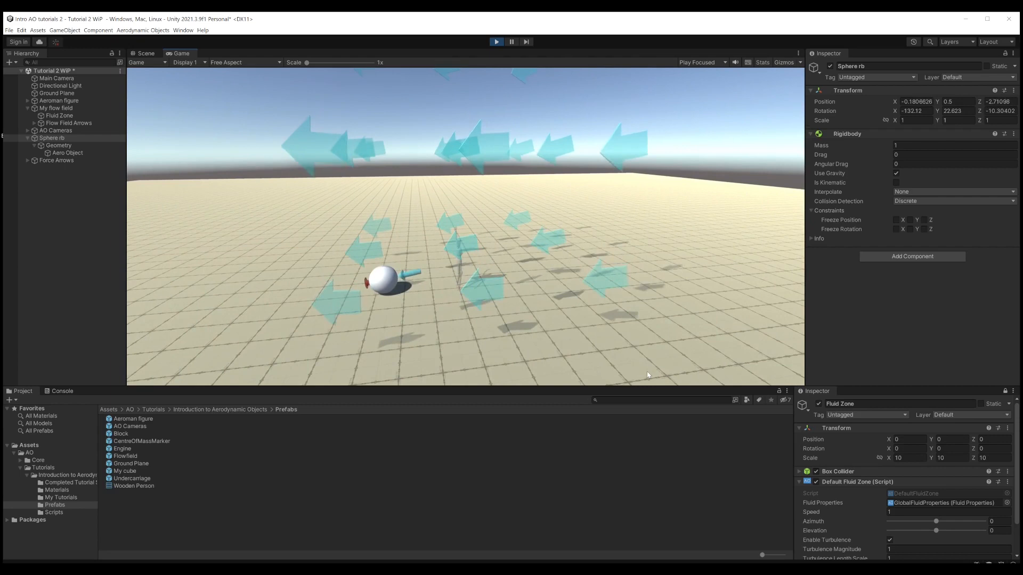
- Reverse the running Fluid Zone's flow with Elevation -180 and raise its Speed to 4.63
left_click_drag(936, 531, 888, 531)
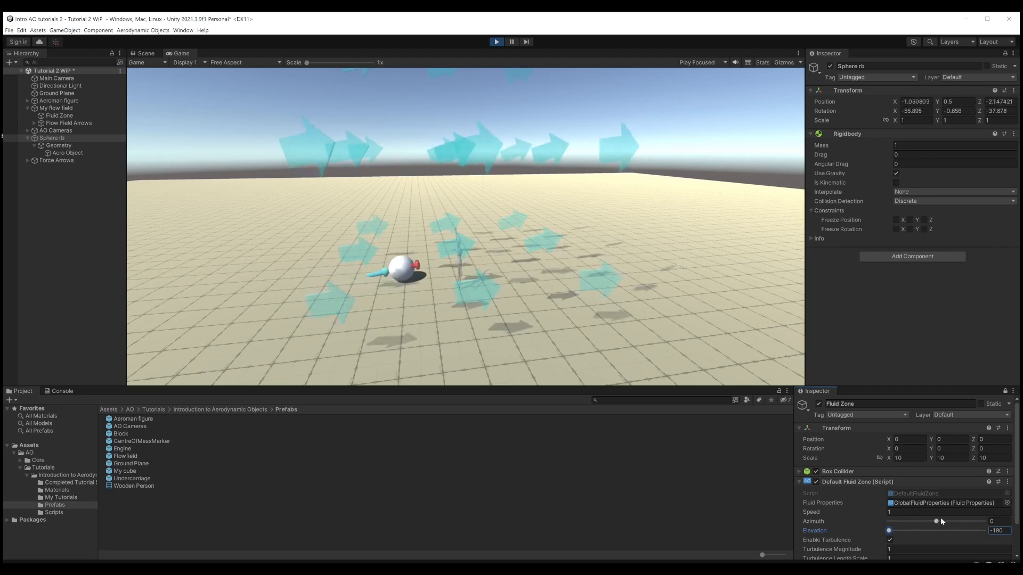
left_click_drag(817, 515, 874, 515)
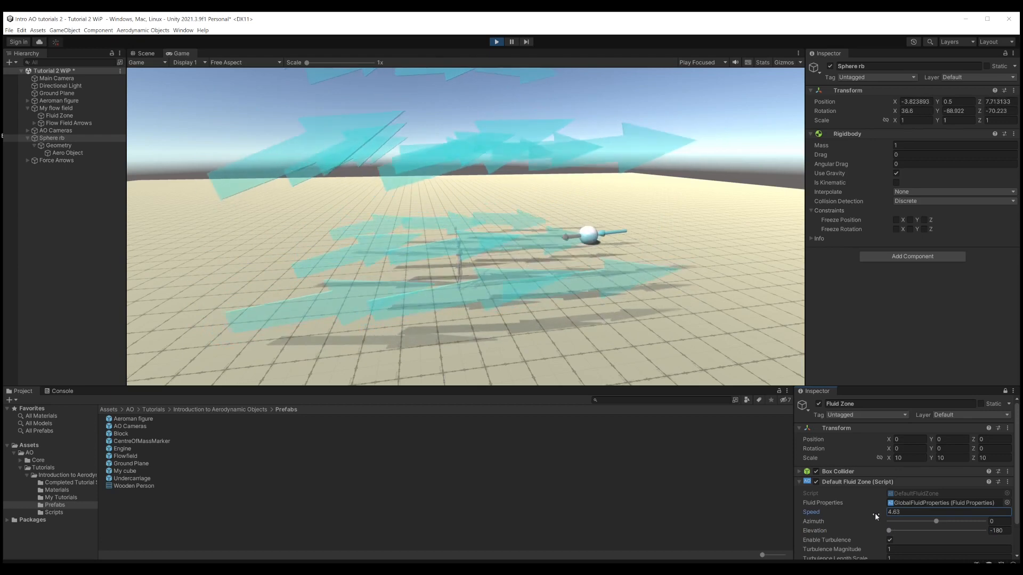
left_click_drag(875, 513, 877, 513)
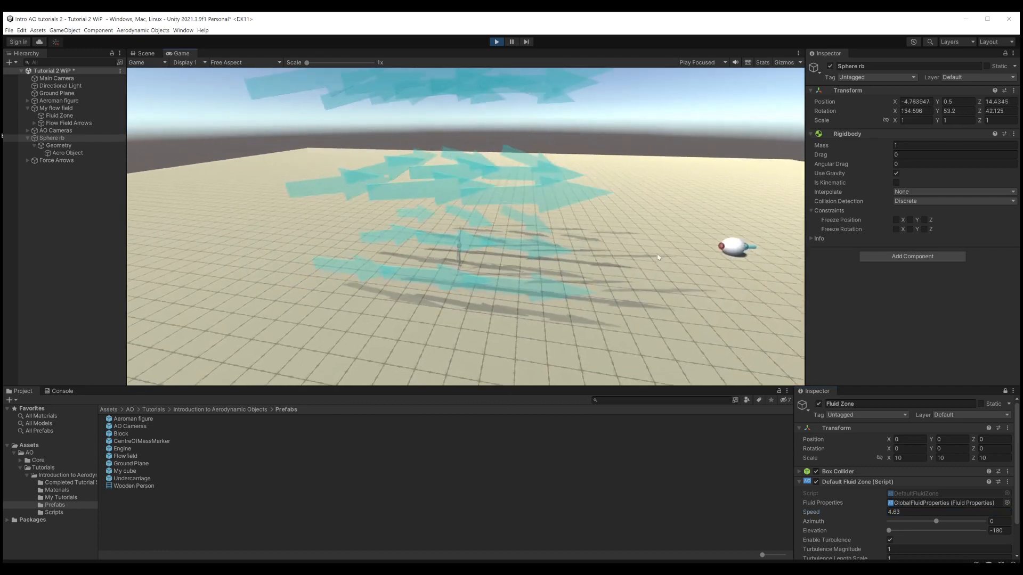
- Show gizmos and select My flow field to examine the fluid zone's boundary relative to the sphere, and stop play mode
left_click(784, 62)
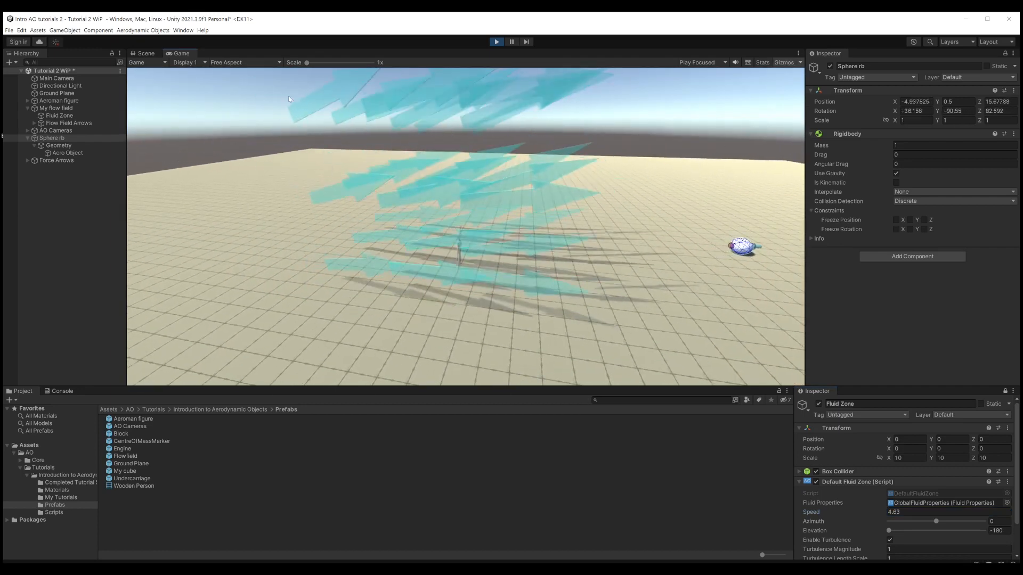
left_click(56, 108)
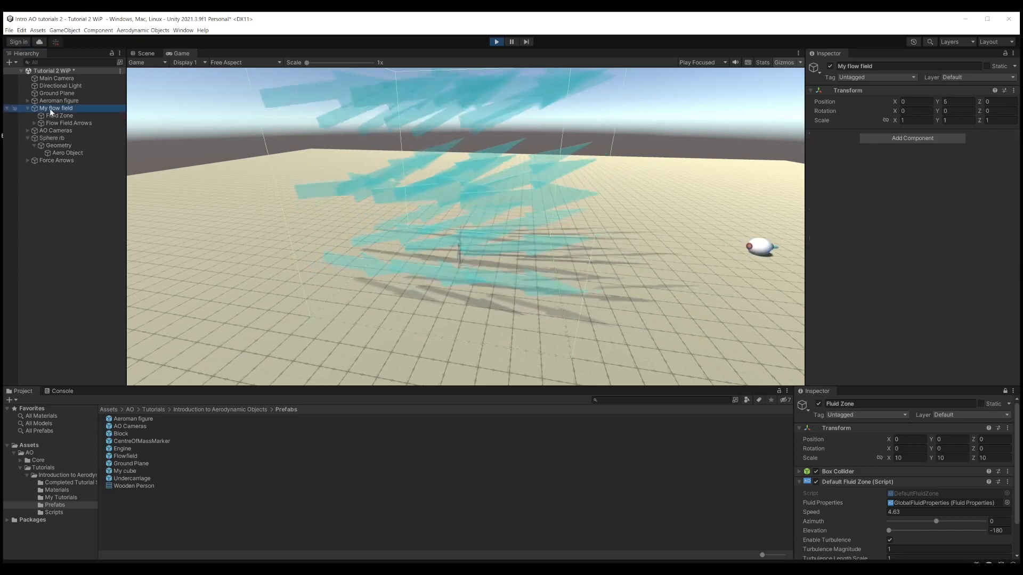
left_click_drag(538, 236, 584, 250)
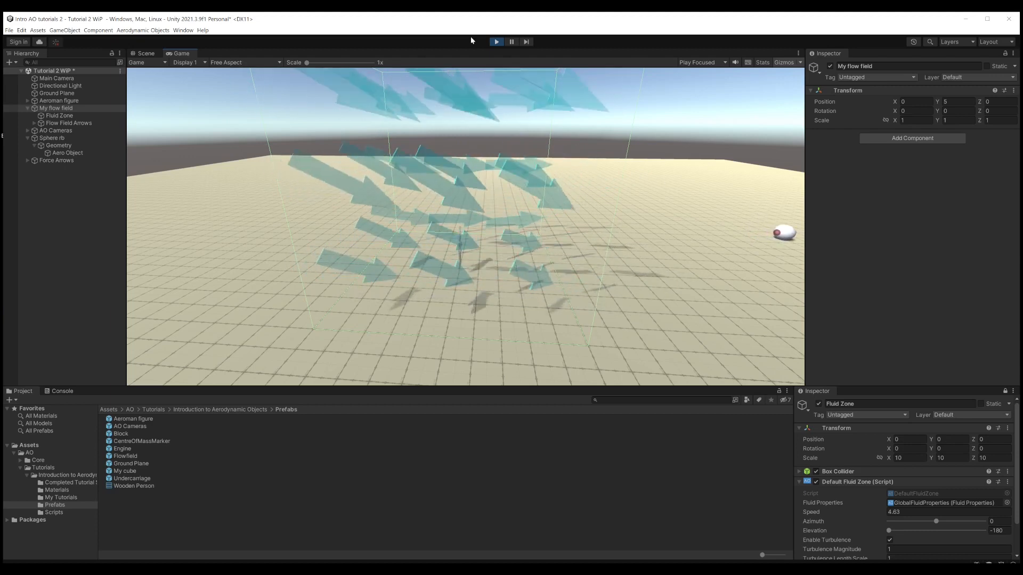
left_click(496, 42)
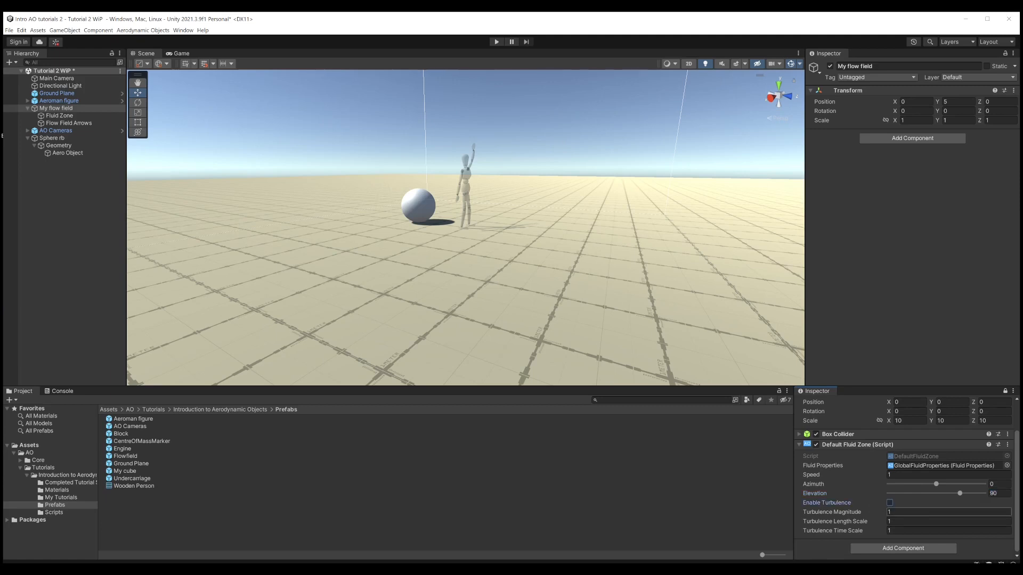
- Run the scene, raise the Fluid Zone's Speed to 7.91 and examine the sphere's motion in the upward flow
left_click(498, 41)
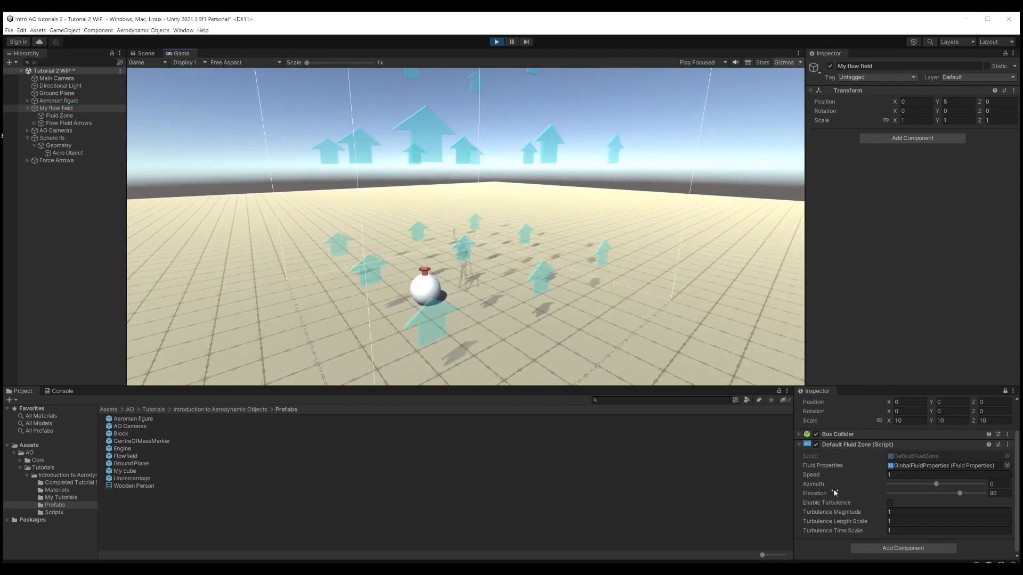
left_click_drag(819, 480, 917, 468)
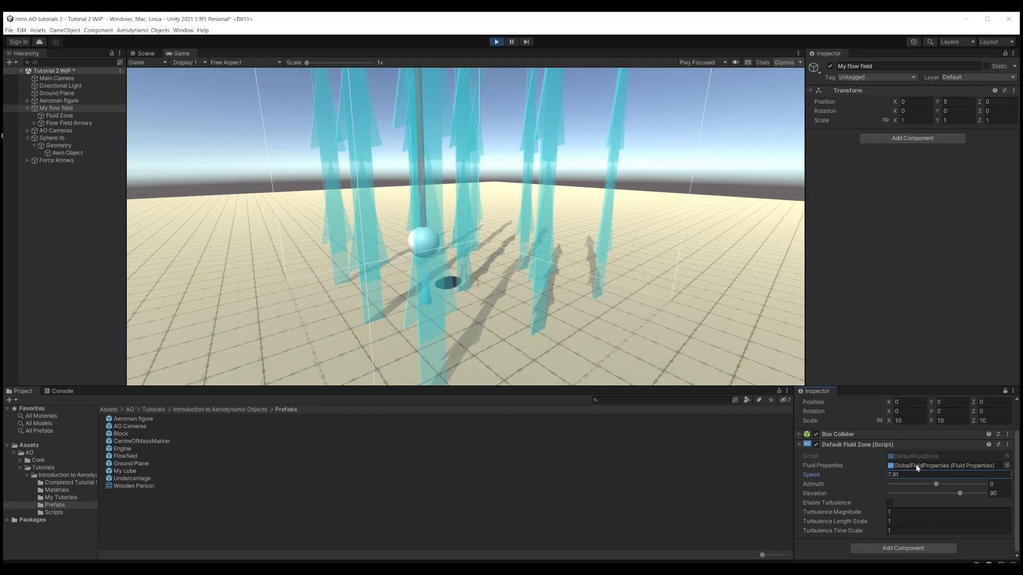
left_click(458, 212)
scroll(456, 211, "up", 5)
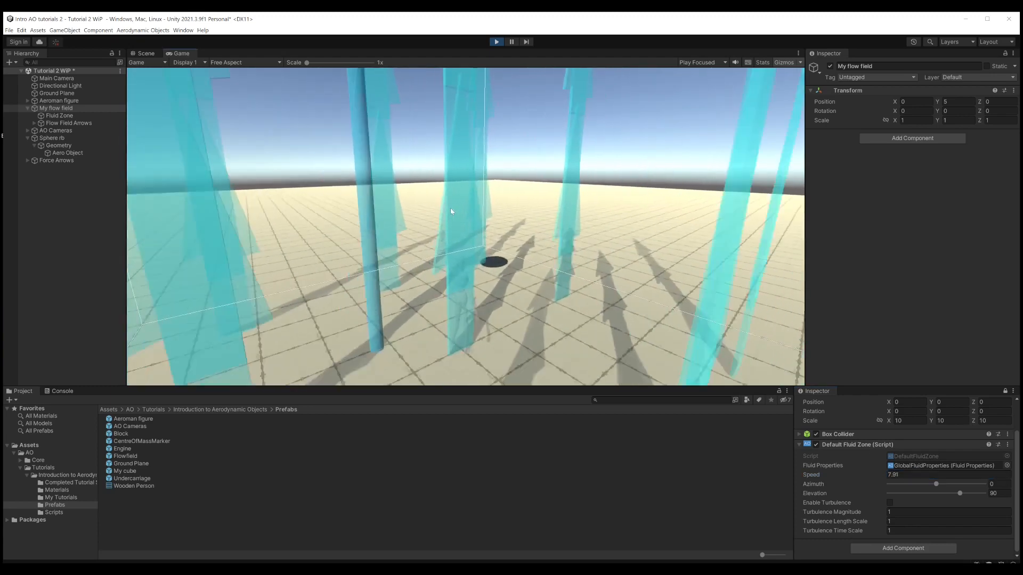
scroll(450, 212, "down", 6)
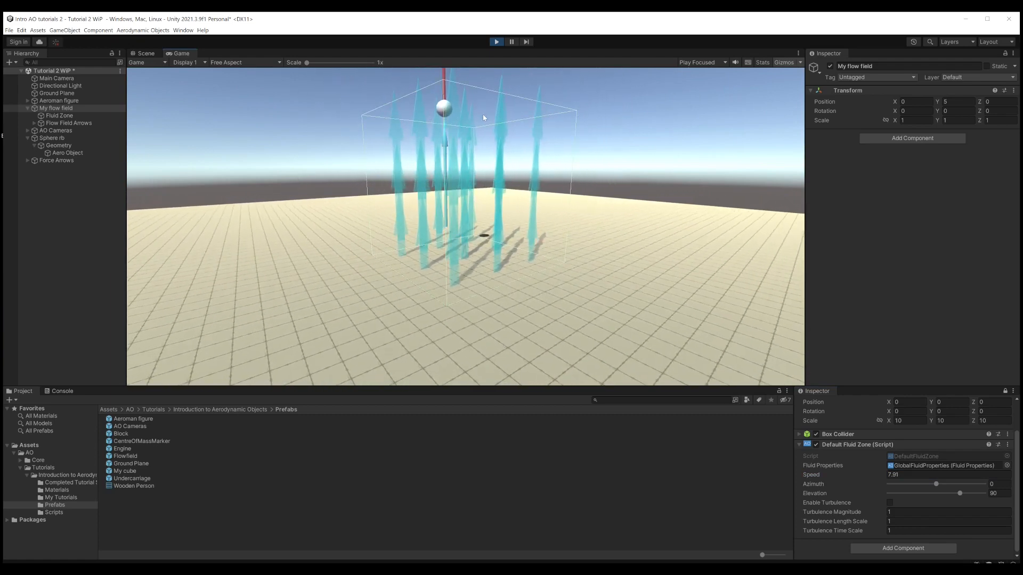
left_click_drag(474, 118, 446, 137)
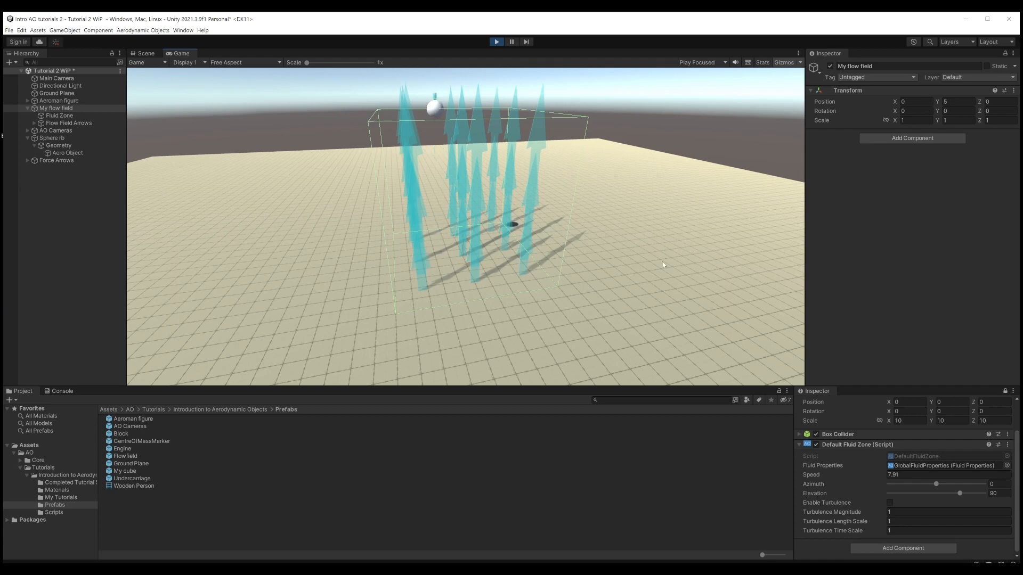
- Test the running Fluid Zone at Speed 3.39, and with turbulence enabled at Speed 12.63, and stop play mode
left_click_drag(814, 475, 743, 475)
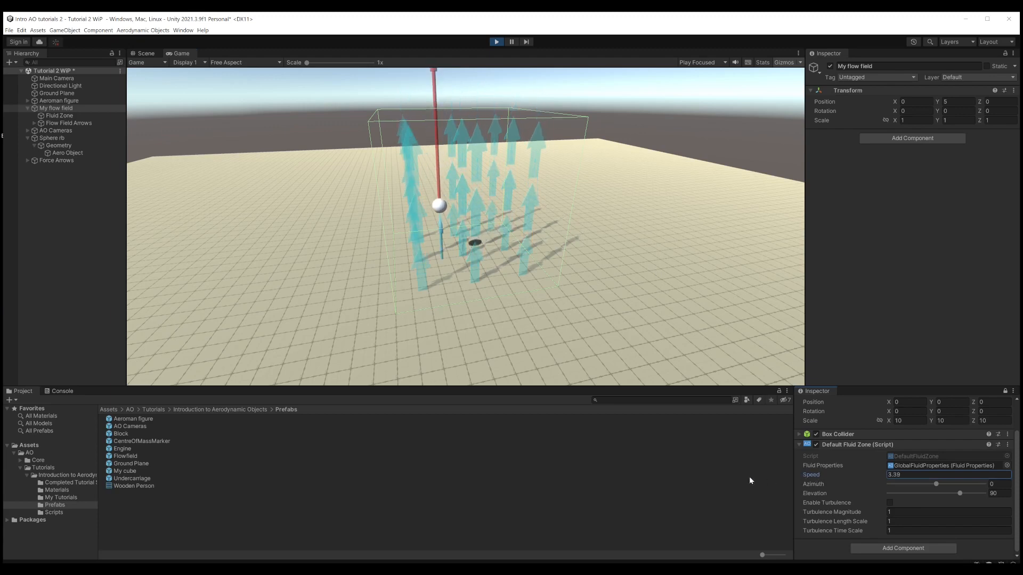
left_click(890, 503)
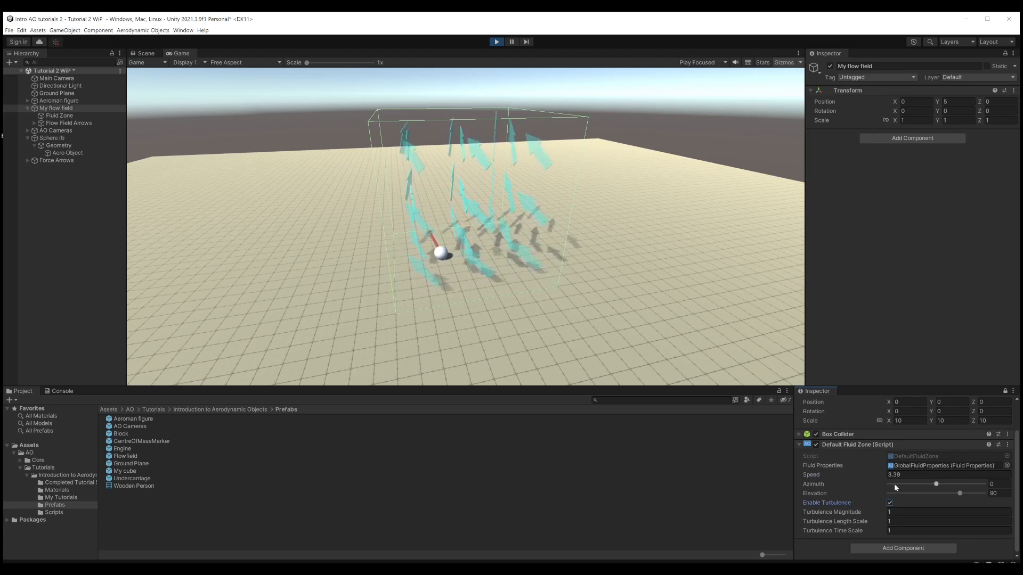
left_click_drag(822, 472, 866, 472)
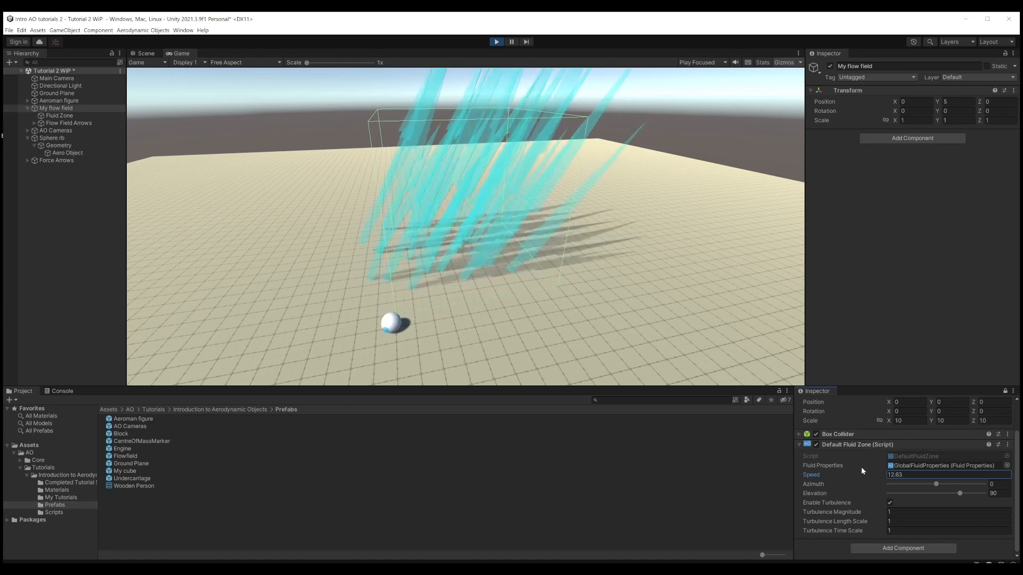
left_click(497, 43)
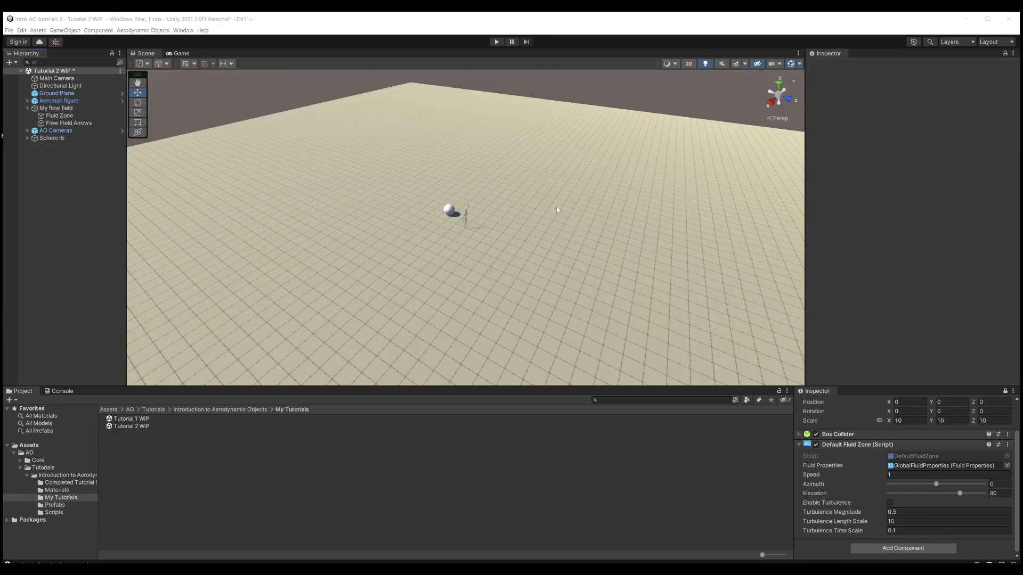
- Create an empty object named Cube in the scene and add a Rigidbody component to it
right_click(39, 190)
left_click(91, 277)
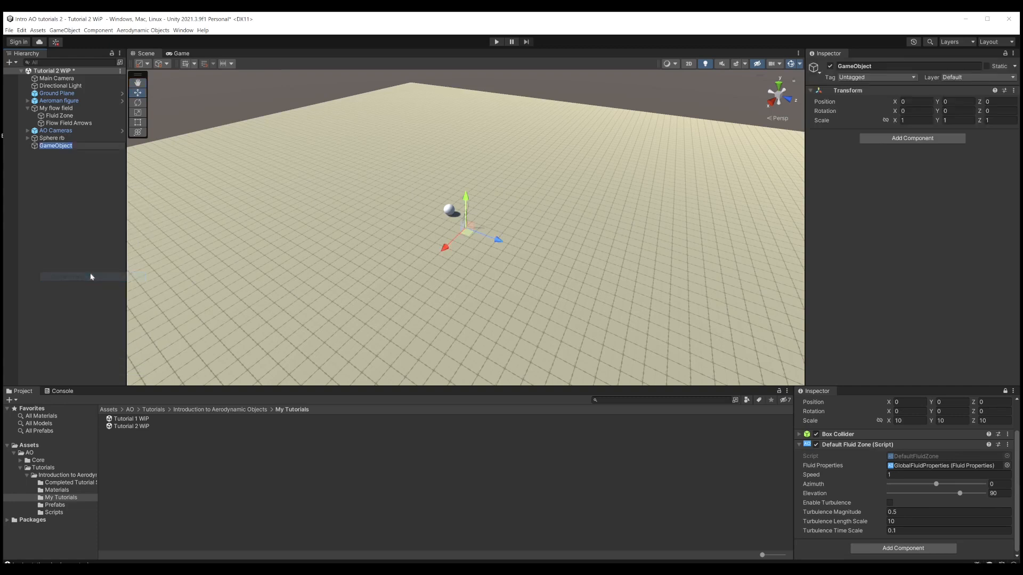
type("Cube")
key("Return")
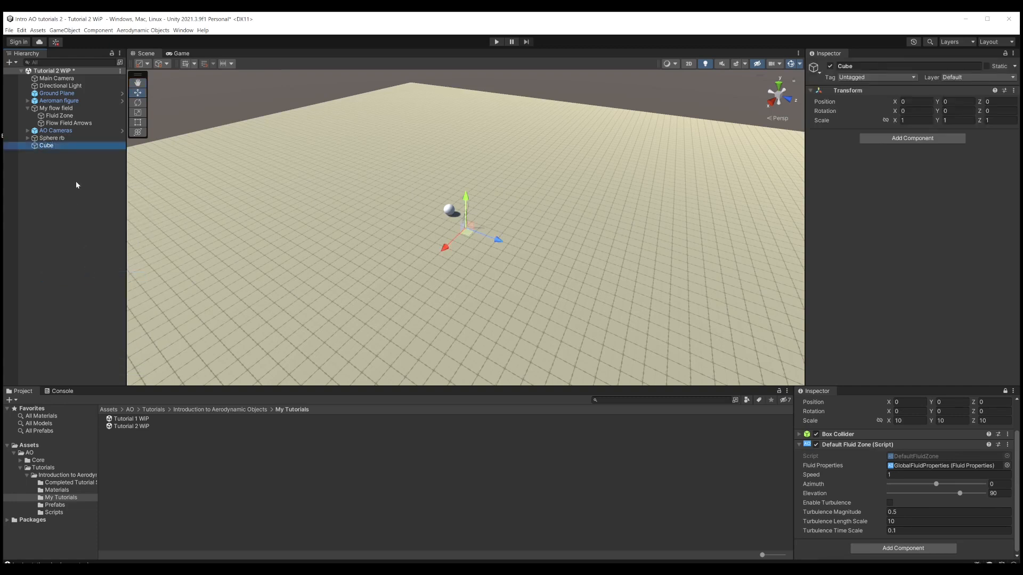
left_click(912, 138)
type("rigi")
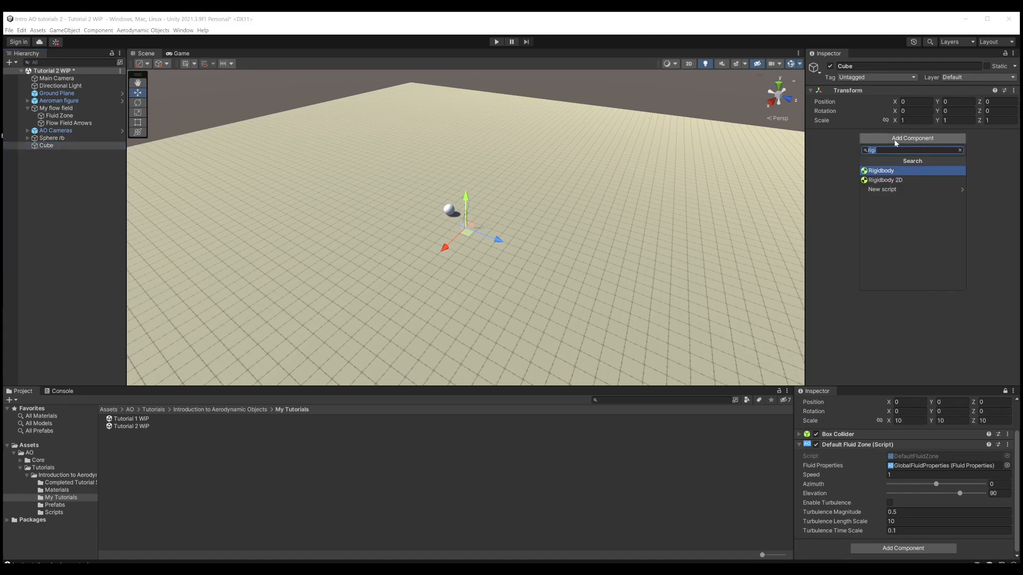
left_click(881, 171)
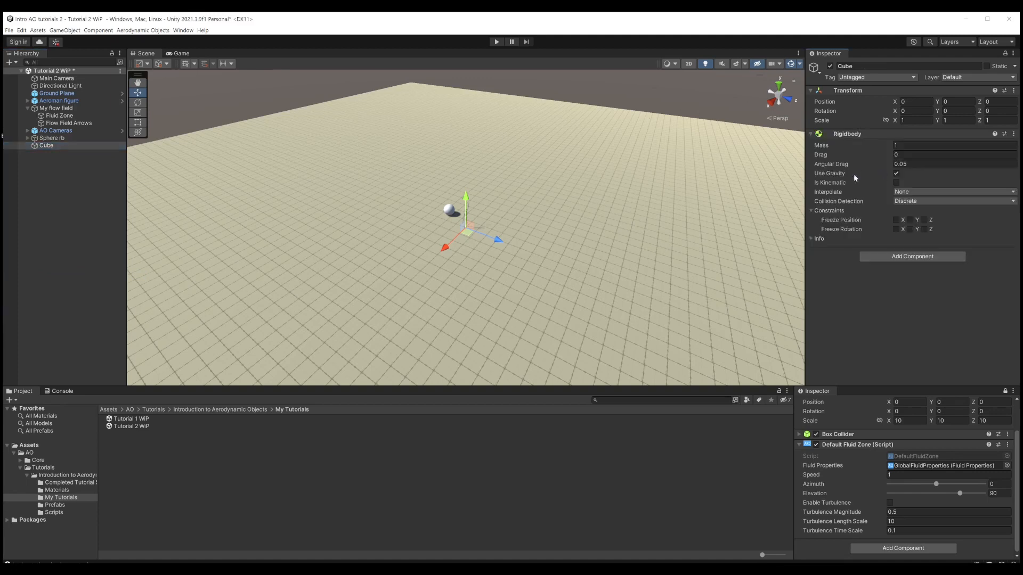
- Add a 3D cube as a child of the Cube object and name it Geometry
right_click(48, 147)
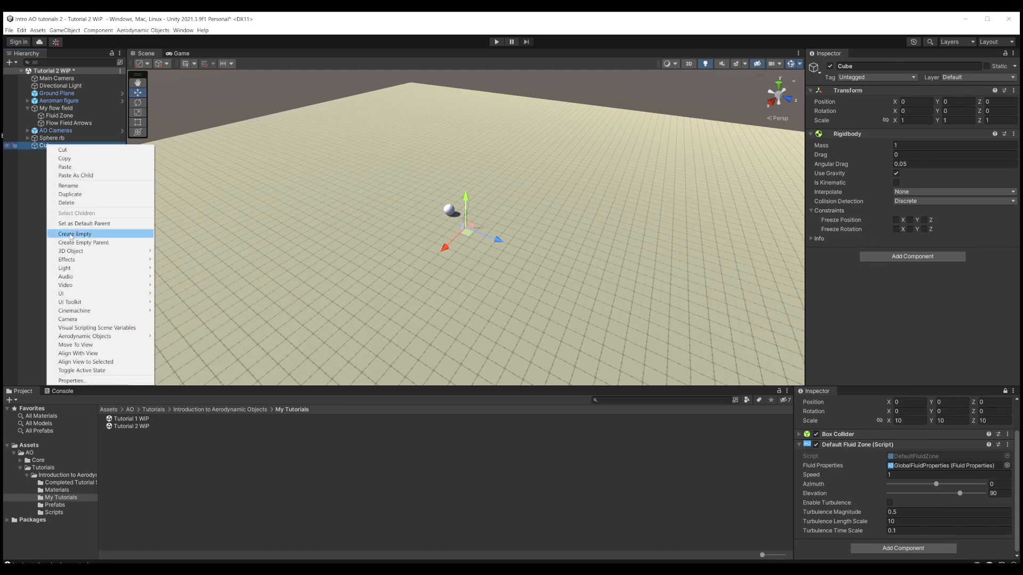
mouse_move(107, 251)
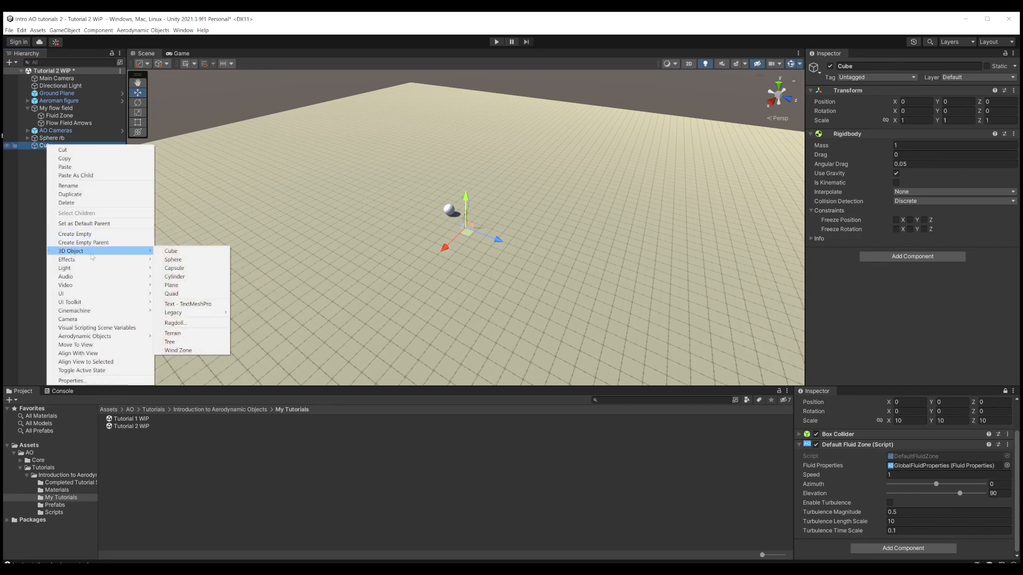
left_click(170, 251)
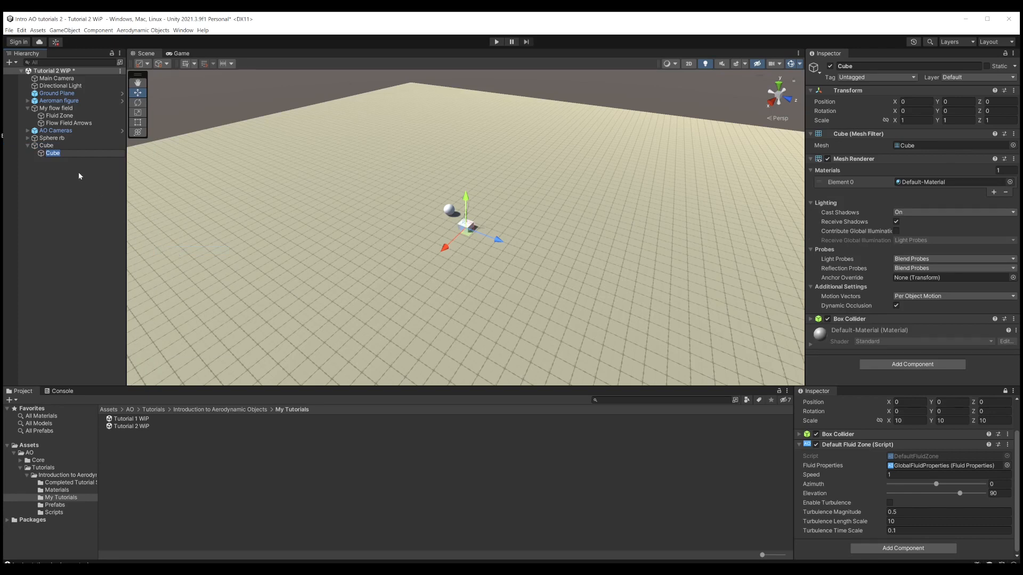
type("Geometry")
key("Return")
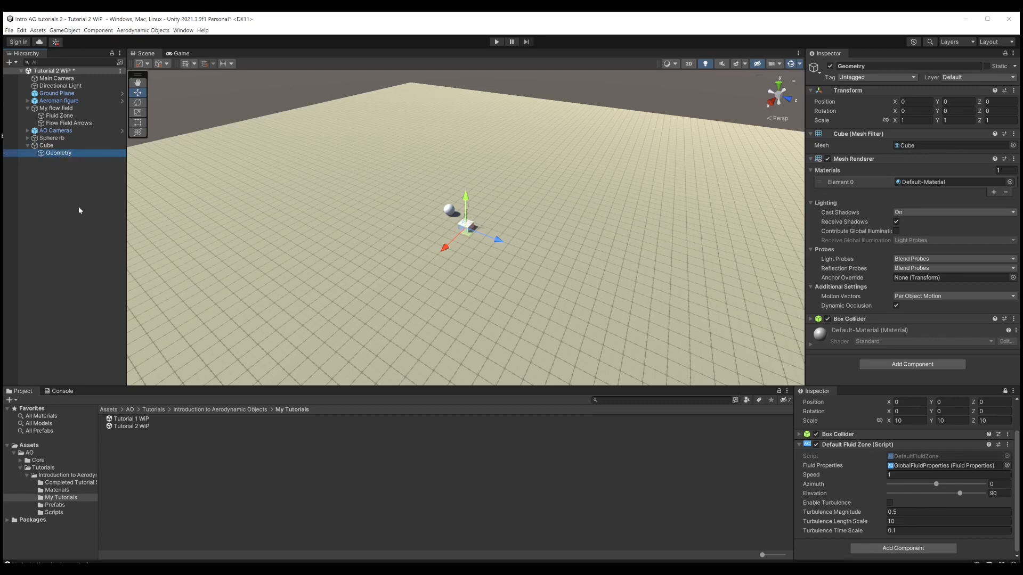
- Create an empty child object named AeroObject under the Cube's Geometry
right_click(55, 155)
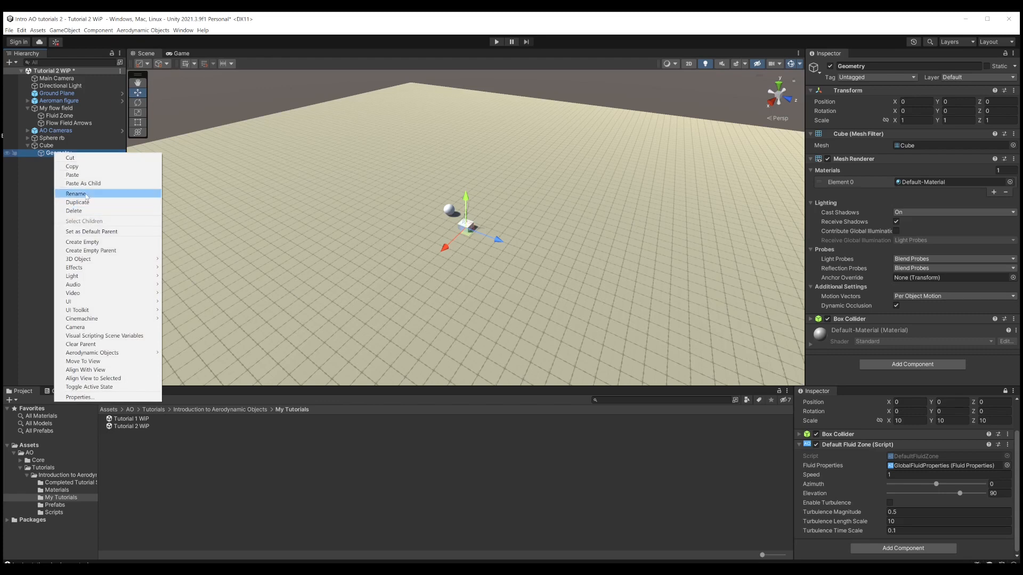
left_click(99, 243)
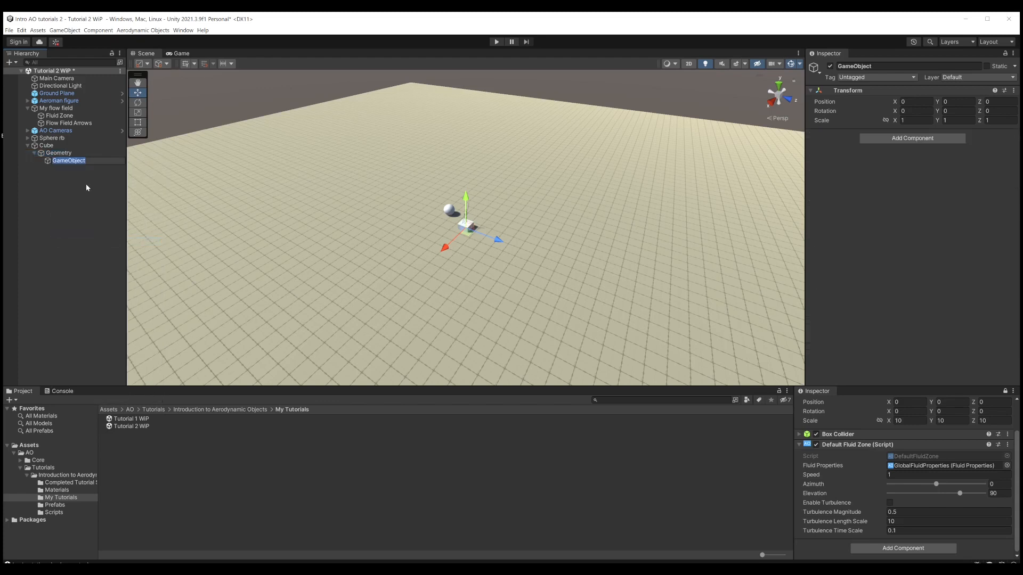
type("AeroObject")
key("Return")
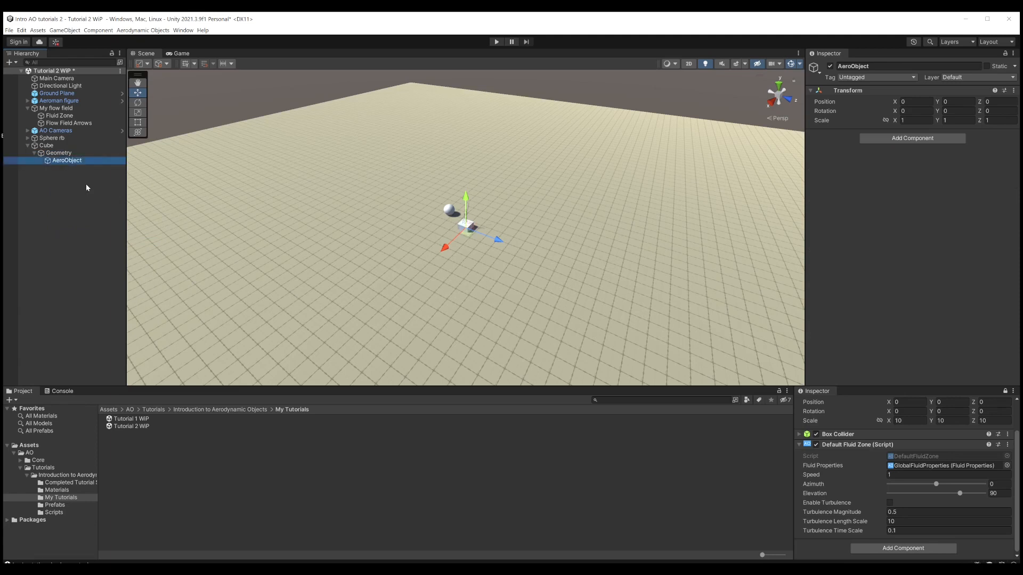
- Add an Aero Object component to AeroObject, enable Has Drag and assign the Cube as its Rigid Body
left_click(914, 139)
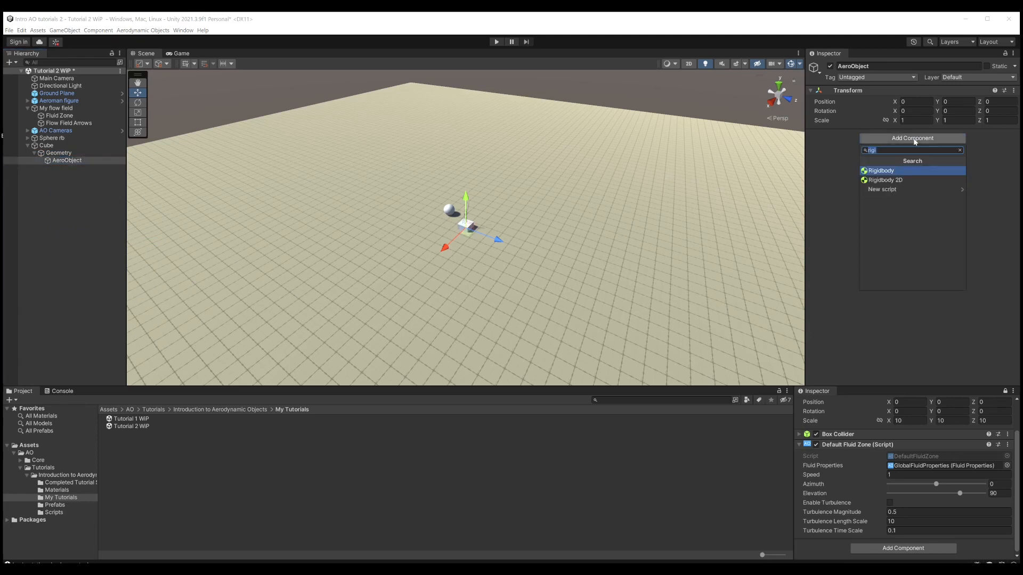
type("aero")
left_click(888, 180)
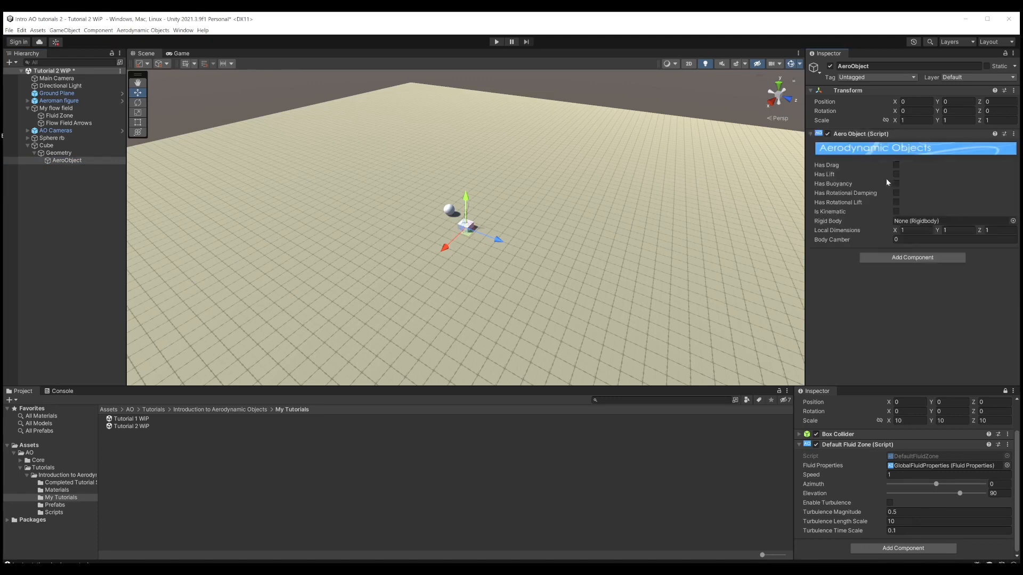
left_click(896, 165)
left_click_drag(47, 146, 925, 221)
- Add a Sphere Collider to AeroObject, make it a trigger and set its Radius to 0.1
left_click(894, 259)
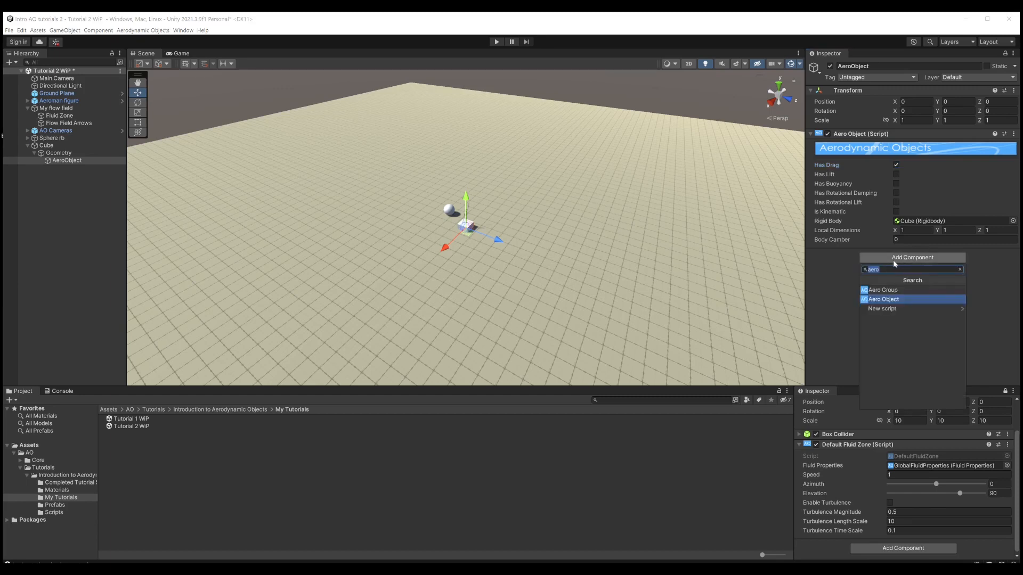
type("spher")
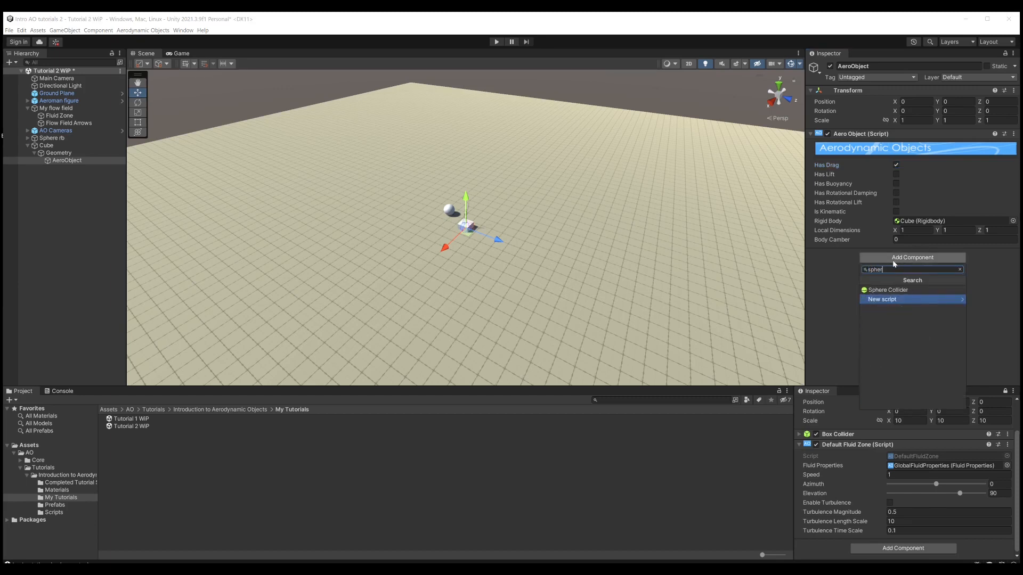
left_click(884, 290)
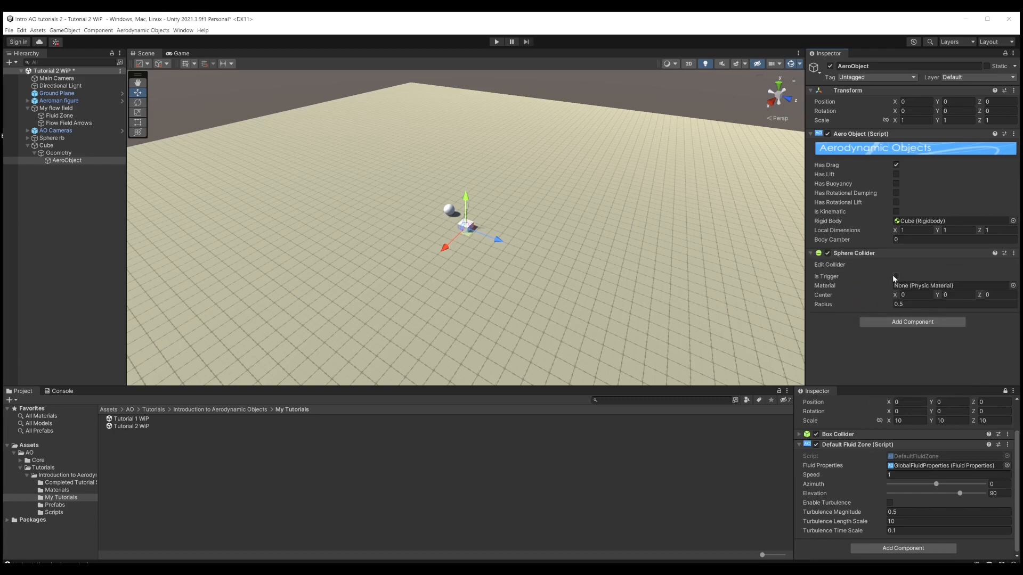
left_click(896, 276)
left_click(899, 304)
type(".")
- Add a Wind Arrow component to AeroObject and set its Offset to -0.5
left_click(902, 322)
type("wind")
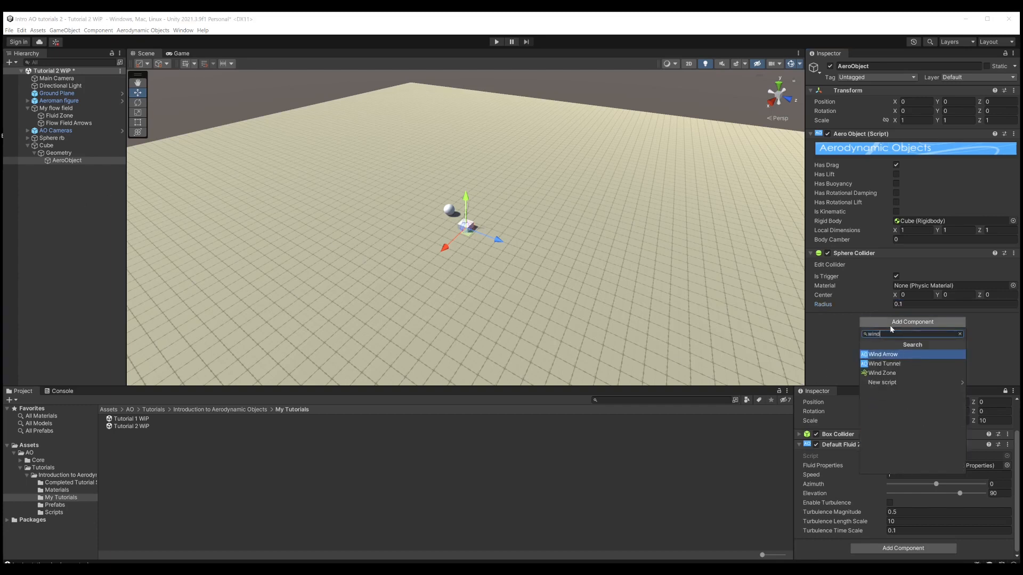
key("Return")
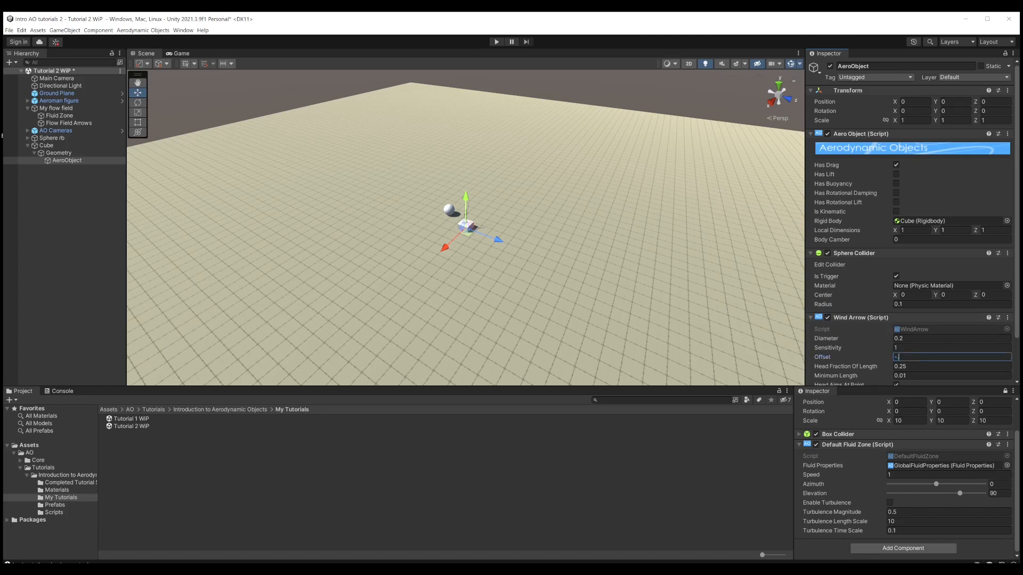
scroll(906, 363, "down", 2)
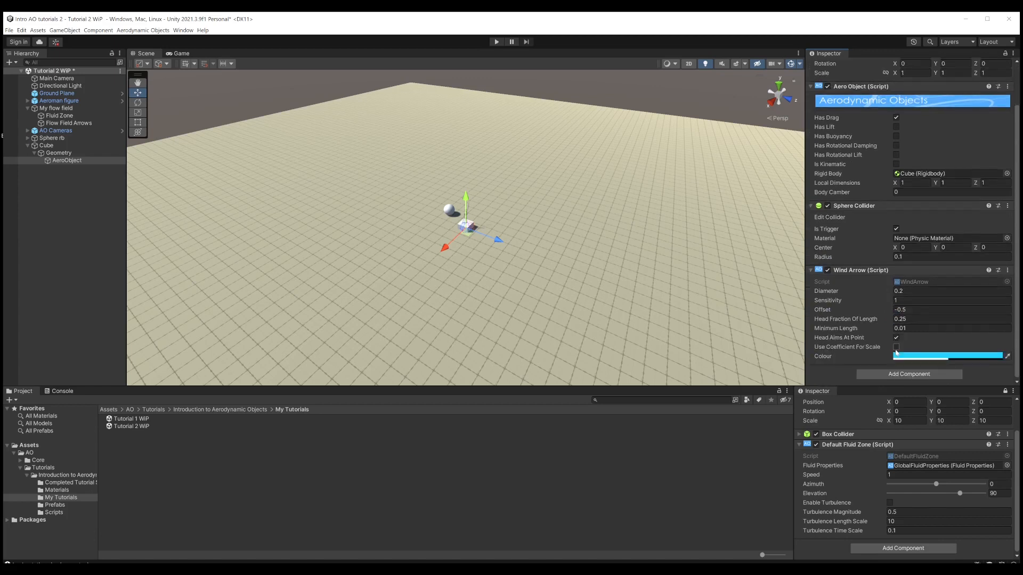
- Add a Drag Arrow component to AeroObject and set its Offset to 0.5
left_click(906, 375)
type("dra")
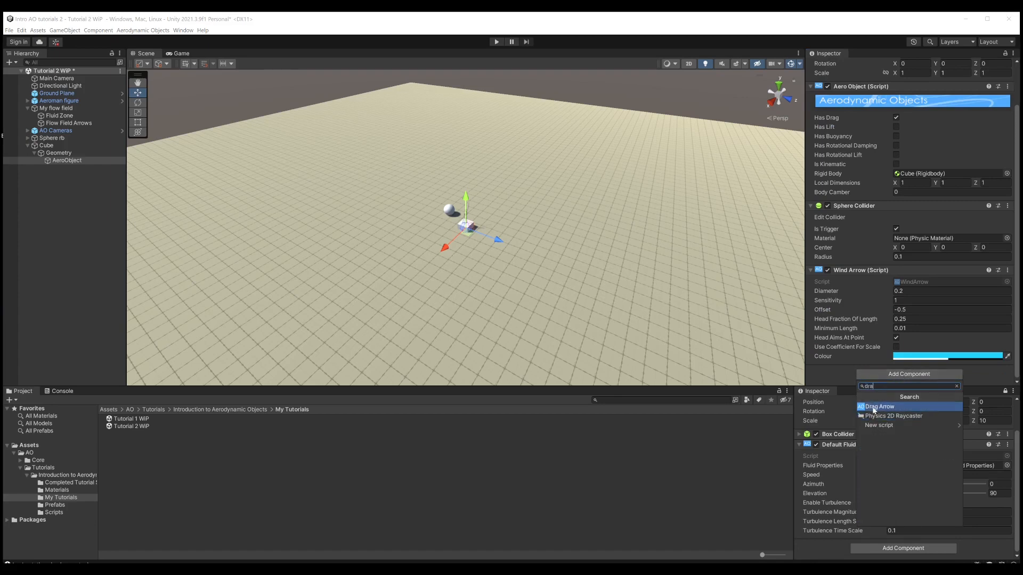
left_click(874, 407)
scroll(923, 343, "down", 4)
left_click(911, 309)
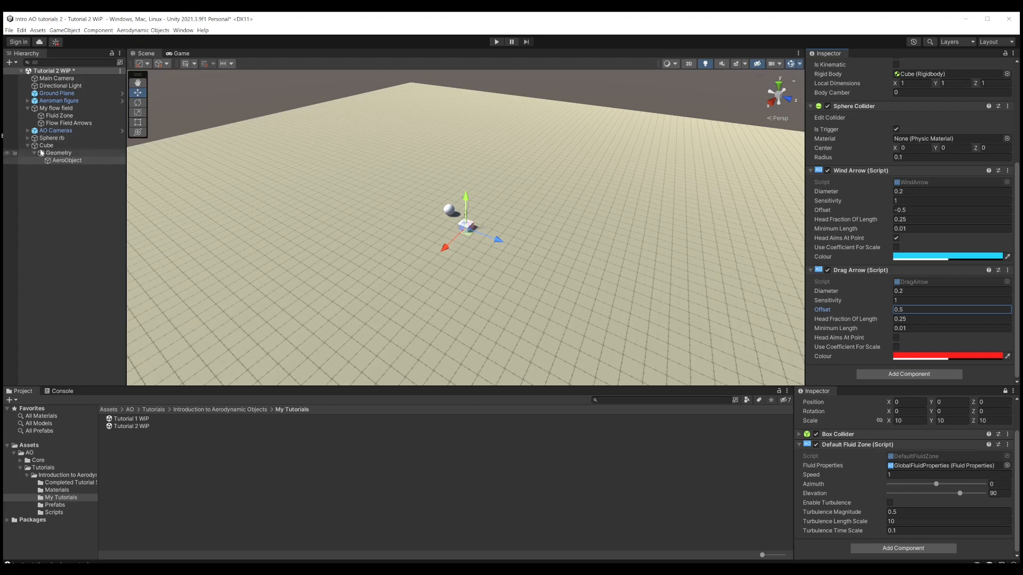
- Deactivate My flow field and move the Cube away from the figure to X 3.35, Y 7.25
left_click(44, 108)
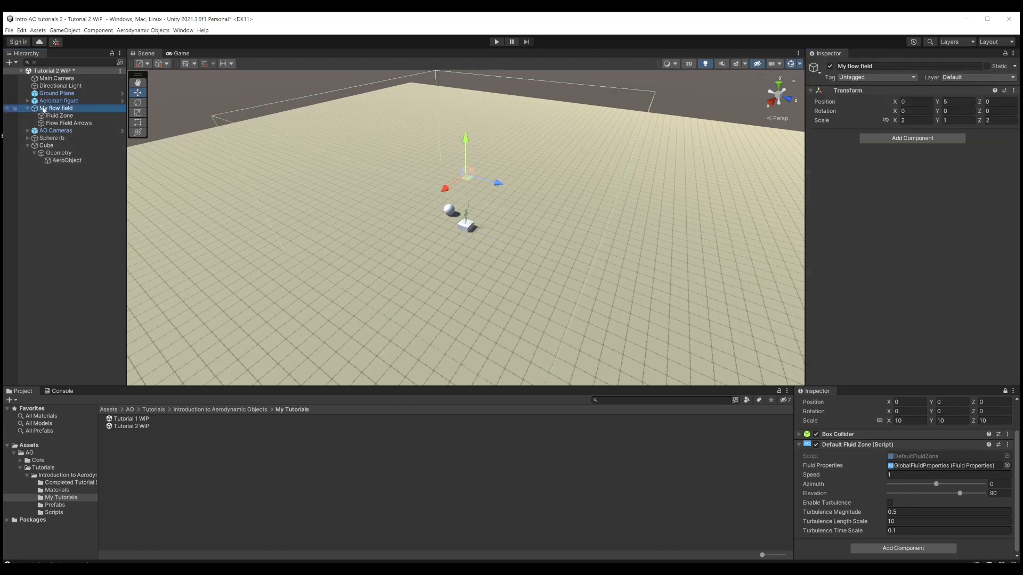
left_click(830, 66)
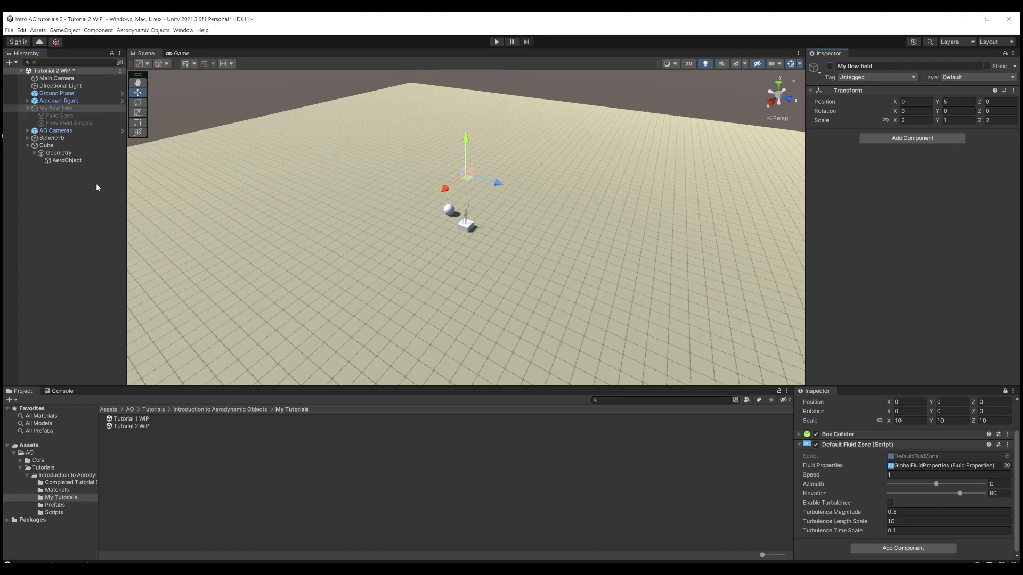
left_click(47, 146)
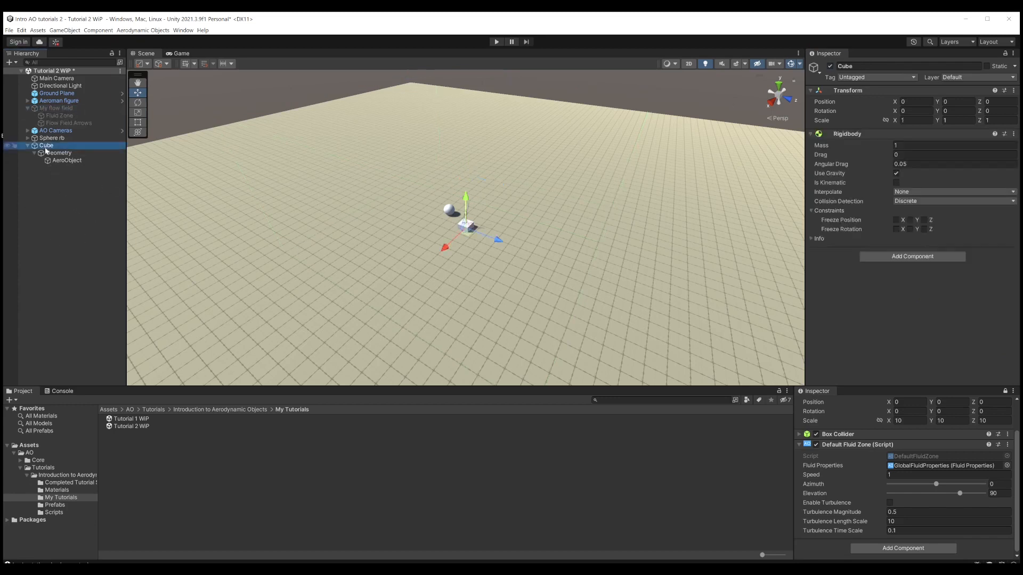
left_click_drag(443, 248, 419, 271)
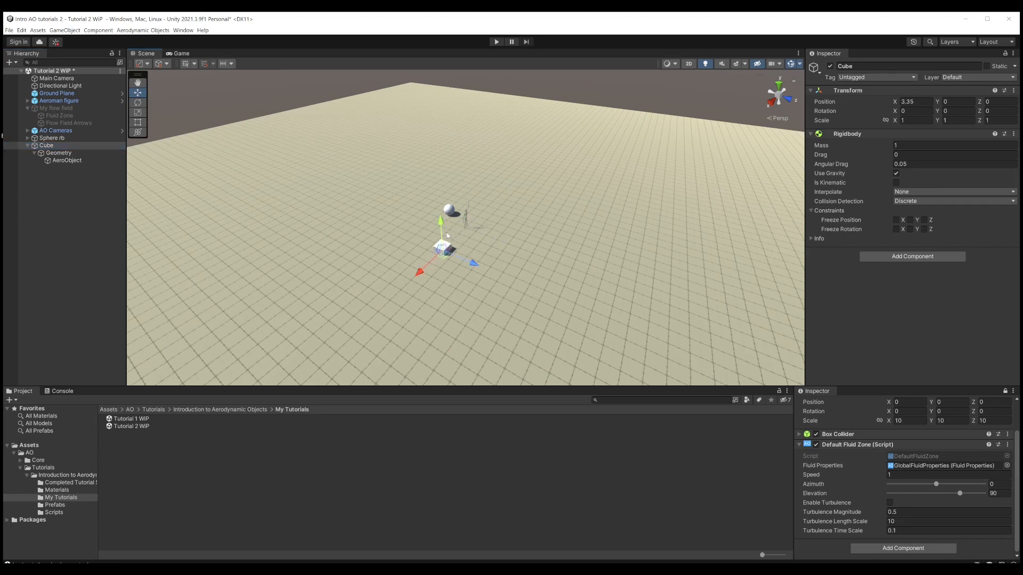
left_click_drag(440, 226, 435, 129)
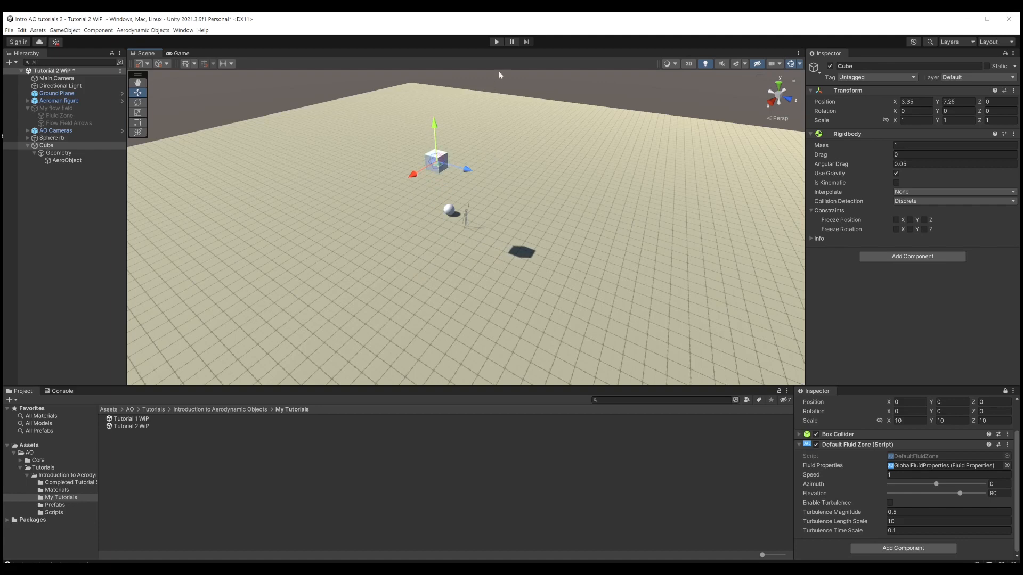
- Test the Cube's fall in play mode, set its Rigidbody Mass to 0.1 and run the scene again
left_click(497, 41)
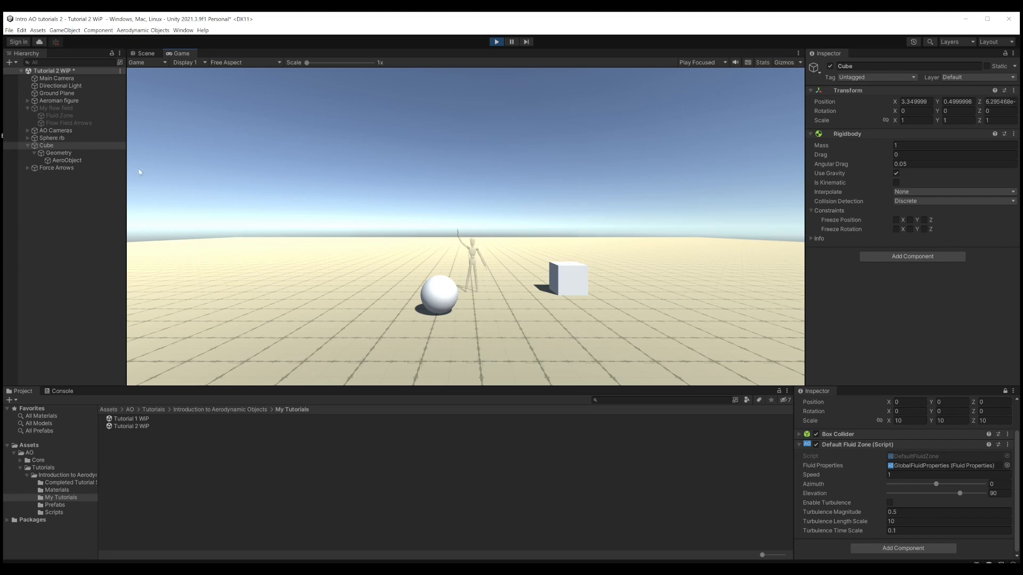
left_click(496, 42)
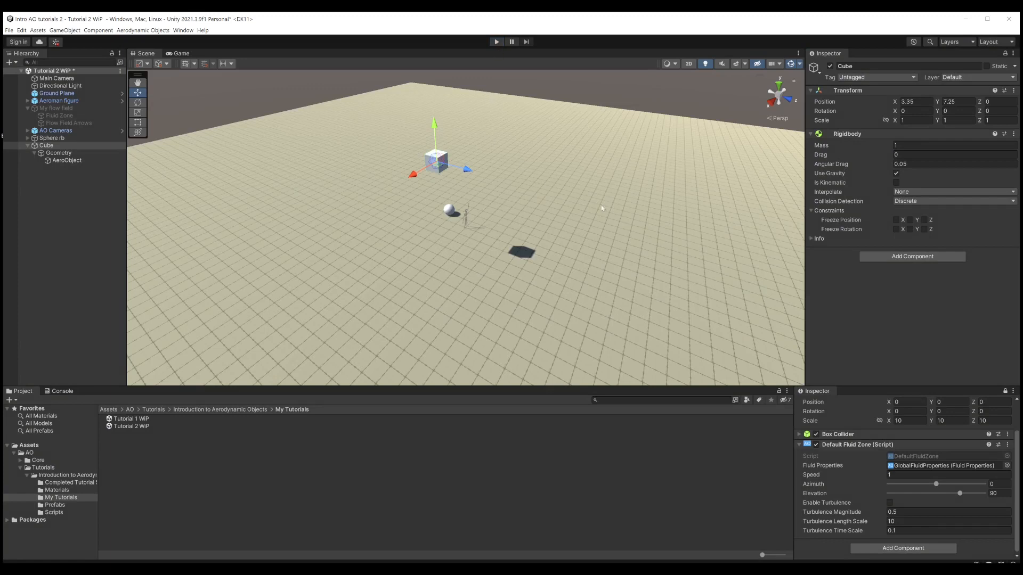
left_click(905, 145)
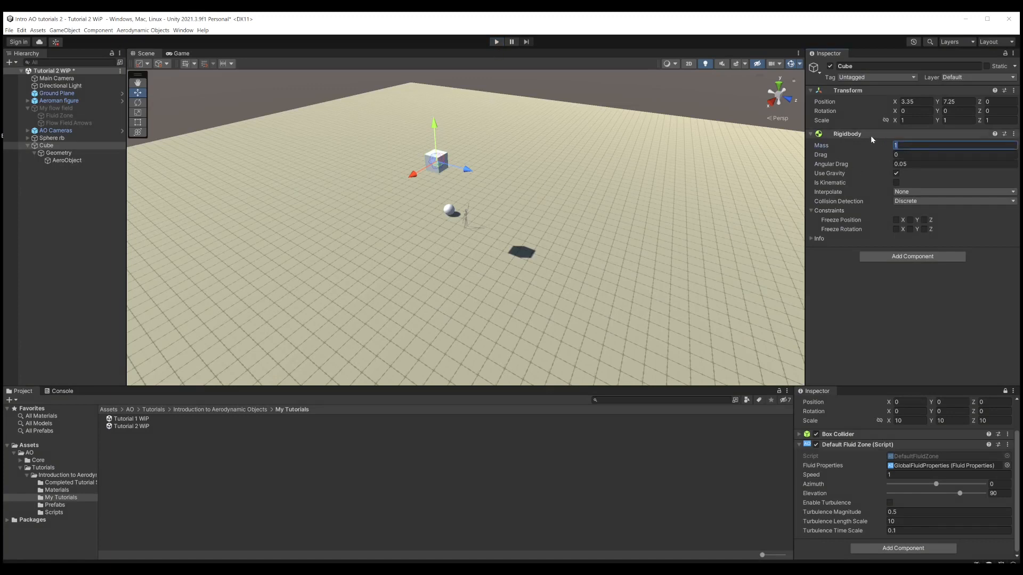
type(".1")
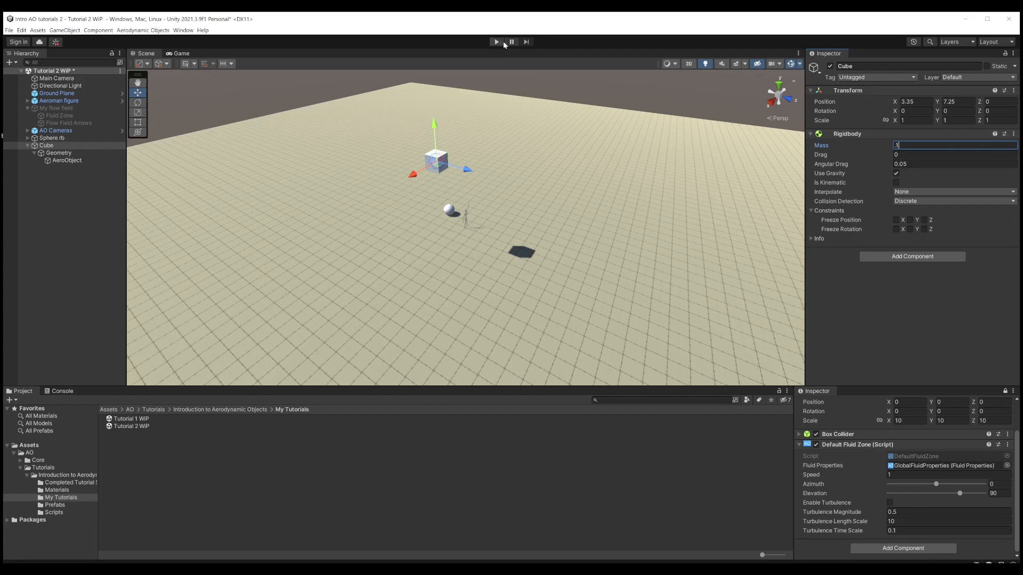
left_click(496, 42)
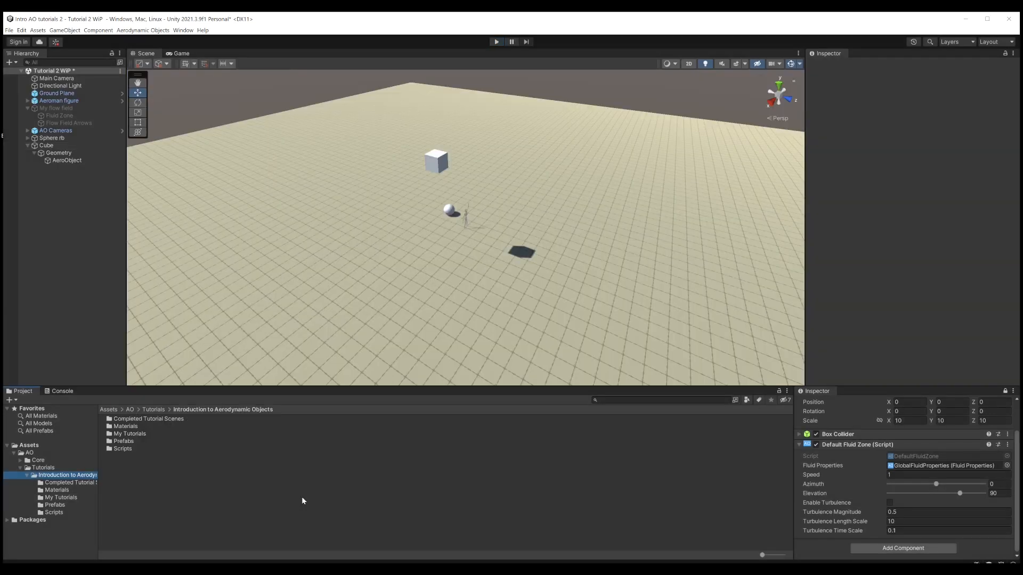
- Save the Cube as a prefab in the tutorial's Prefabs folder and select its instance in the scene
left_click(55, 505)
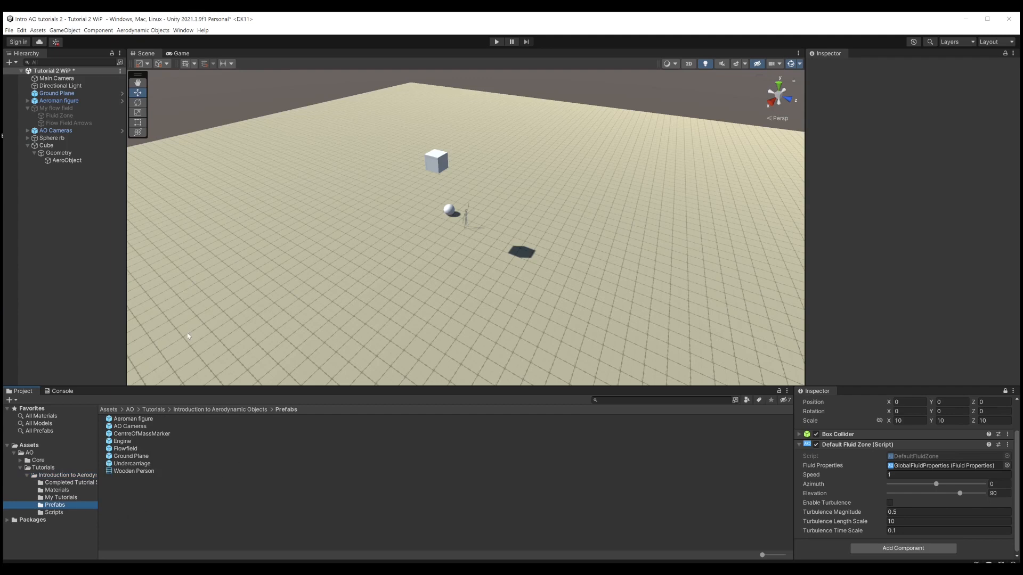
left_click_drag(43, 148, 135, 497)
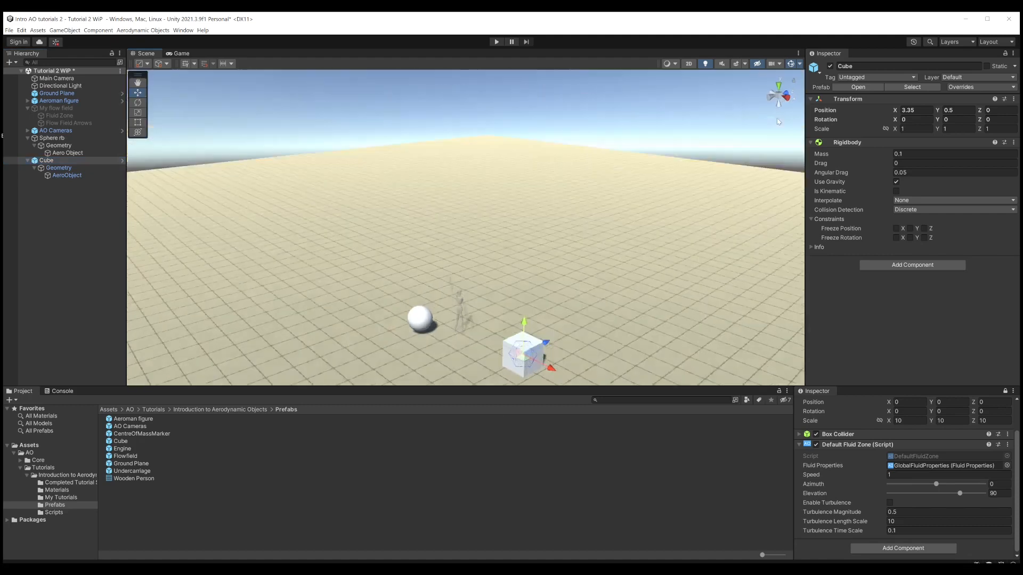
scroll(538, 274, "down", 6)
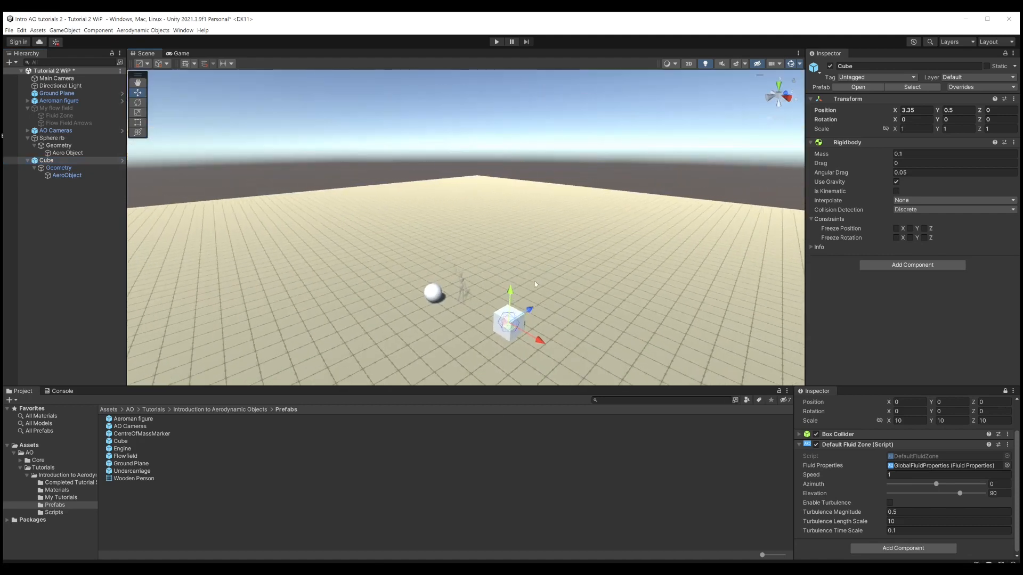
left_click_drag(482, 297, 502, 287, "alt")
left_click(42, 162)
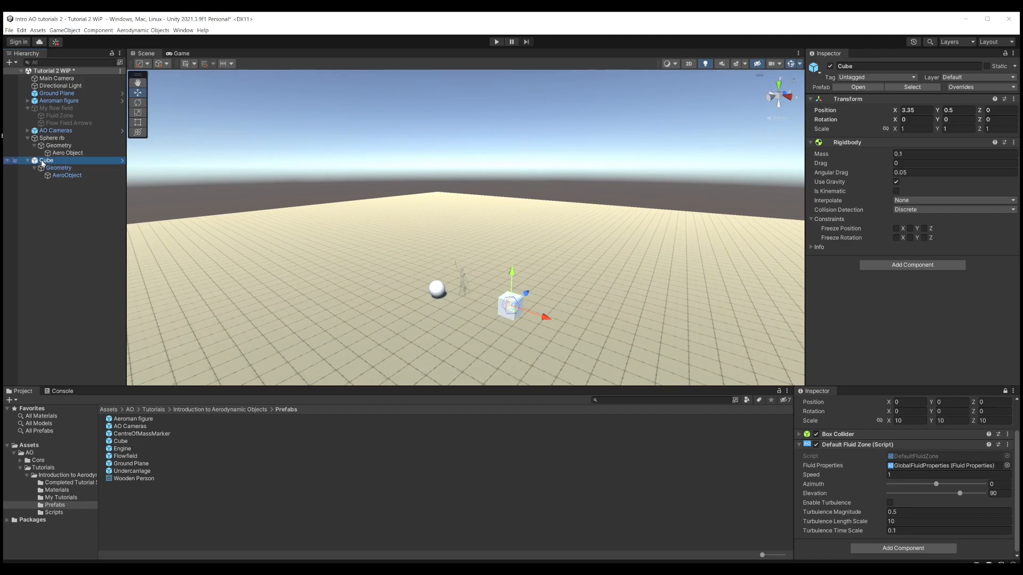
- Duplicate the Cube and stack the copy directly above the original at Y 1.5
key("ctrl+d")
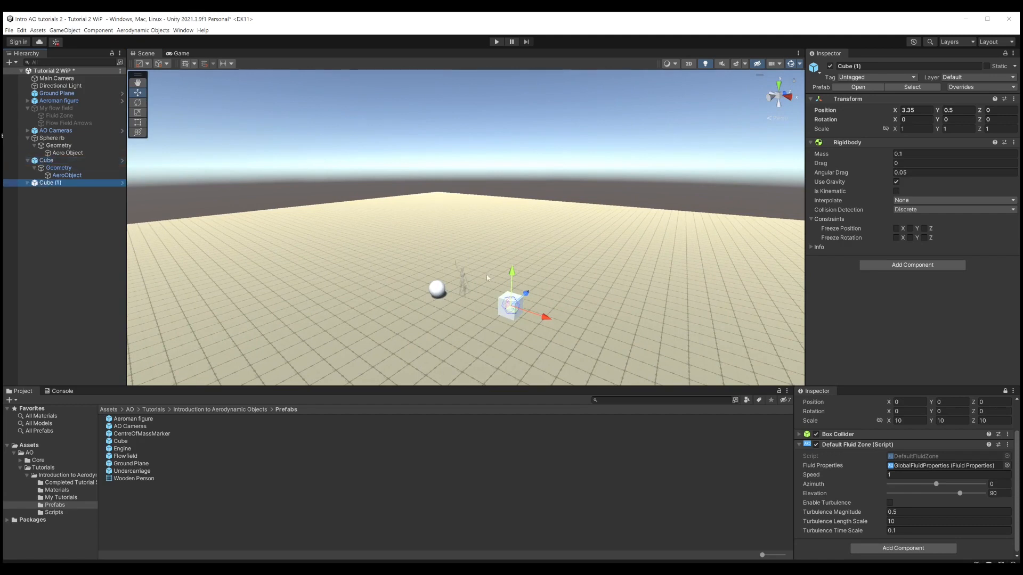
left_click(784, 102)
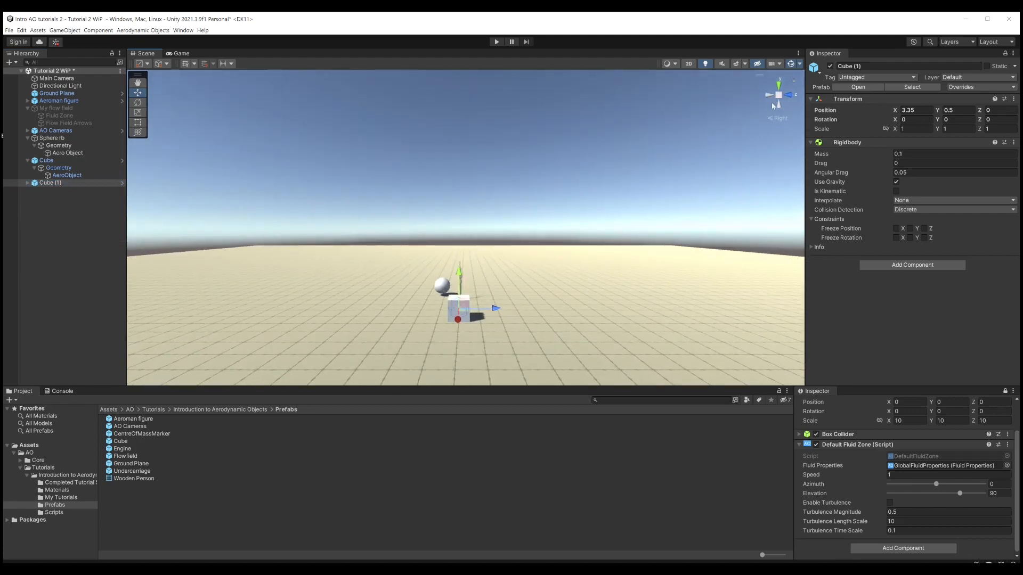
left_click(777, 119)
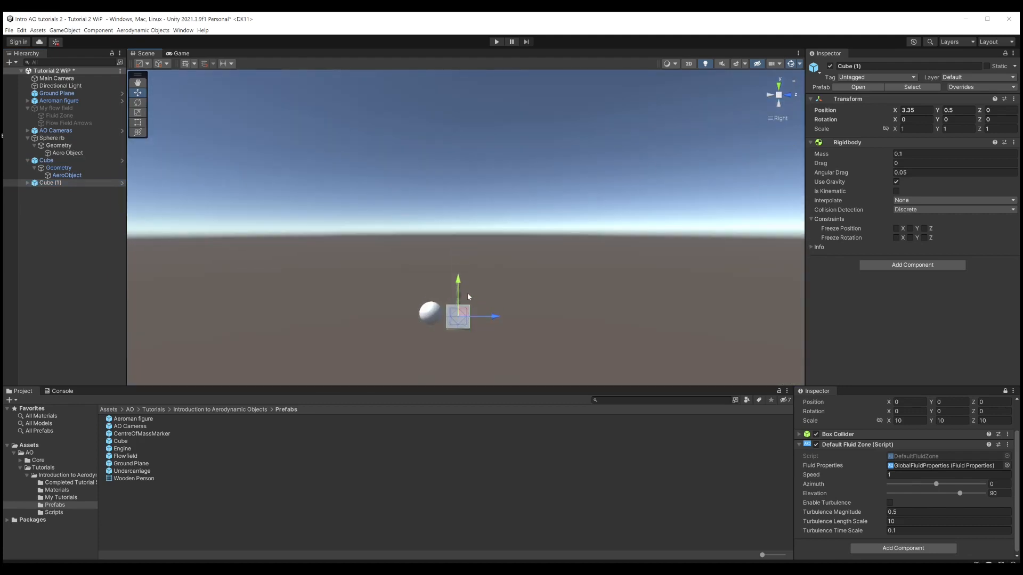
scroll(463, 344, "up", 2)
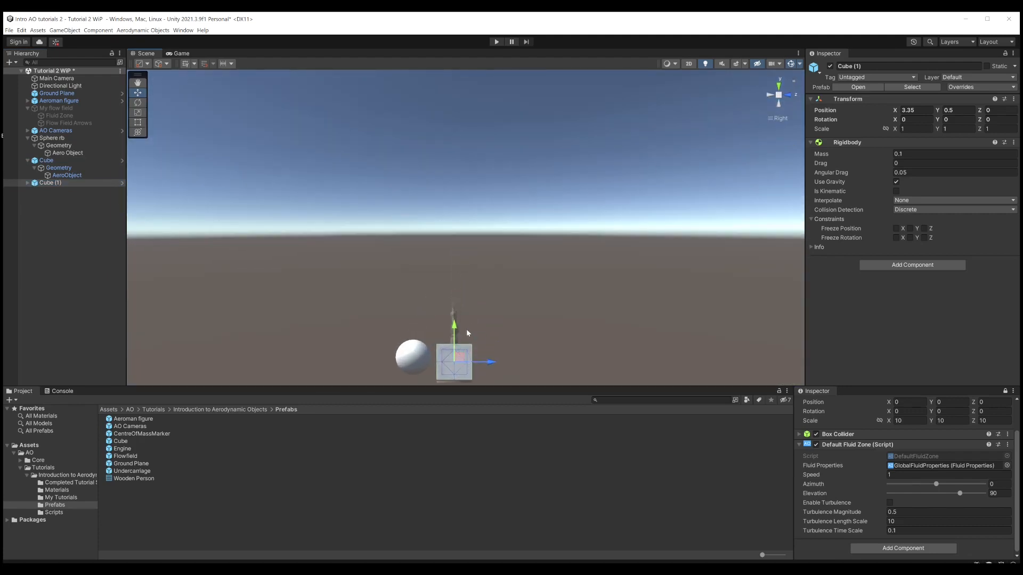
left_click_drag(455, 324, 458, 287)
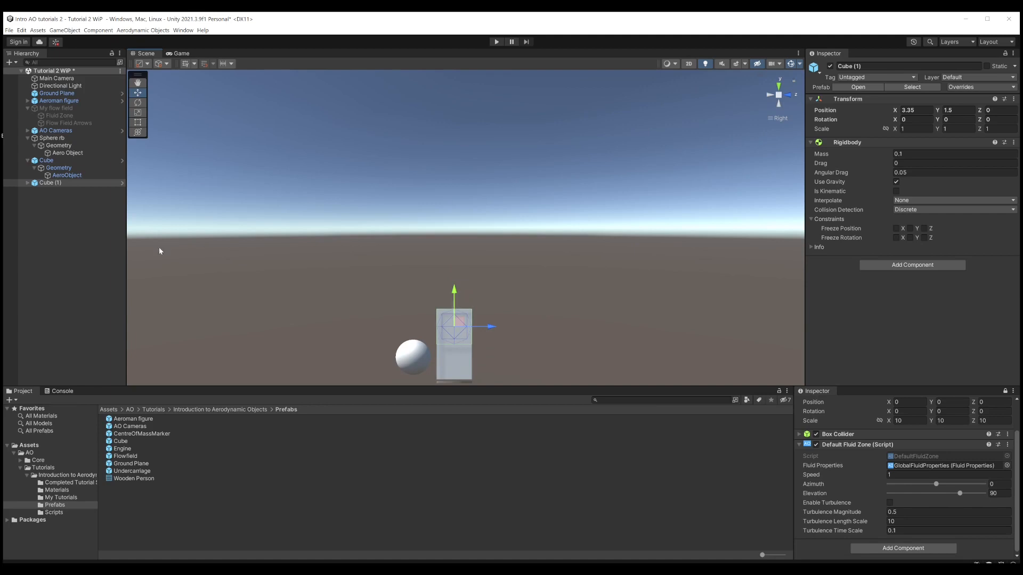
- Duplicate the top cube three more times, stacking the copies at Y 2.5, 3.5 and 4.5
left_click(36, 184)
key("ctrl+d")
left_click_drag(452, 294, 455, 254)
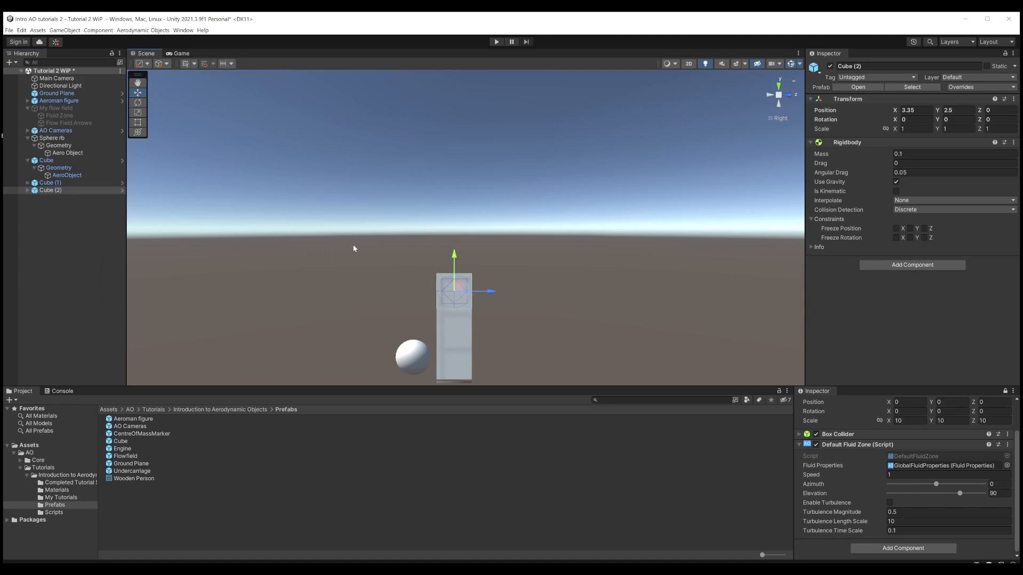
key("ctrl+d")
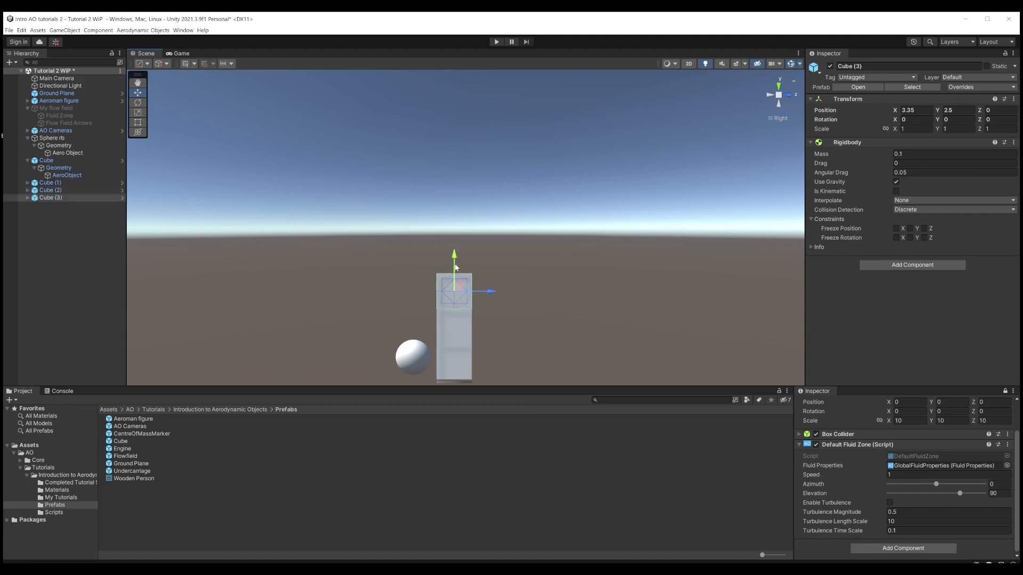
left_click_drag(453, 255, 458, 217)
left_click(46, 201)
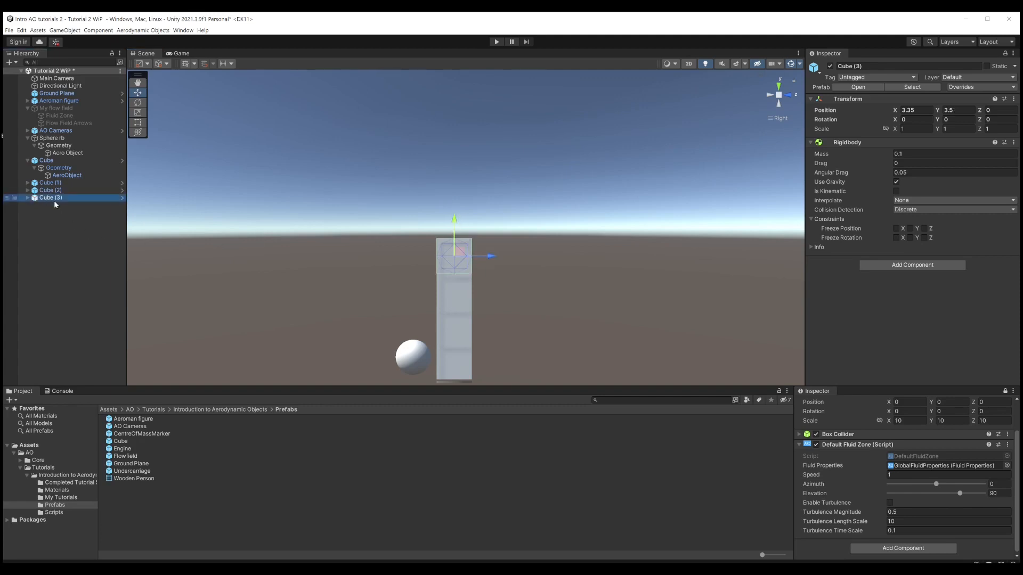
key("ctrl+d")
left_click_drag(453, 229, 454, 187)
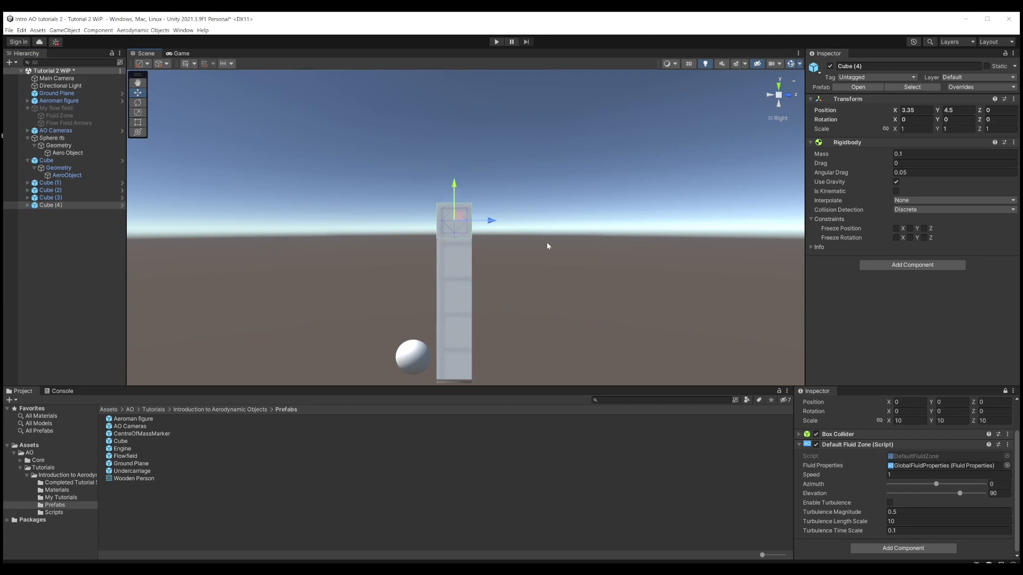
- Reactivate My flow field and set the Default Fluid Zone's Elevation and Speed to 0
left_click(778, 120)
scroll(537, 213, "down", 9)
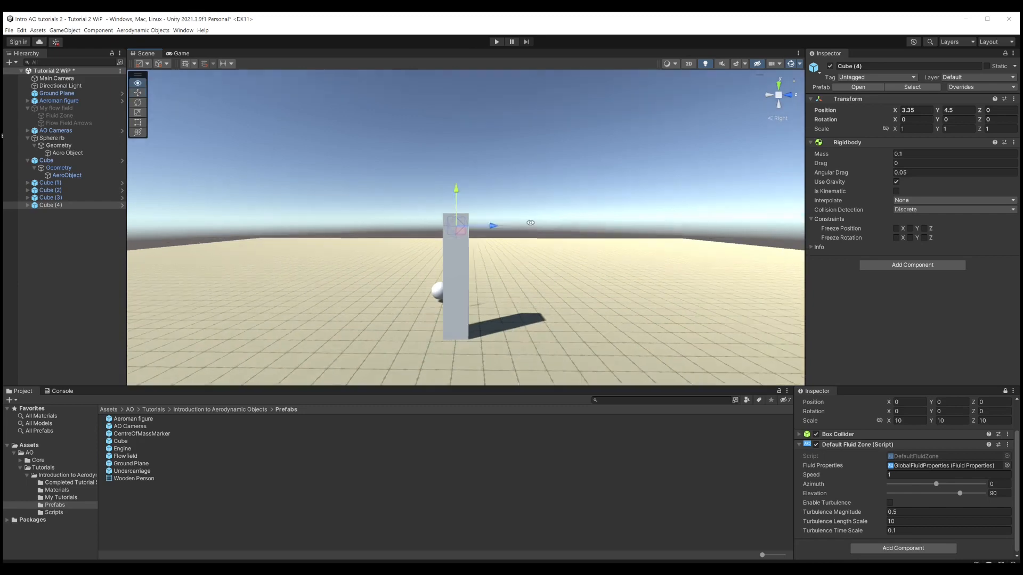
left_click_drag(531, 223, 612, 240, "alt")
left_click(613, 238)
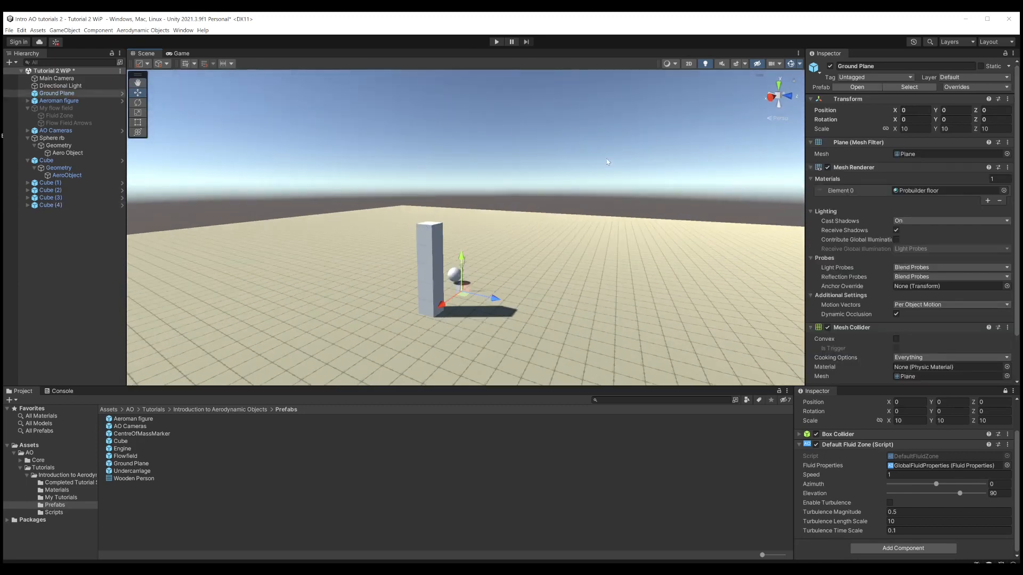
left_click(56, 107)
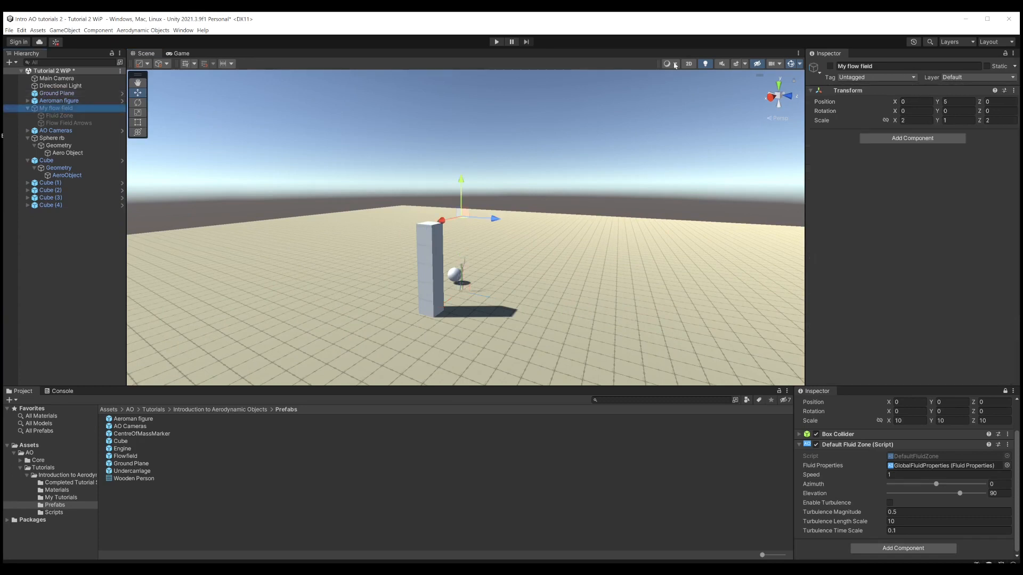
left_click(830, 66)
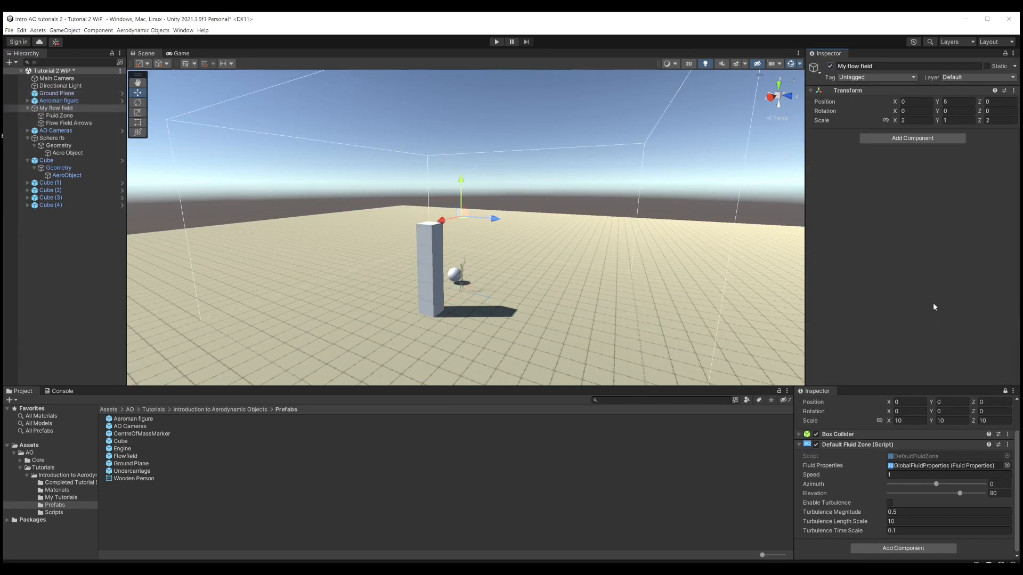
left_click(994, 493)
left_click(913, 475)
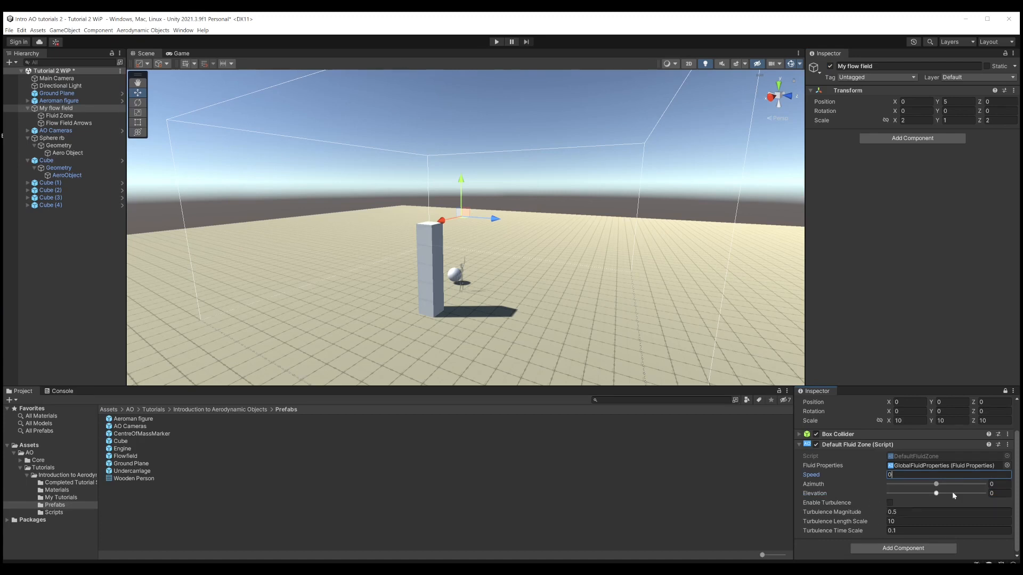
- Run the scene and raise the fluid zone's Speed to about 0.93 to blow against the cube tower
left_click(495, 42)
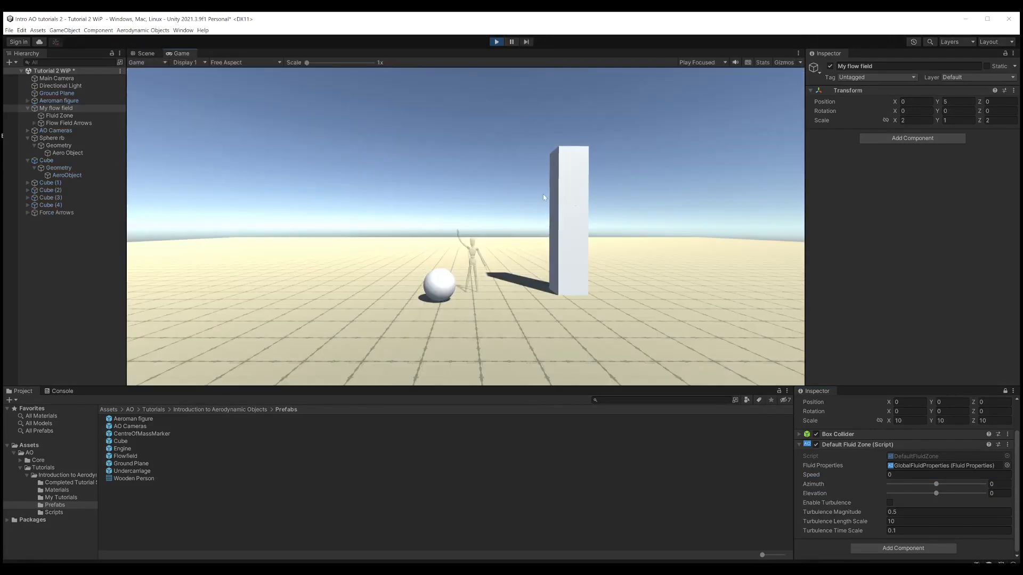
left_click_drag(565, 209, 628, 232)
left_click_drag(402, 236, 525, 228)
scroll(508, 233, "down", 5)
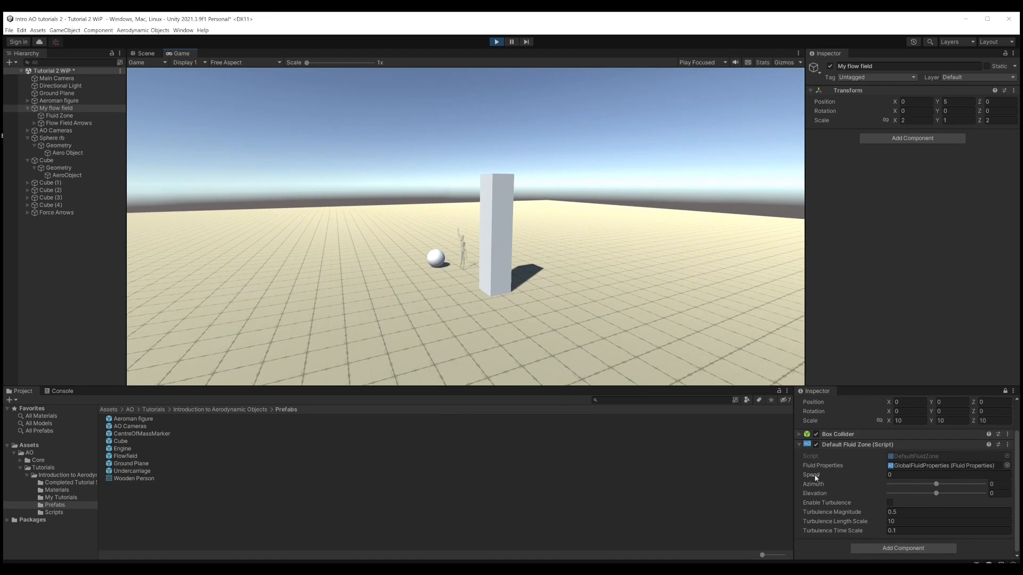
left_click_drag(815, 477, 829, 474)
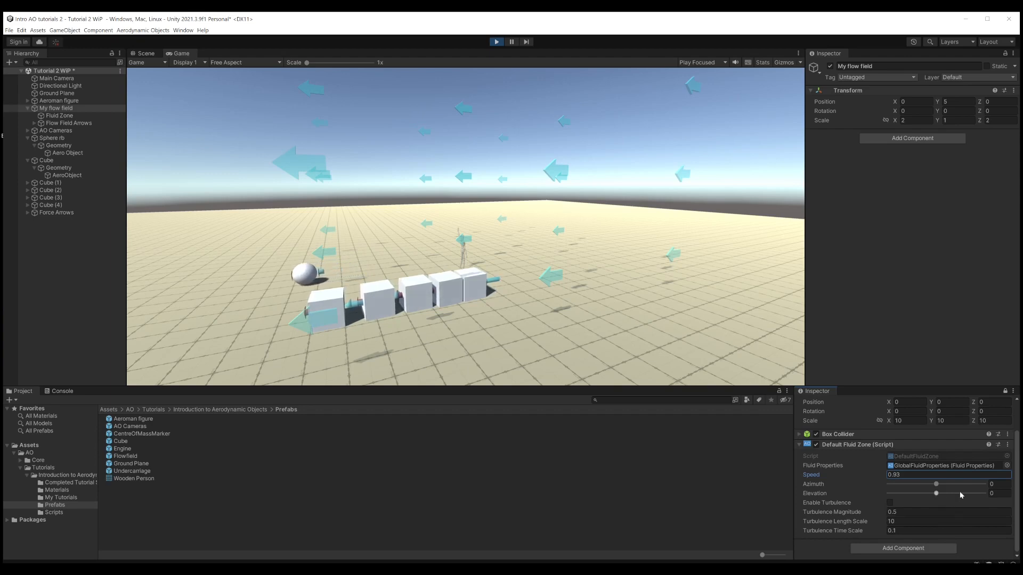
- Direct the wind upward with an Elevation of 90 and raise its Speed to about 2.31
left_click(991, 493)
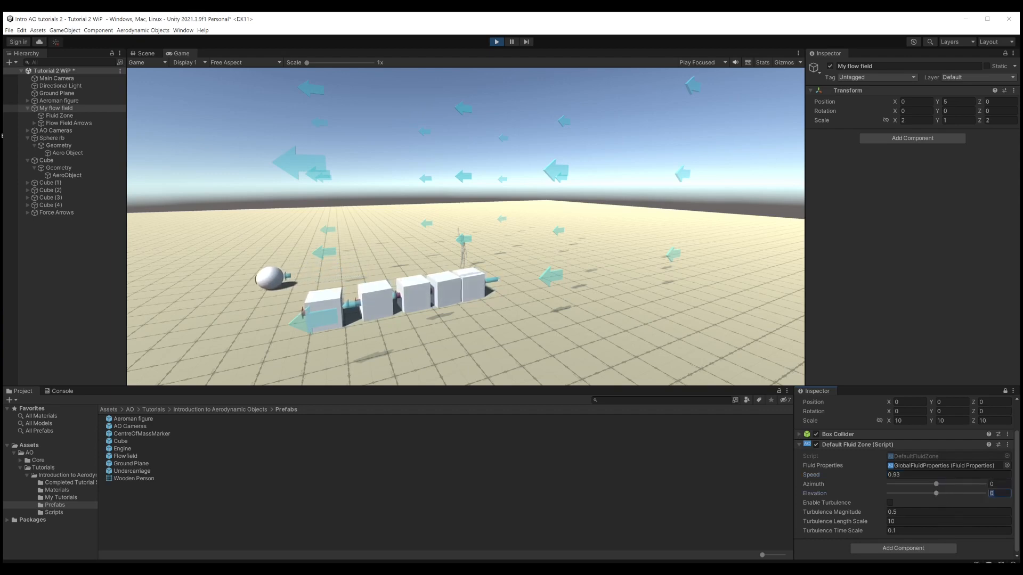
type("90")
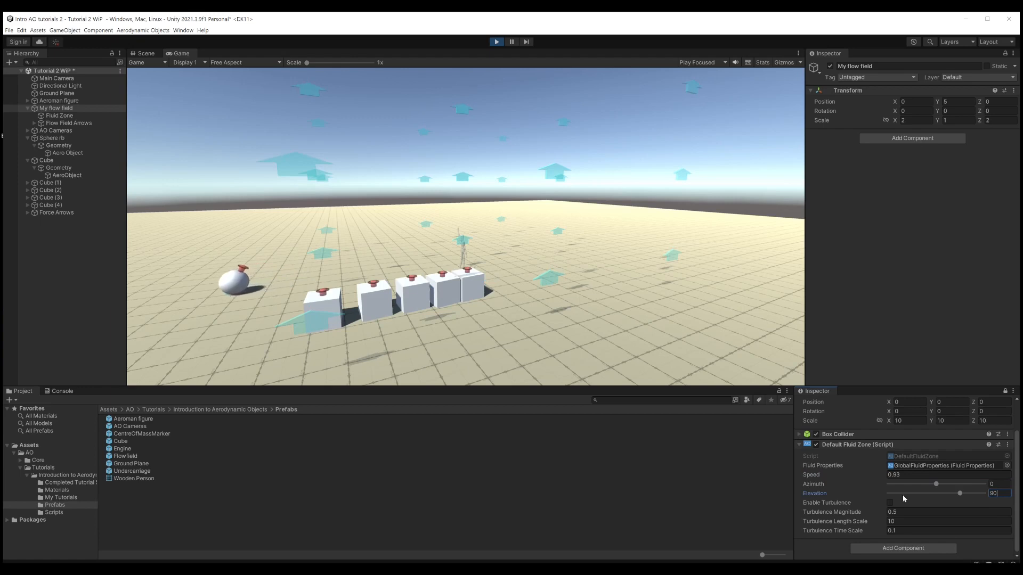
left_click_drag(810, 475, 882, 513)
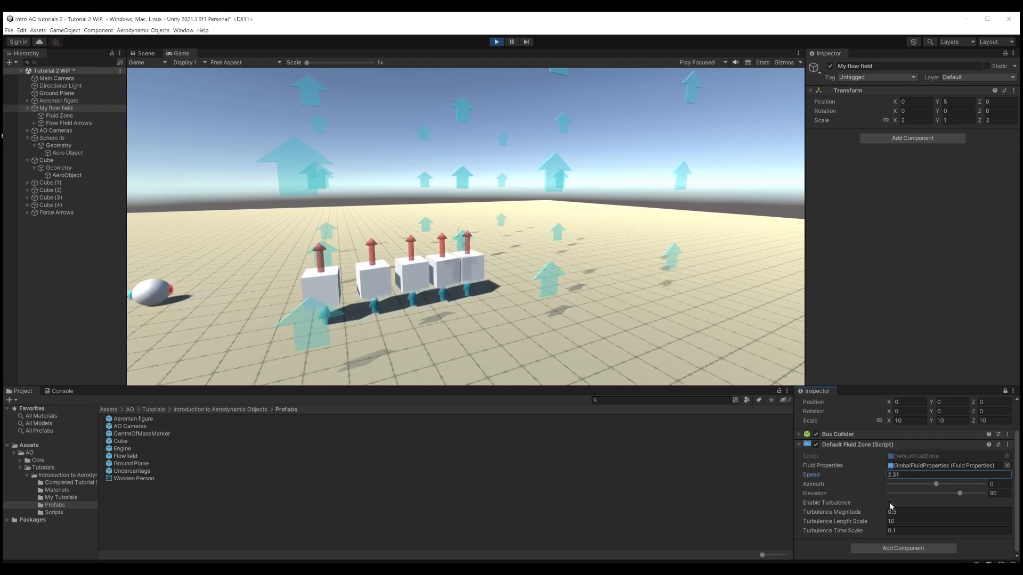
- Enable turbulence in the fluid zone and vary its Speed from about 5.42 to about -2.72
left_click(889, 503)
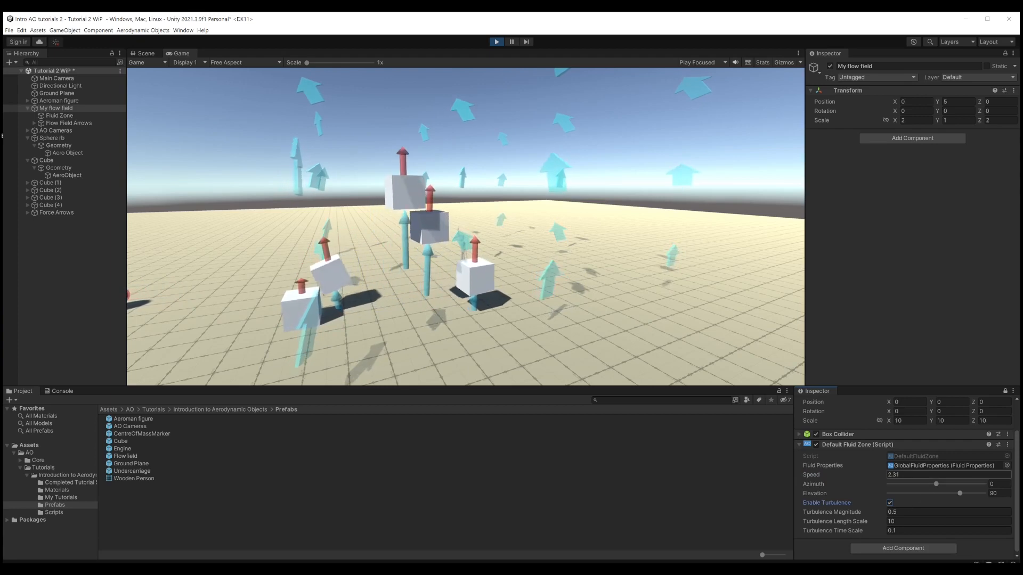
left_click_drag(818, 476, 859, 472)
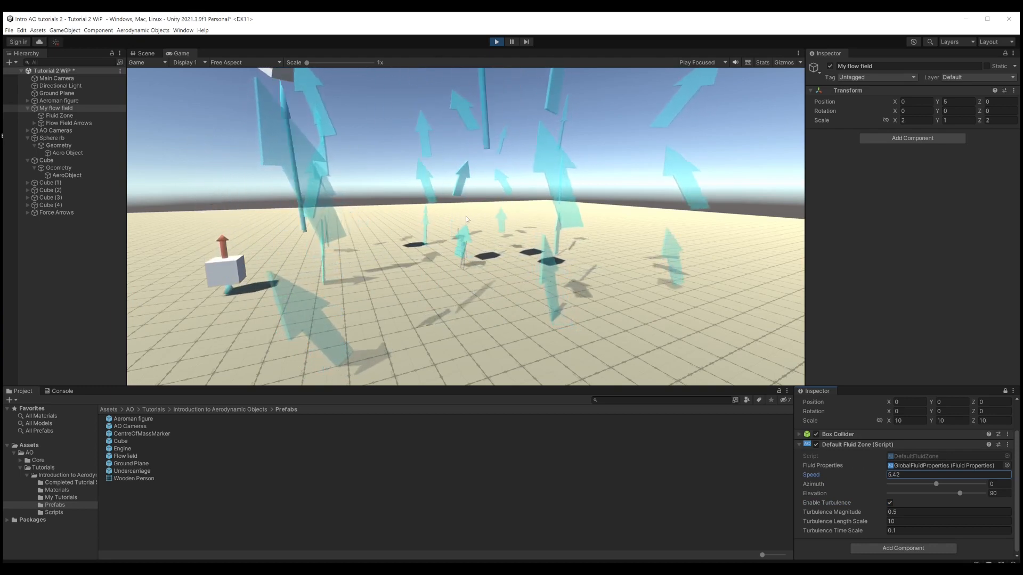
scroll(466, 220, "down", 5)
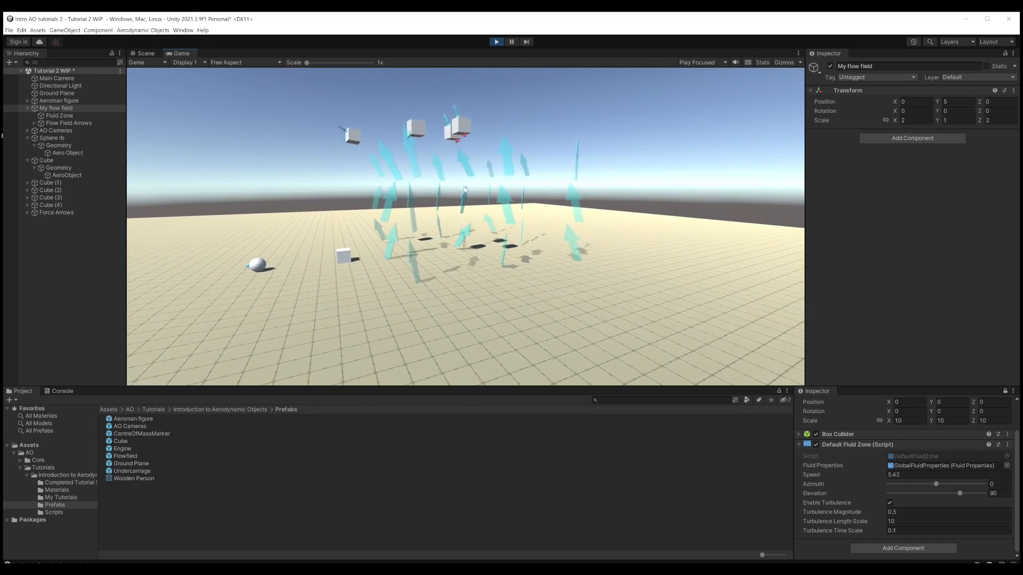
left_click_drag(467, 188, 464, 218)
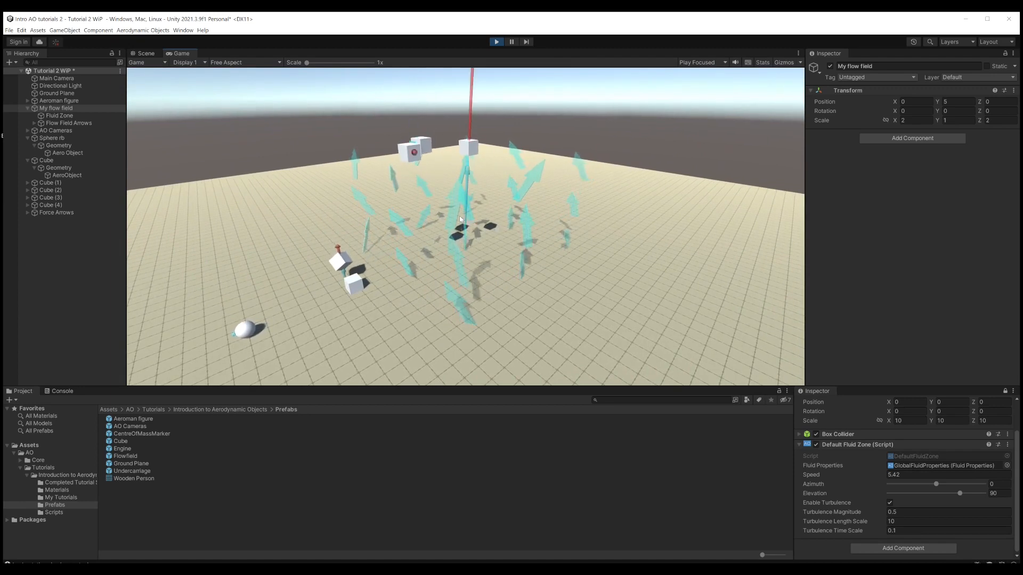
left_click_drag(817, 475, 738, 474)
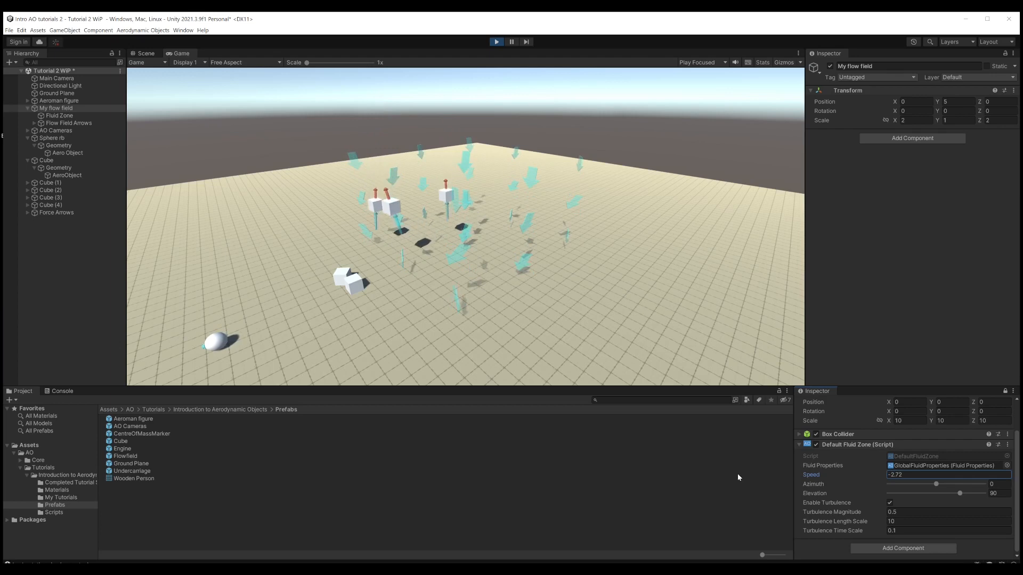